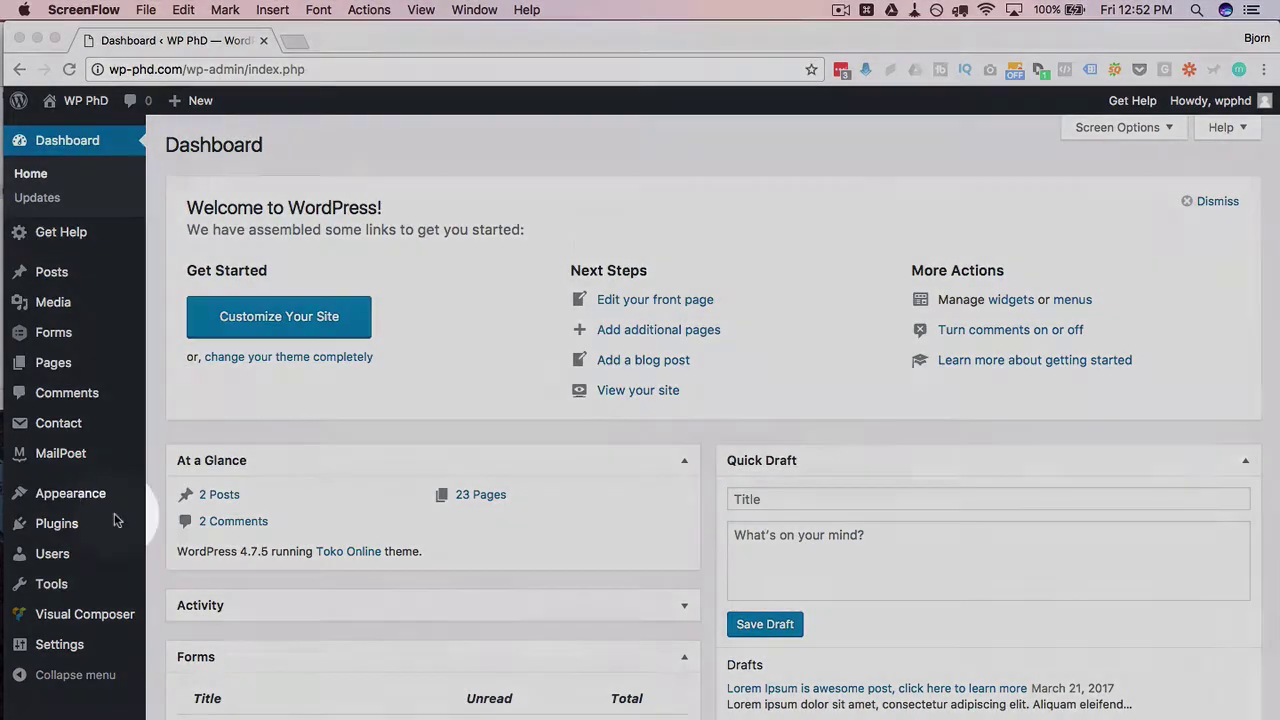
# - Search the plugin directory for 'custom post type' from Plugins > Add New
pyautogui.click(107, 525)
pyautogui.moveTo(107, 525)
pyautogui.click(236, 548)
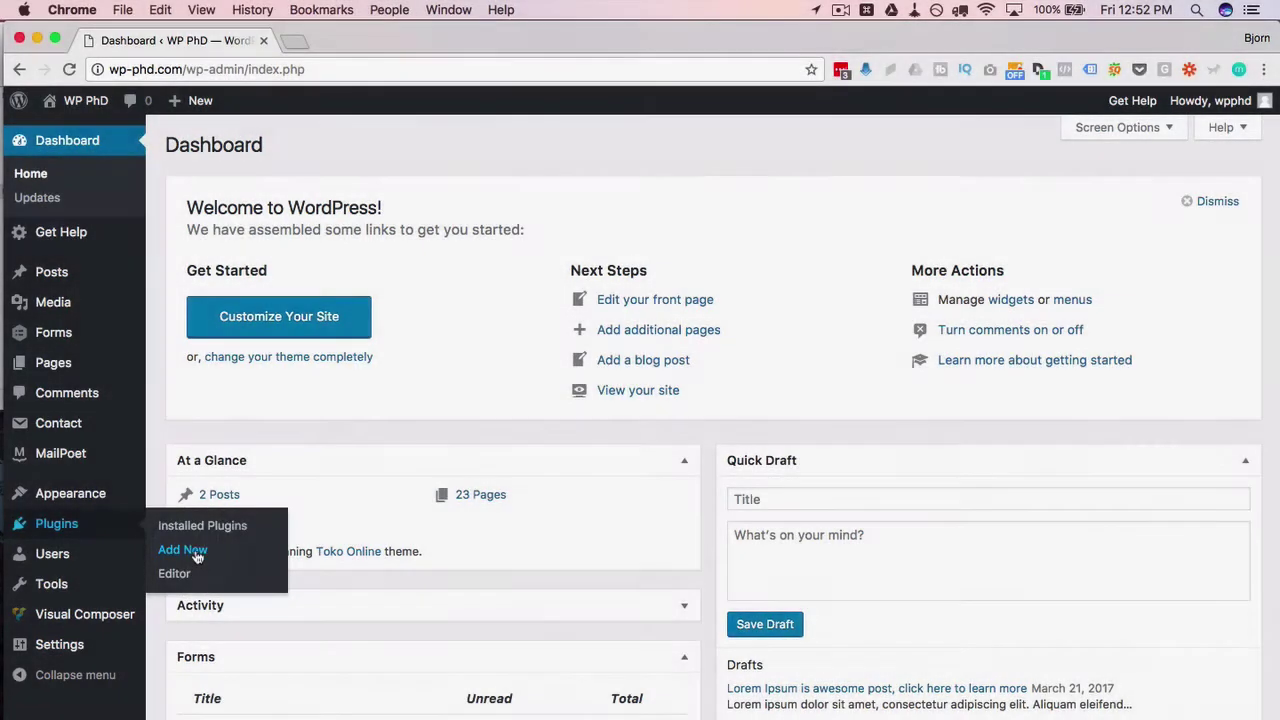
pyautogui.click(1088, 196)
pyautogui.write('custom ')
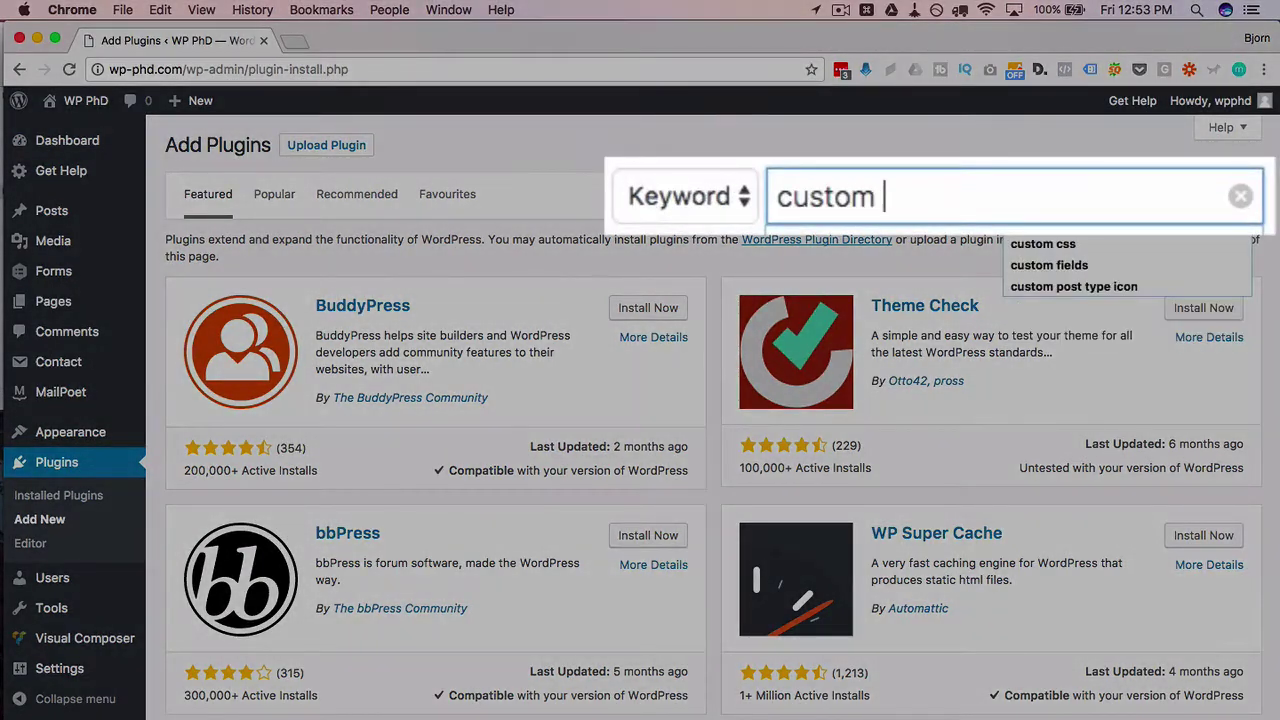
pyautogui.write('post type')
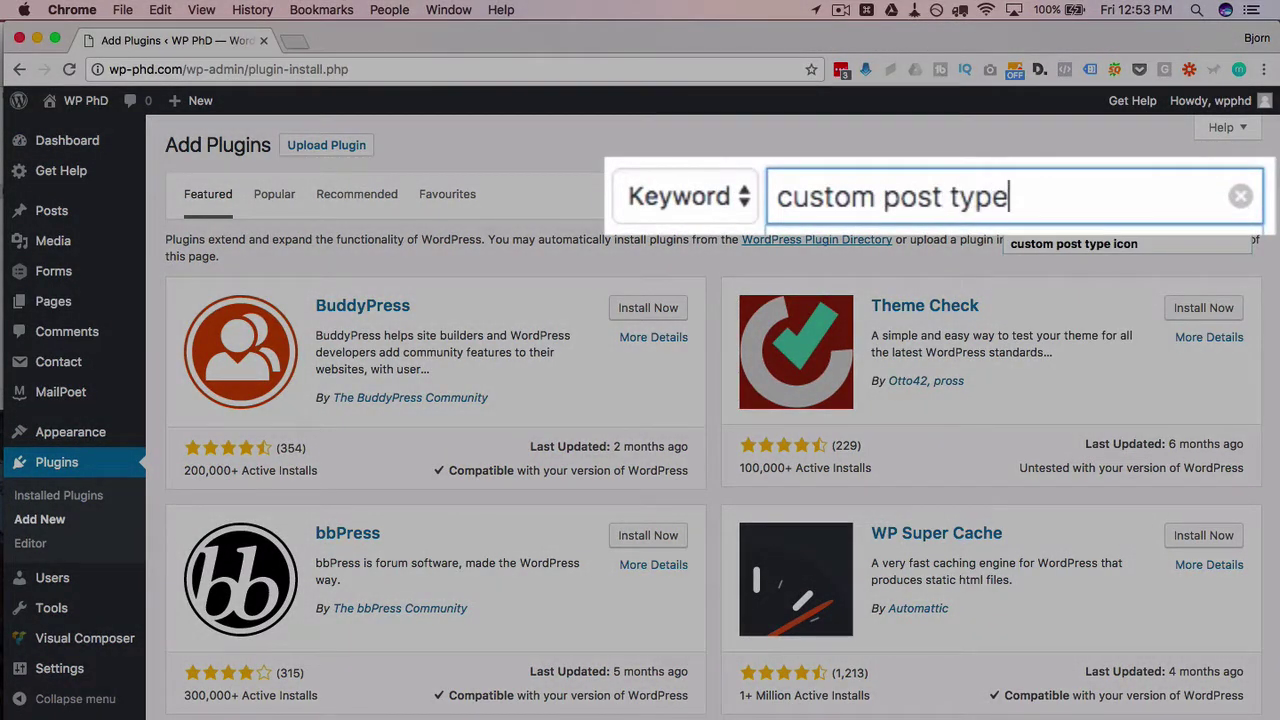
pyautogui.press('Return')
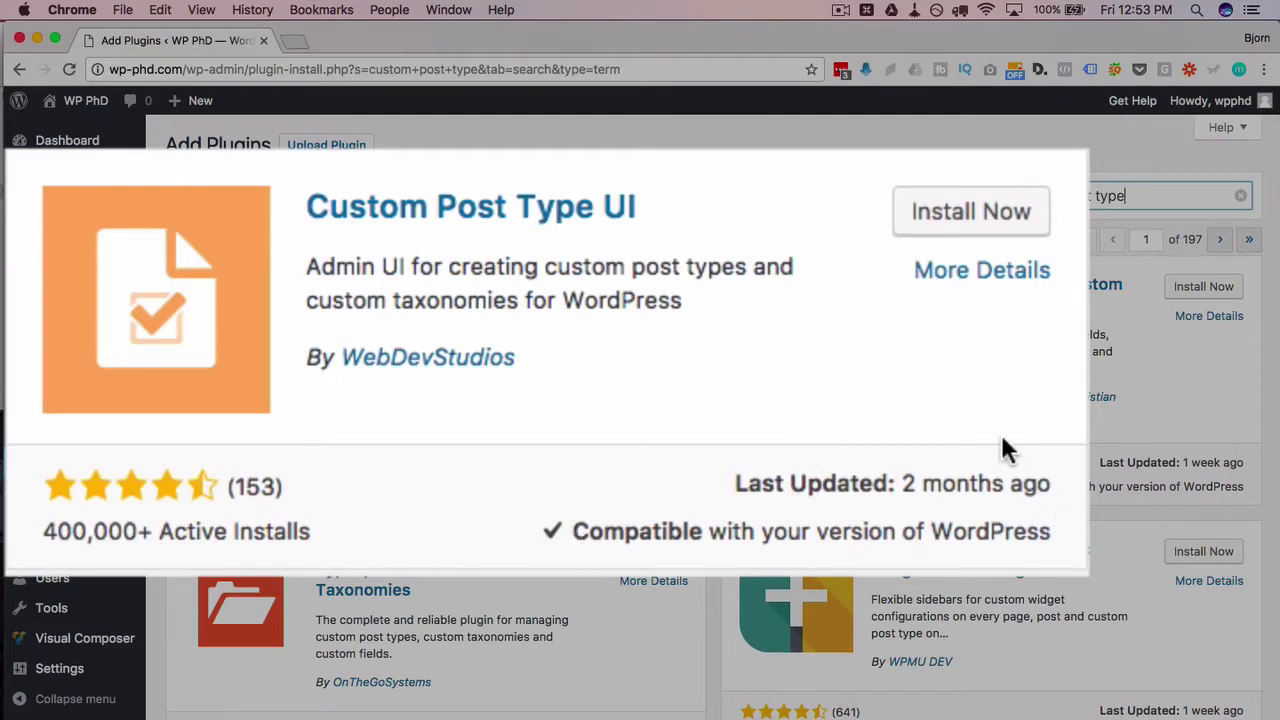
# - Install and activate Custom Post Type UI and go to its Add/Edit Post Types page
pyautogui.click(1012, 226)
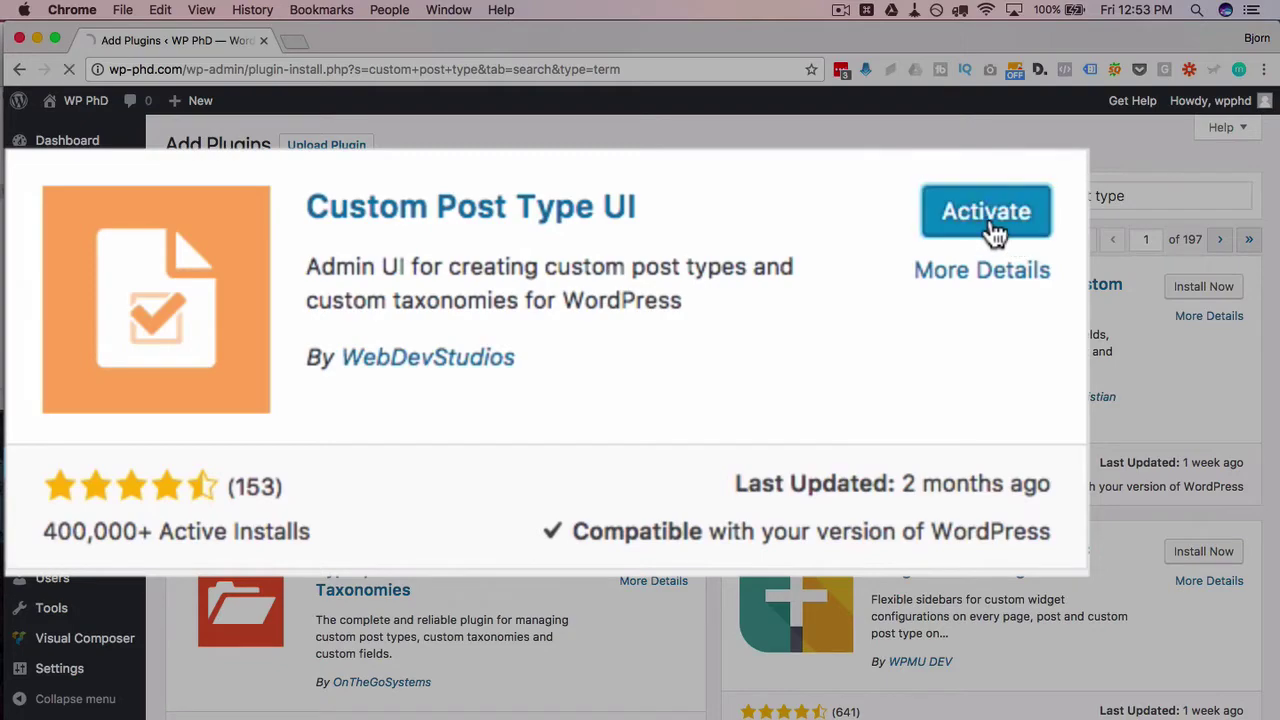
pyautogui.click(995, 226)
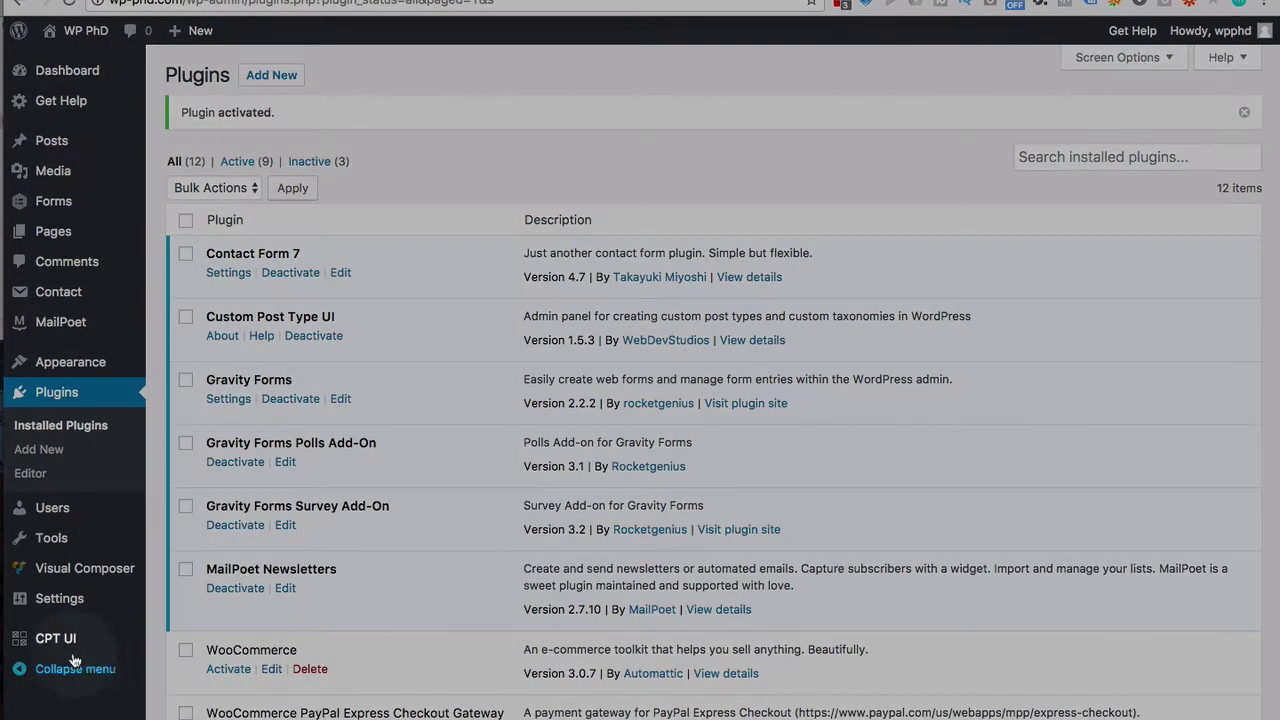
pyautogui.moveTo(74, 645)
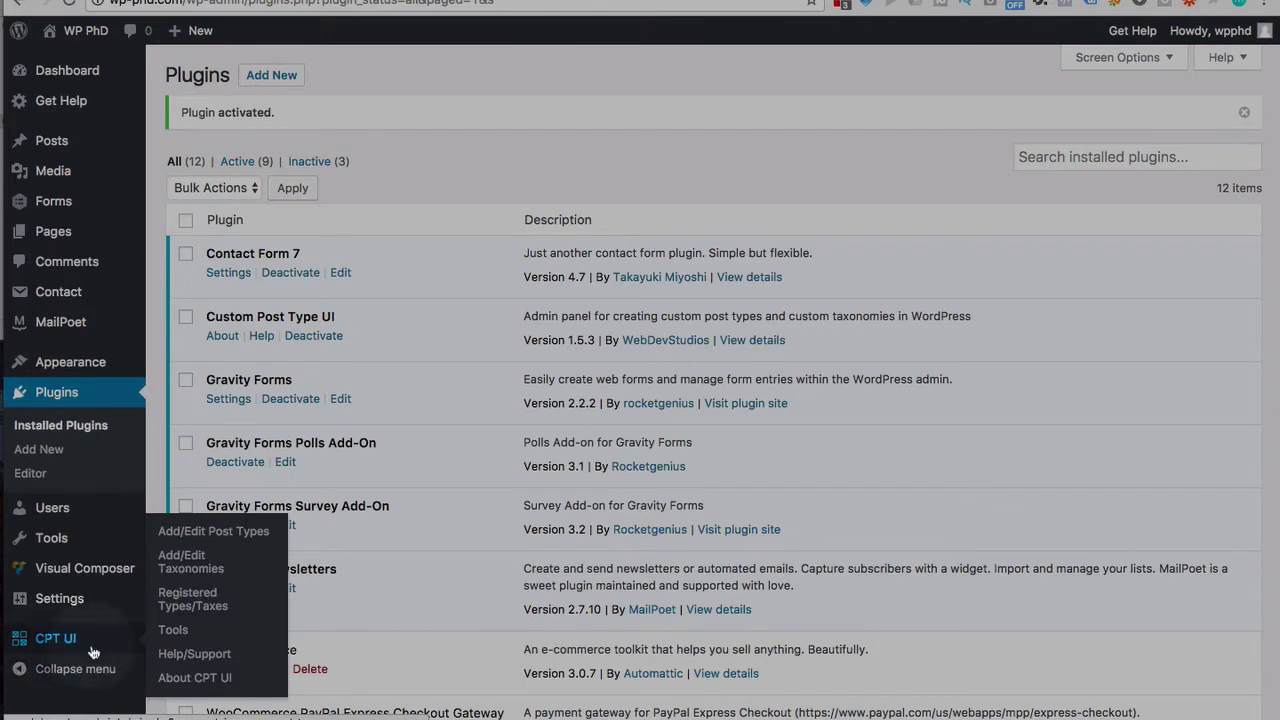
pyautogui.click(257, 531)
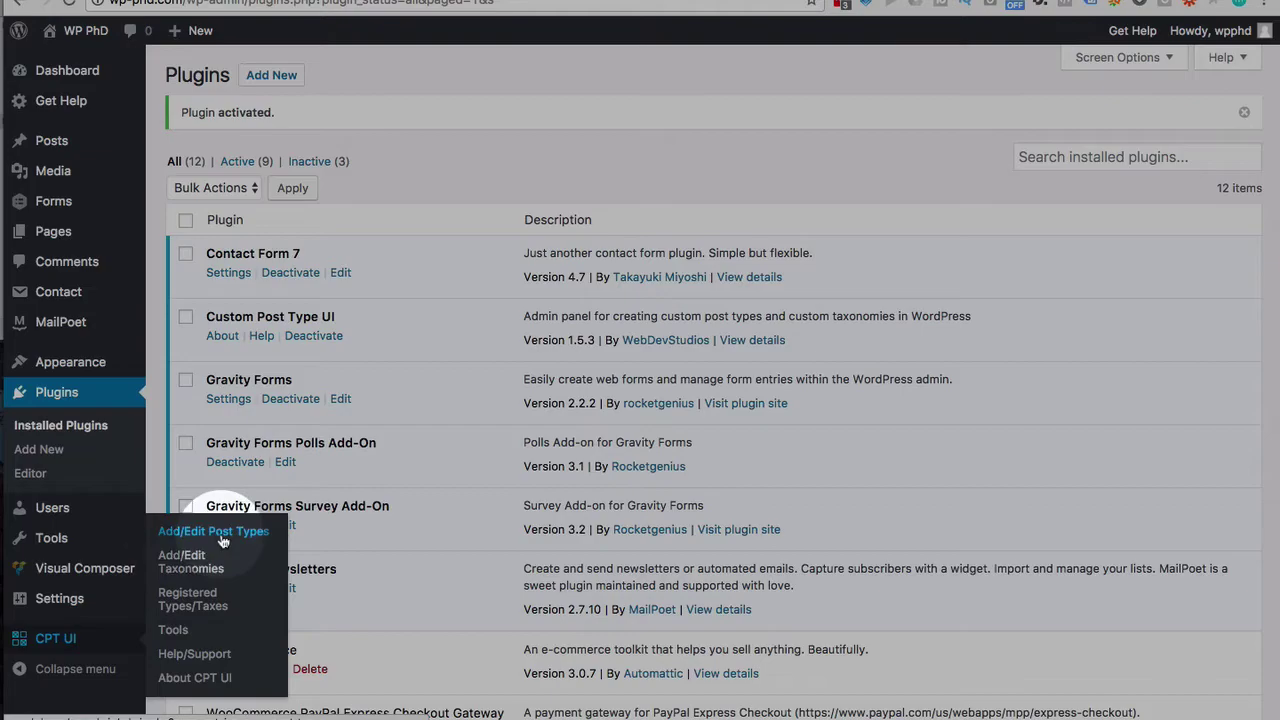
# - Enter 'movie' as the Post Type Slug
pyautogui.click(259, 540)
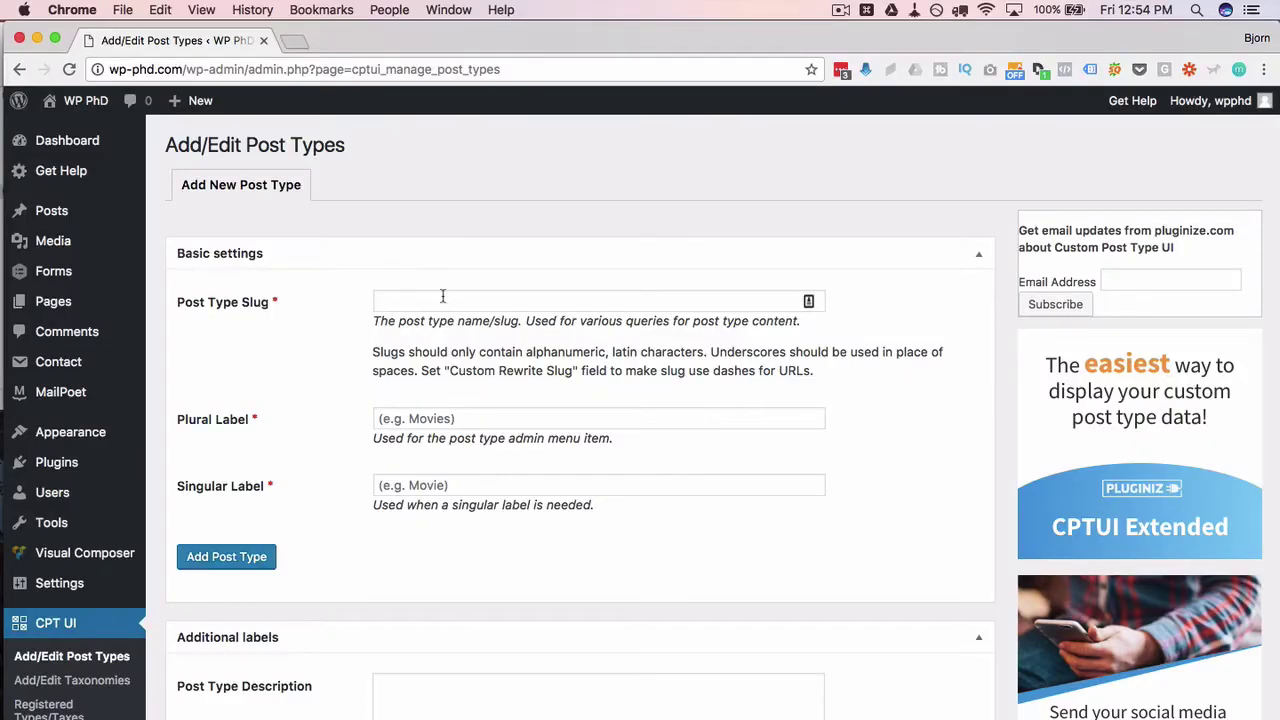
pyautogui.click(442, 296)
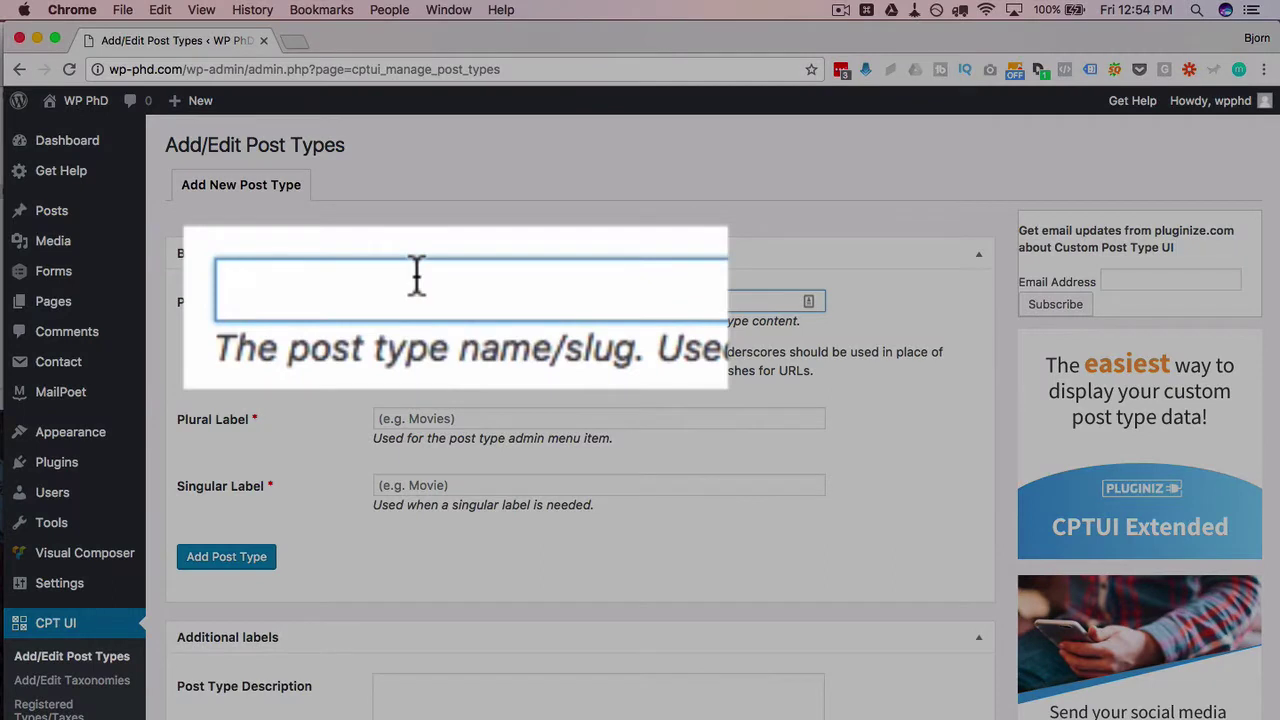
pyautogui.write('movie')
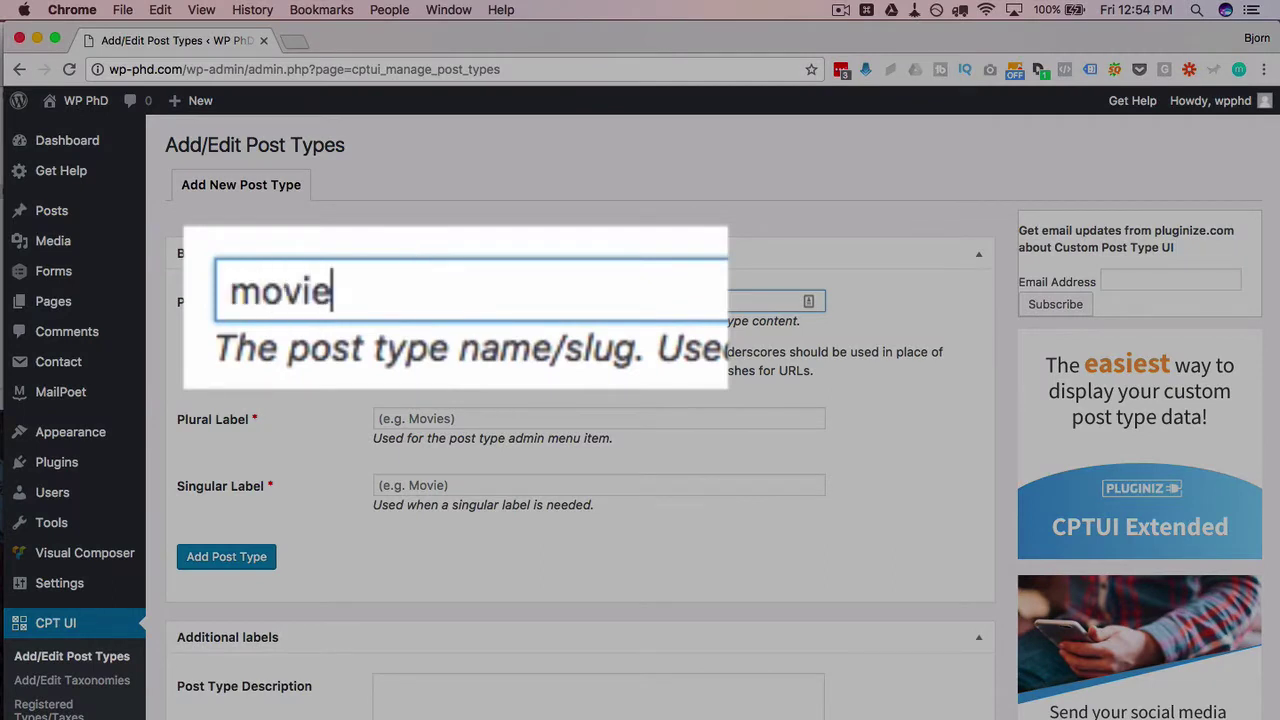
pyautogui.press('BackSpace')
pyautogui.press('BackSpace')
pyautogui.press('BackSpace')
pyautogui.press('BackSpace')
pyautogui.press('BackSpace')
pyautogui.write('m')
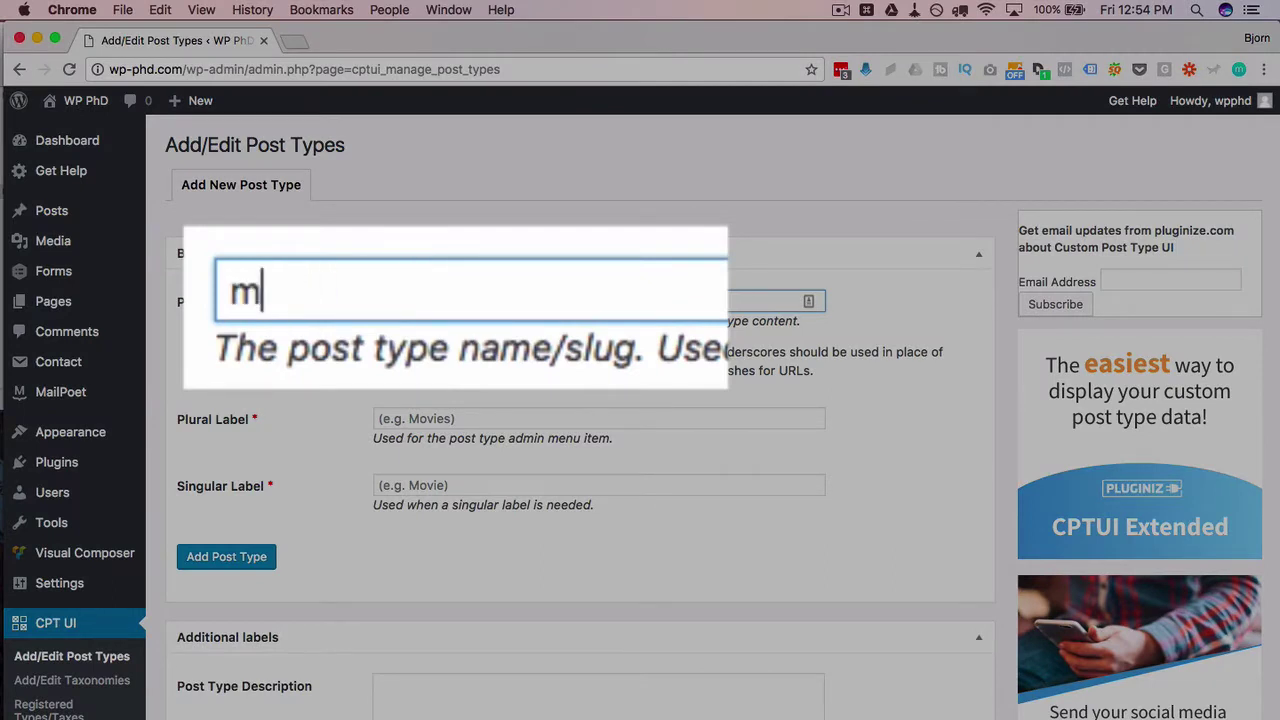
pyautogui.press('BackSpace')
pyautogui.write('m')
pyautogui.press('BackSpace')
pyautogui.write('movie')
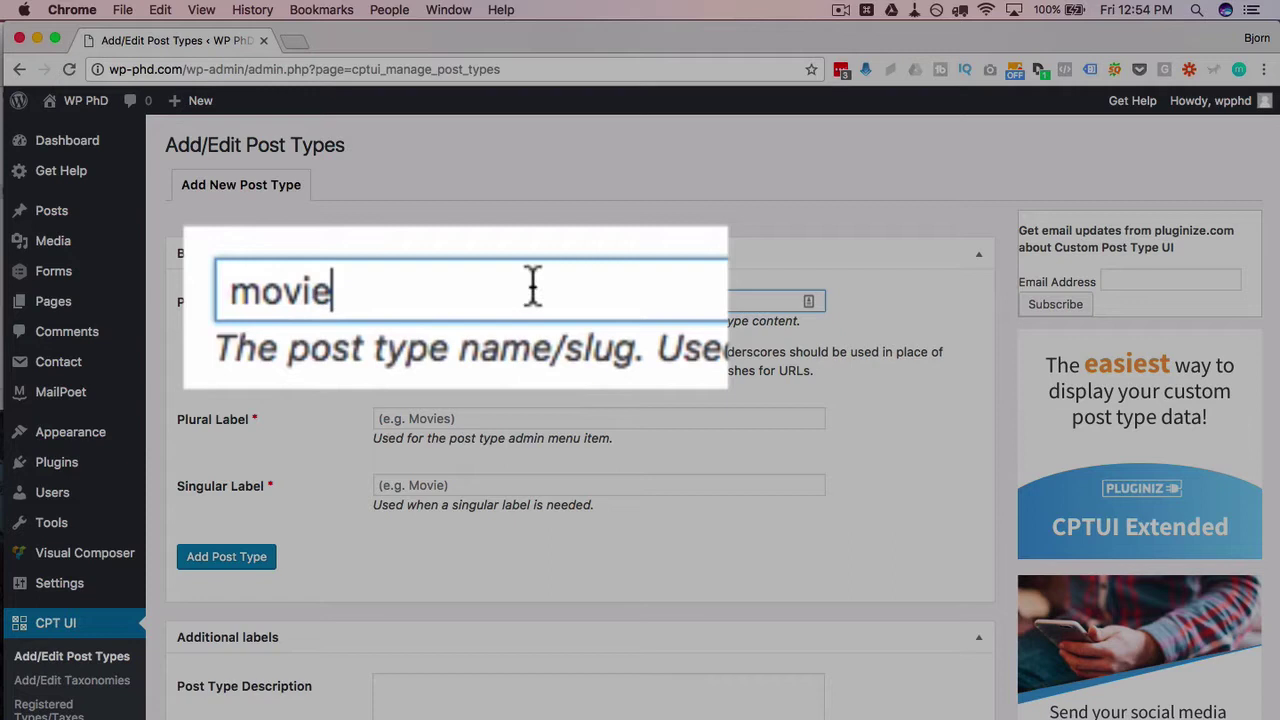
pyautogui.doubleClick(309, 298)
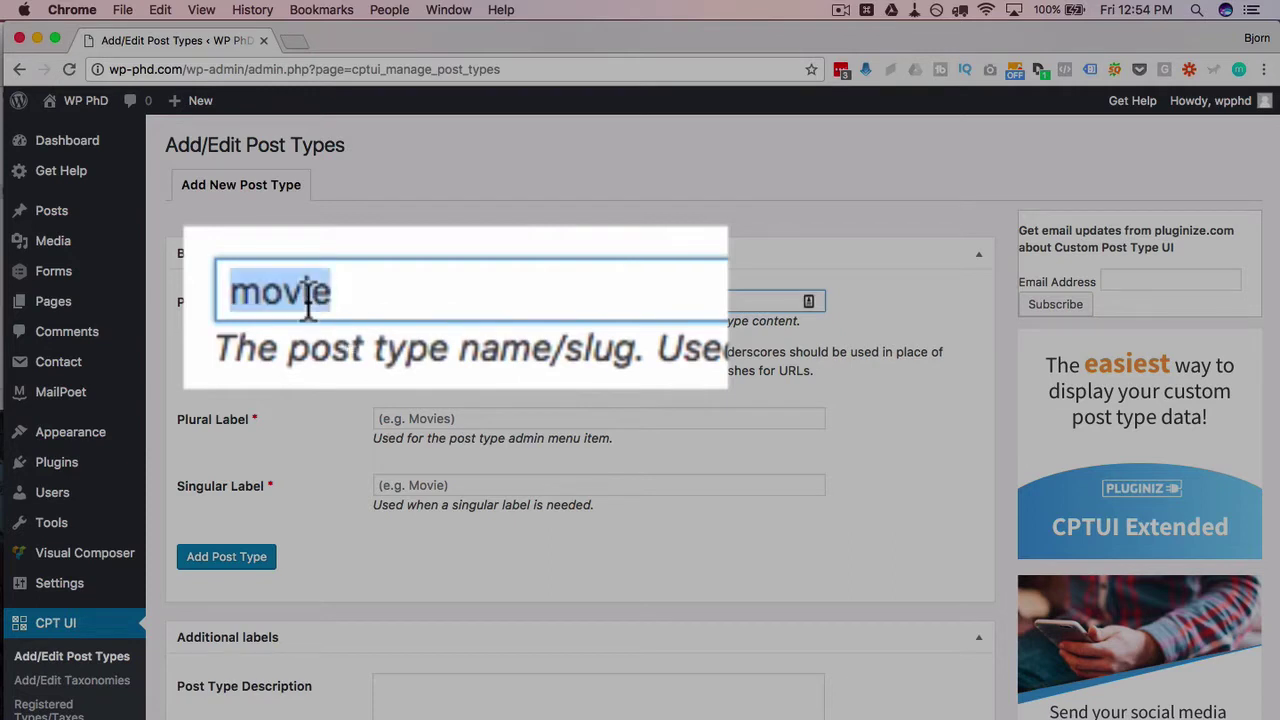
pyautogui.click(368, 292)
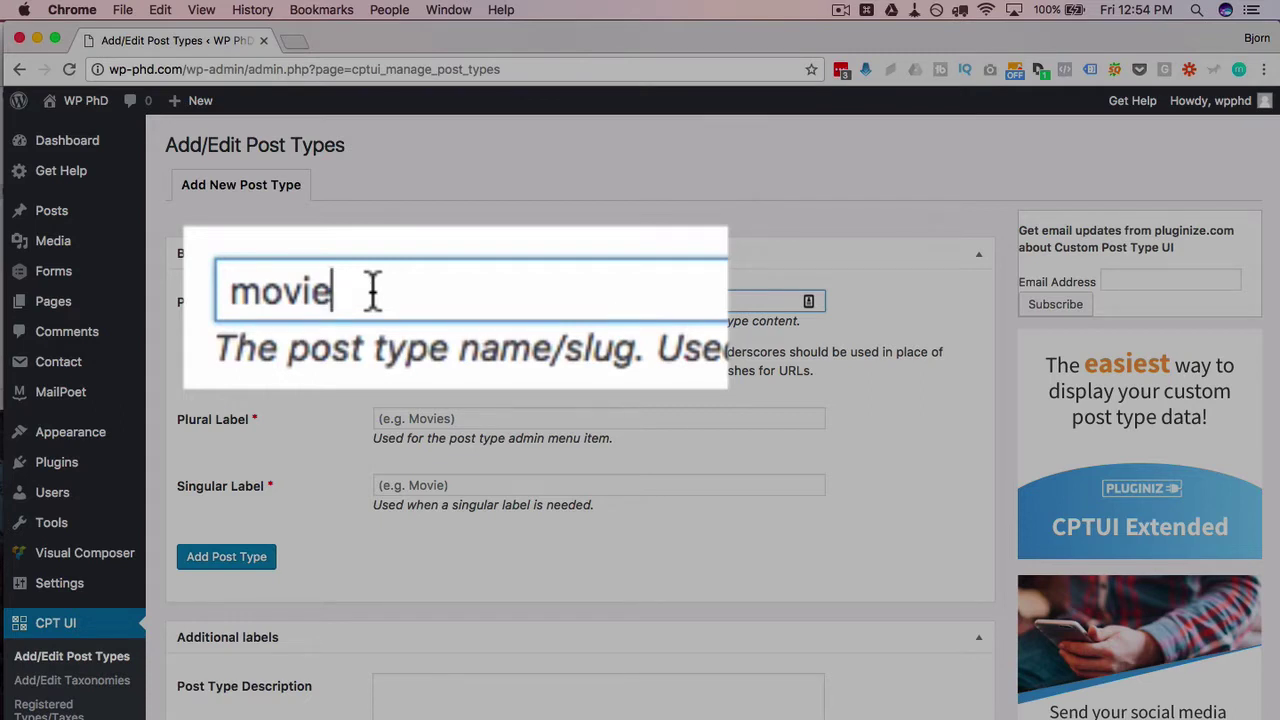
pyautogui.doubleClick(262, 310)
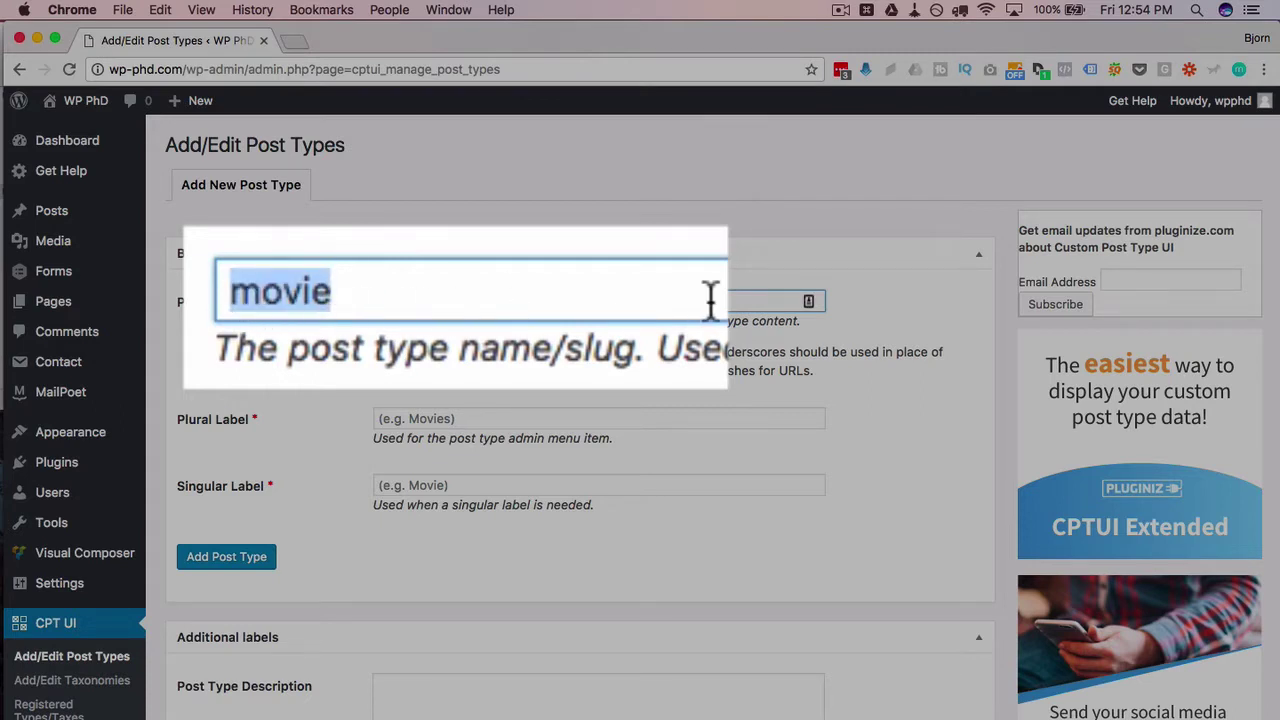
pyautogui.click(709, 297)
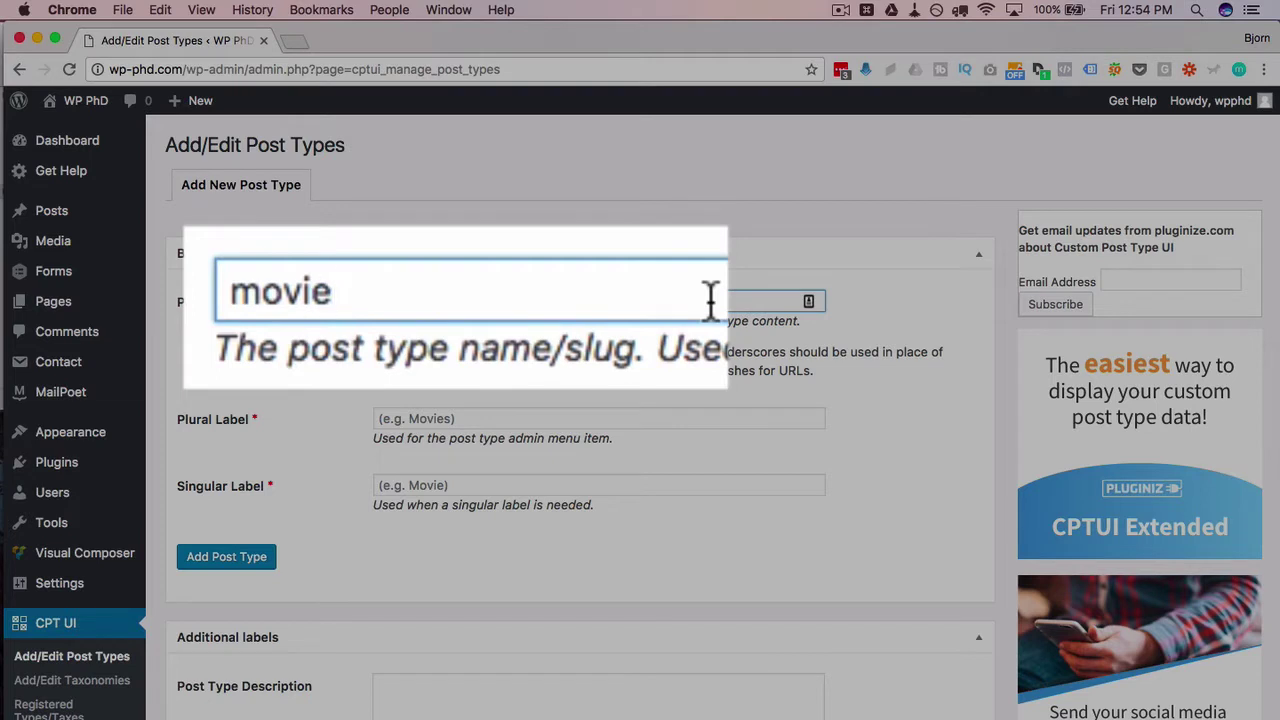
pyautogui.doubleClick(254, 288)
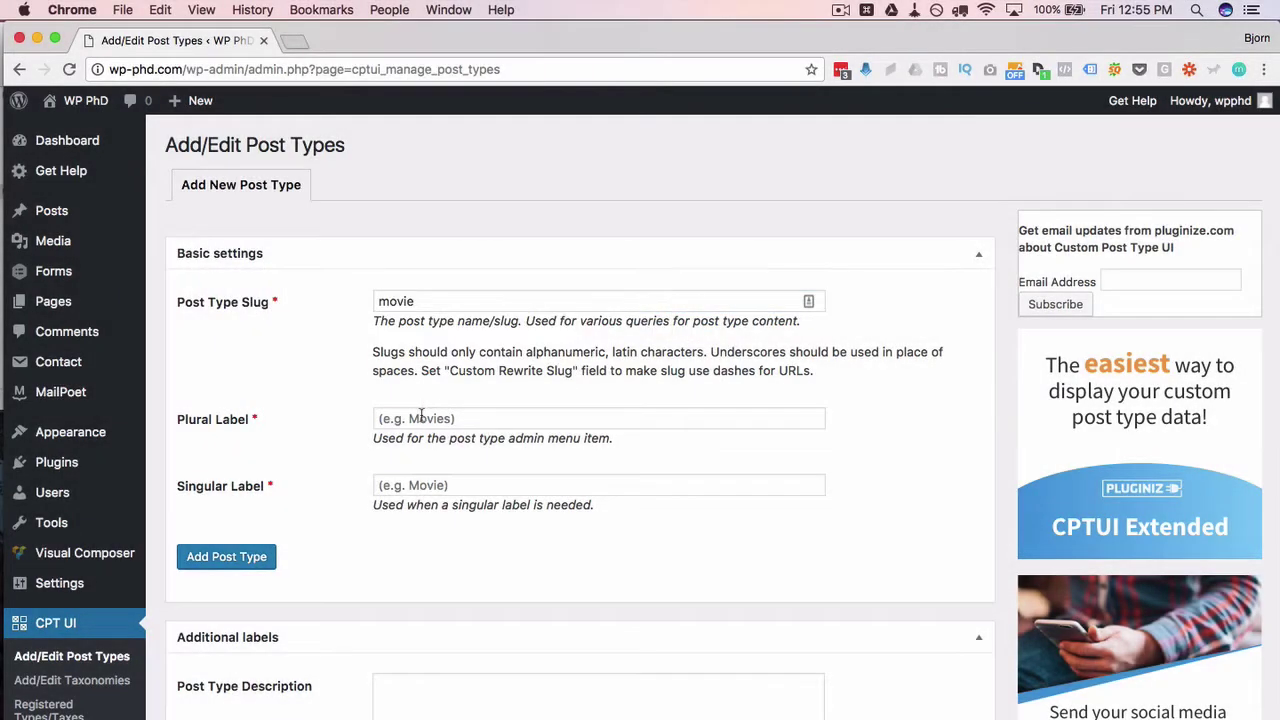
# - Set plural label 'Movies' and singular label 'Movie', then add the post type
pyautogui.click(421, 416)
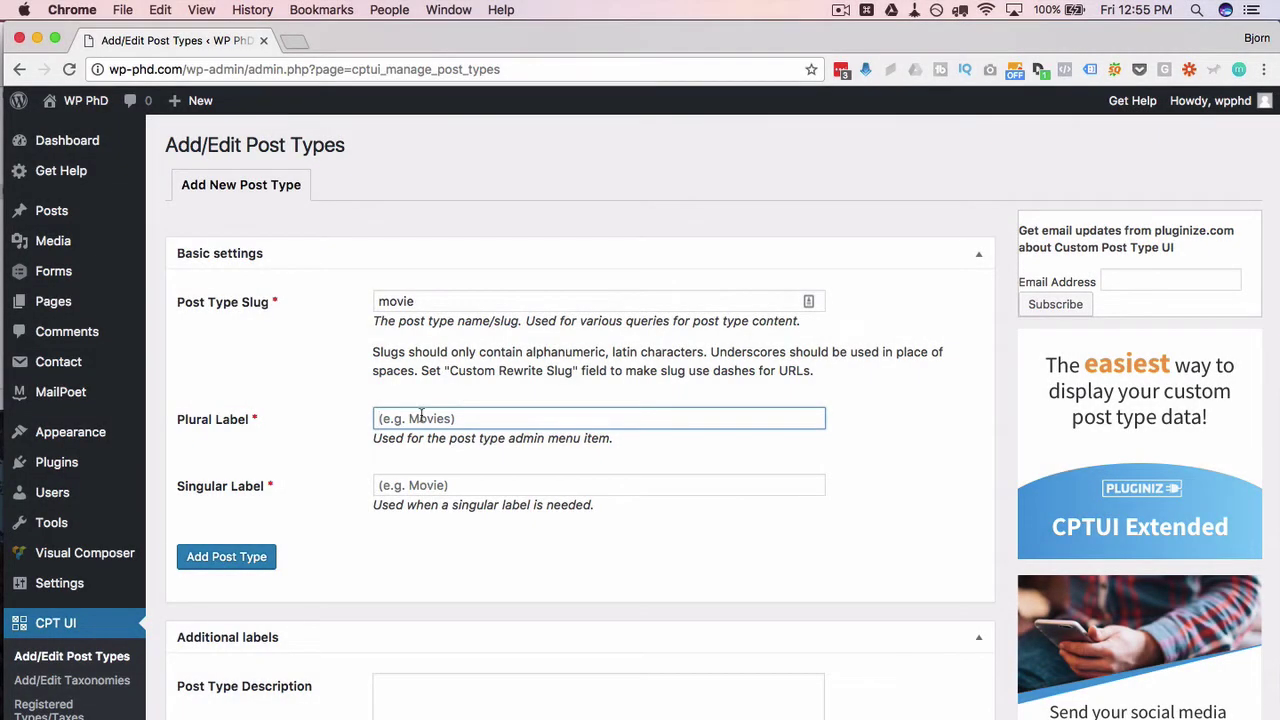
pyautogui.click(425, 416)
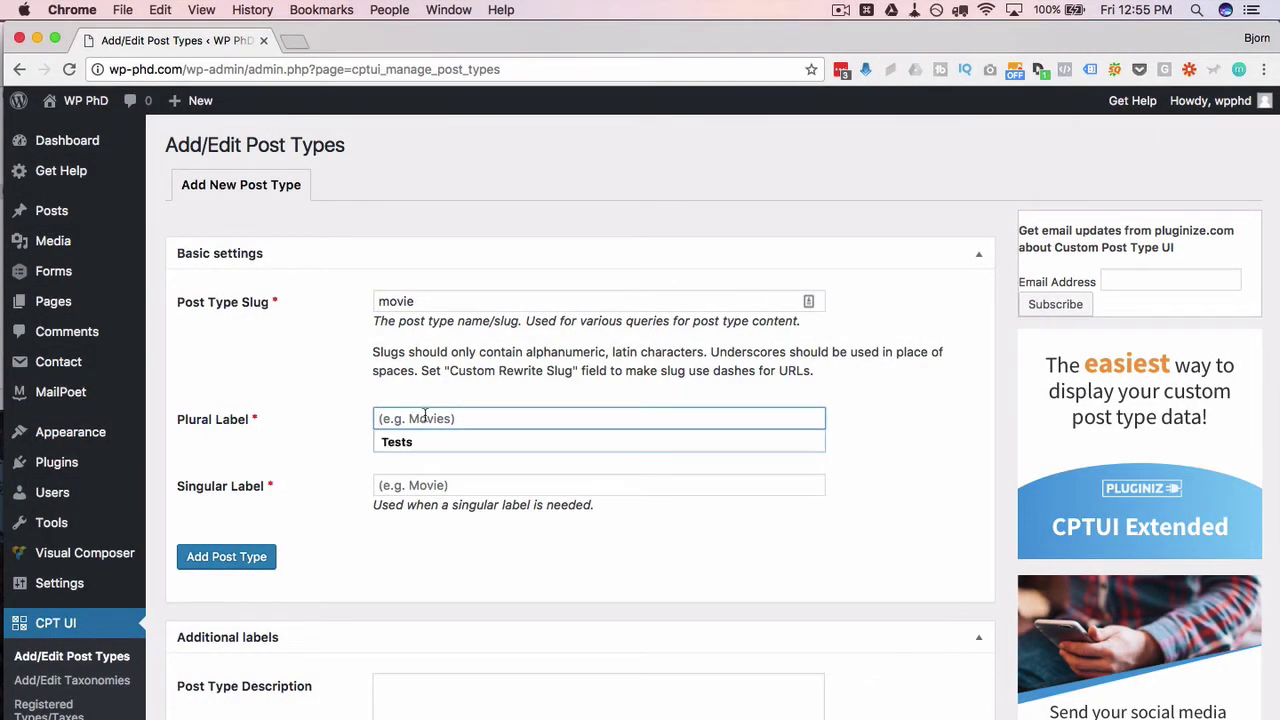
pyautogui.write('Movies')
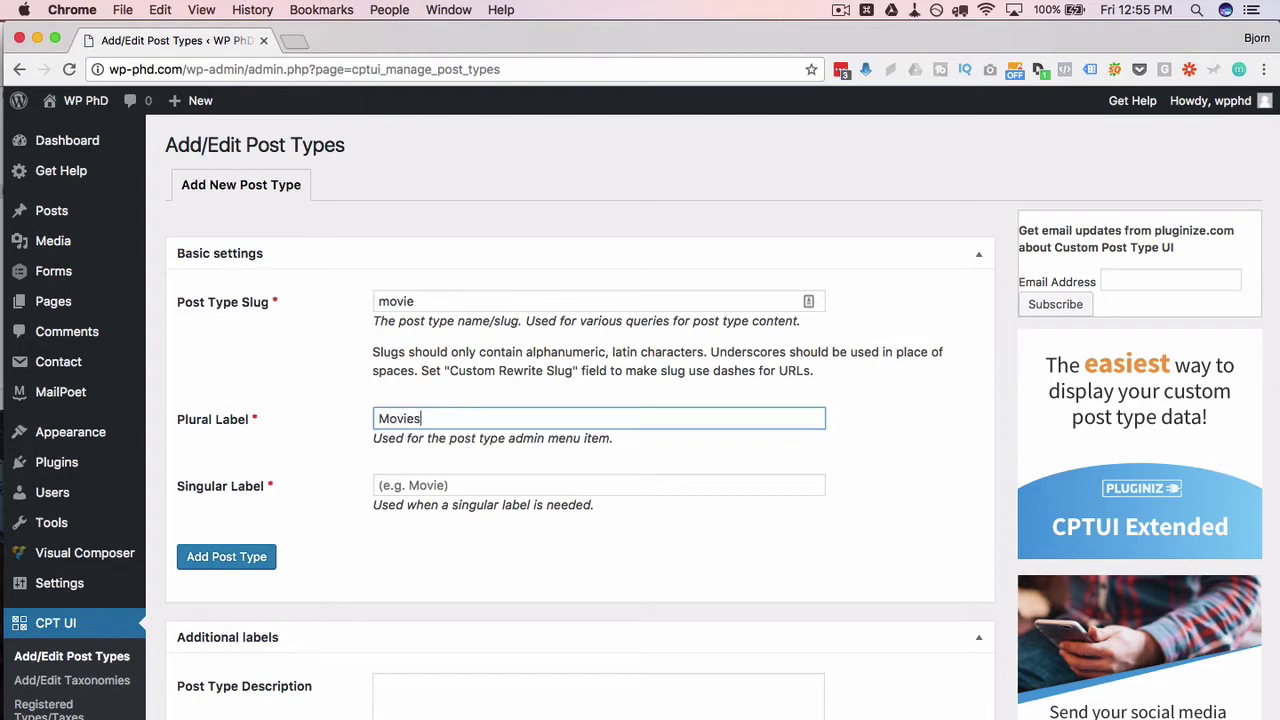
pyautogui.click(455, 484)
pyautogui.write('Movie')
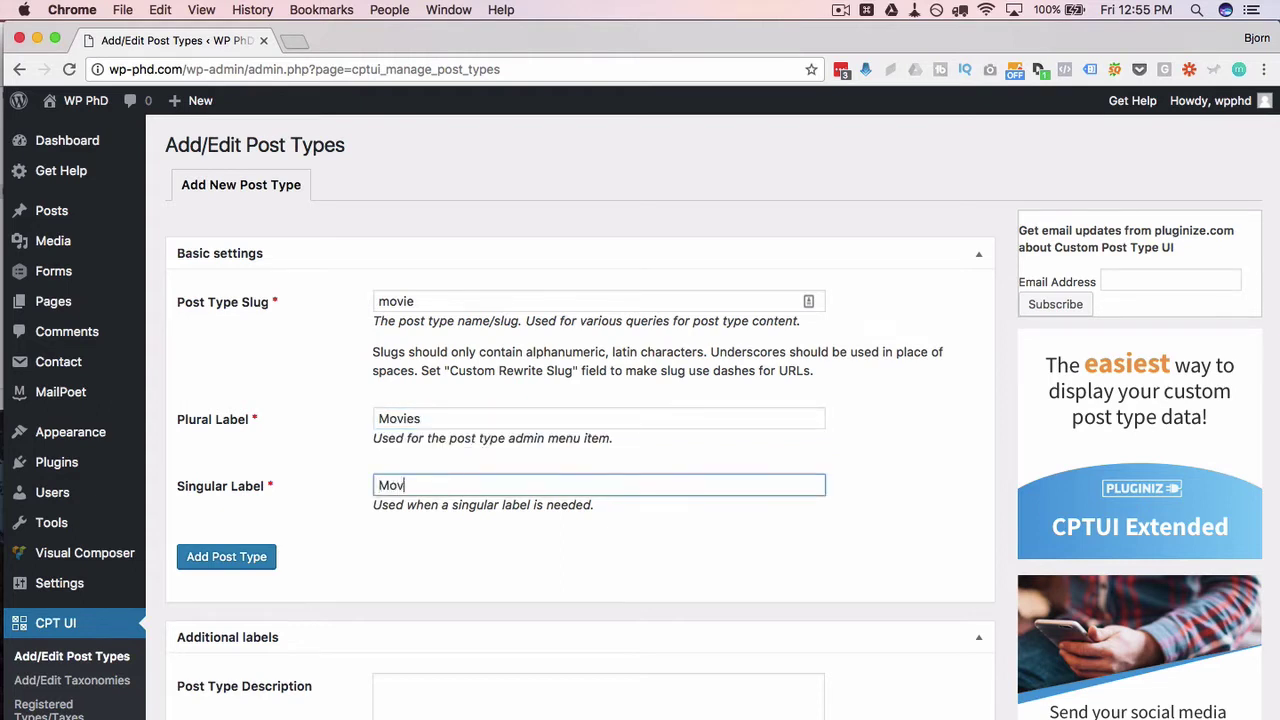
pyautogui.click(317, 483)
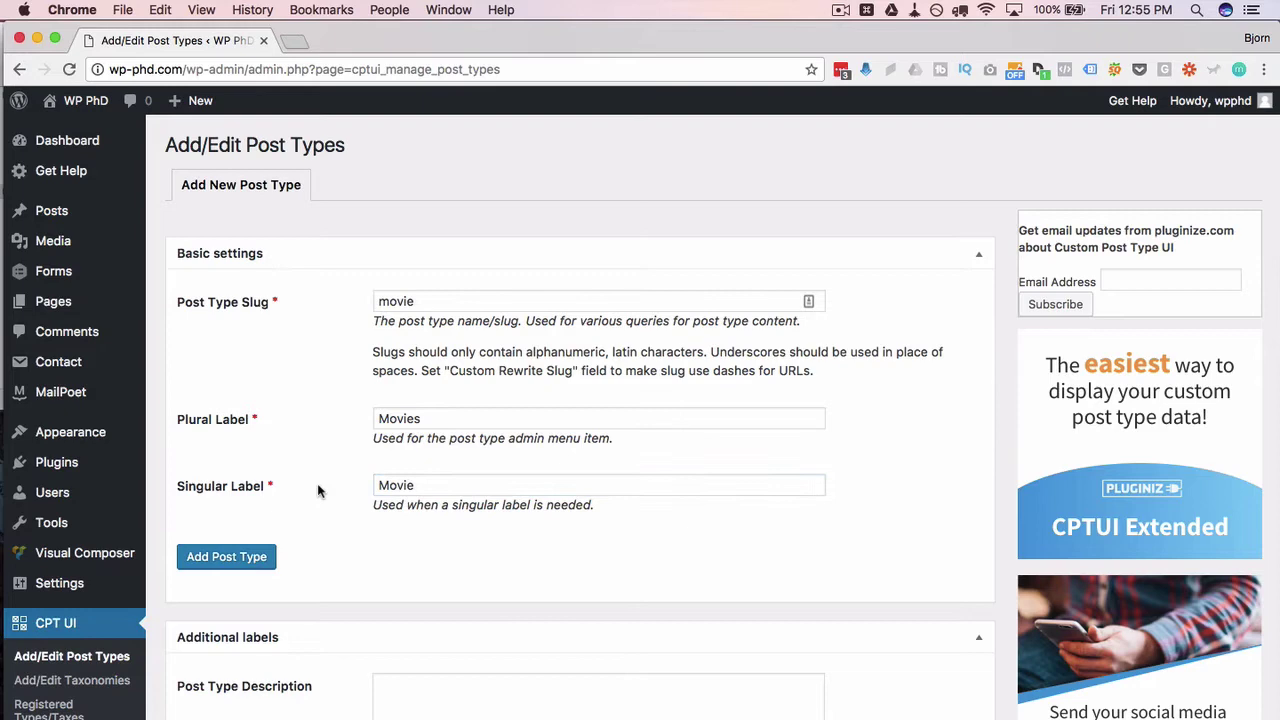
pyautogui.scroll(-2, 317, 483)
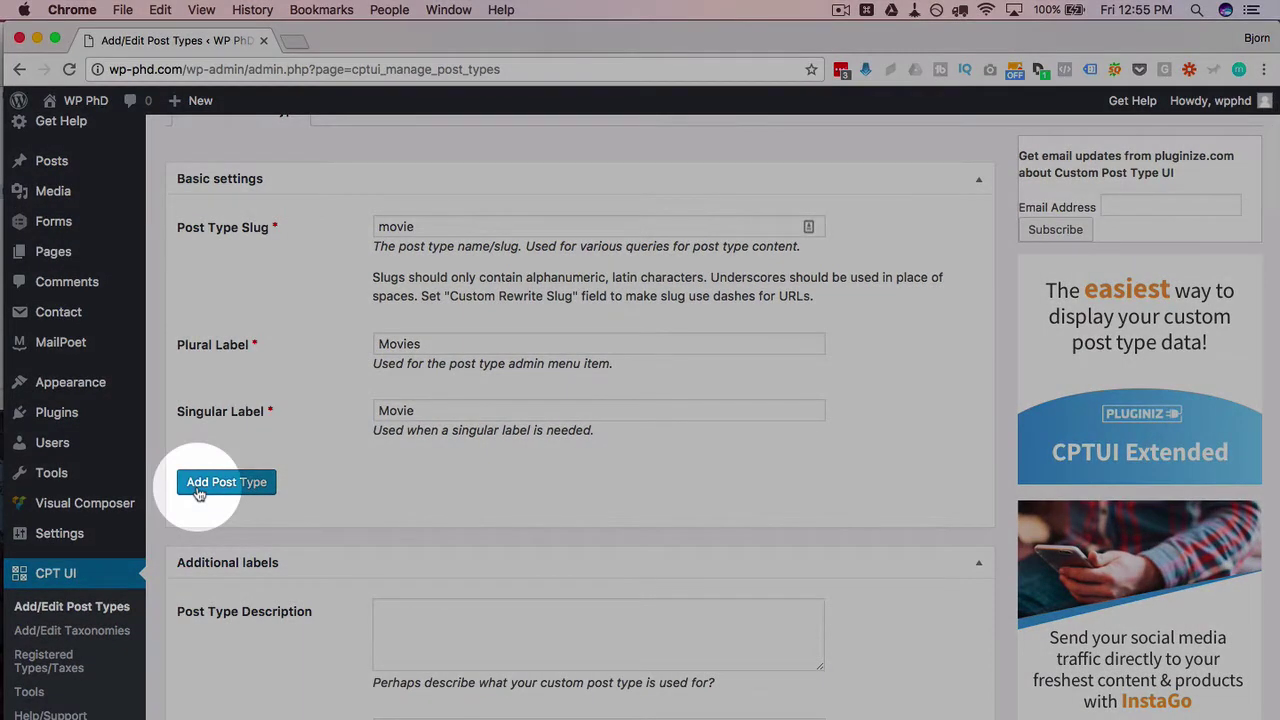
pyautogui.click(217, 490)
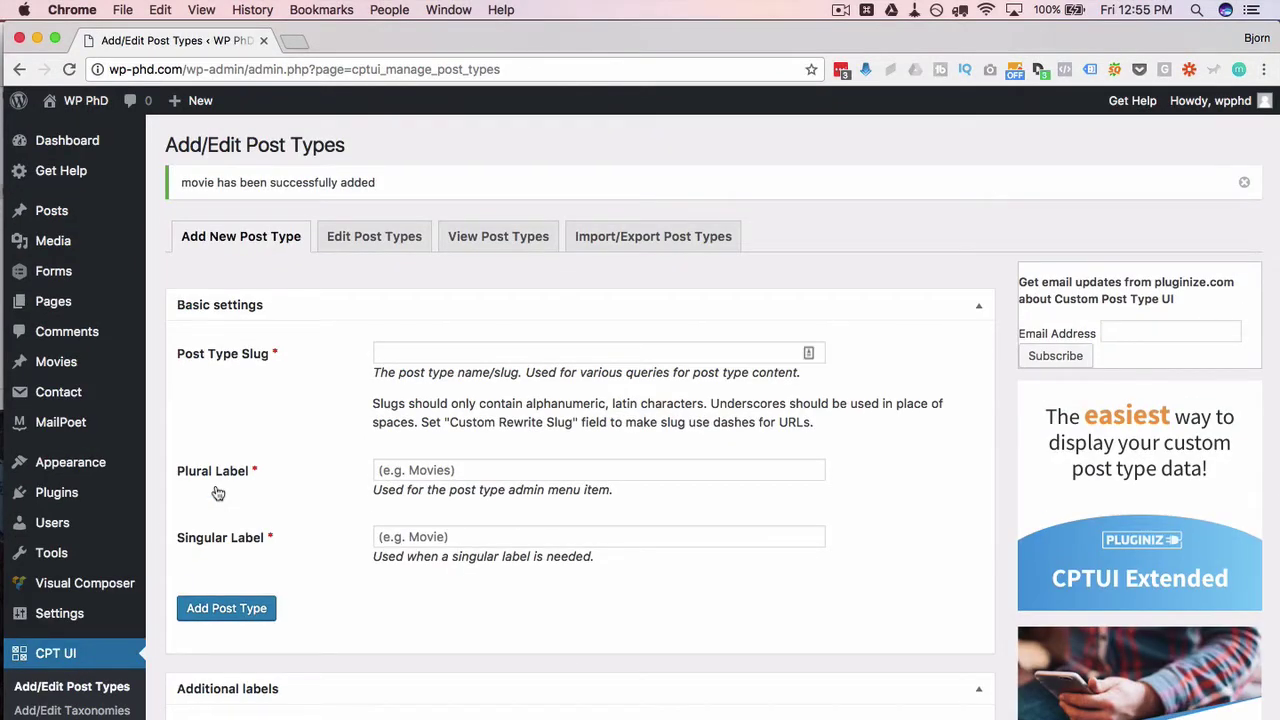
# - Change the Movies post type's plural label to 'MoviesAB' and save it
pyautogui.moveTo(72, 366)
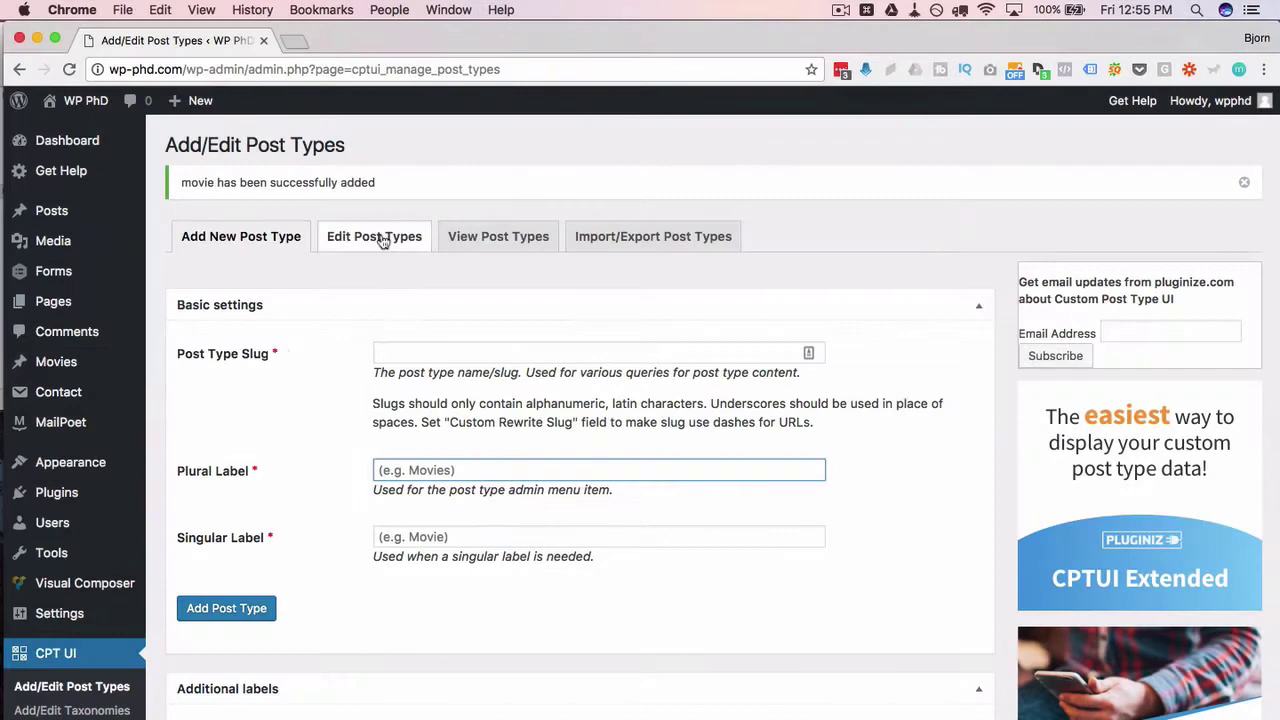
pyautogui.click(383, 242)
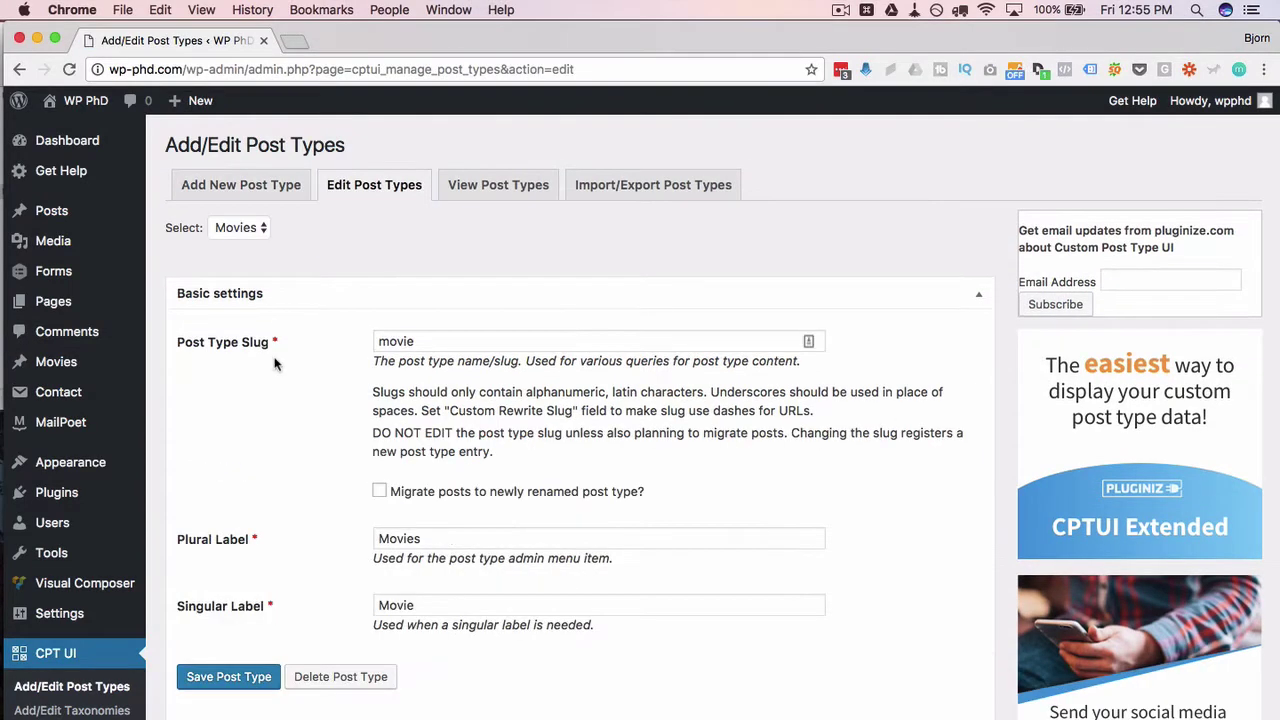
pyautogui.click(250, 226)
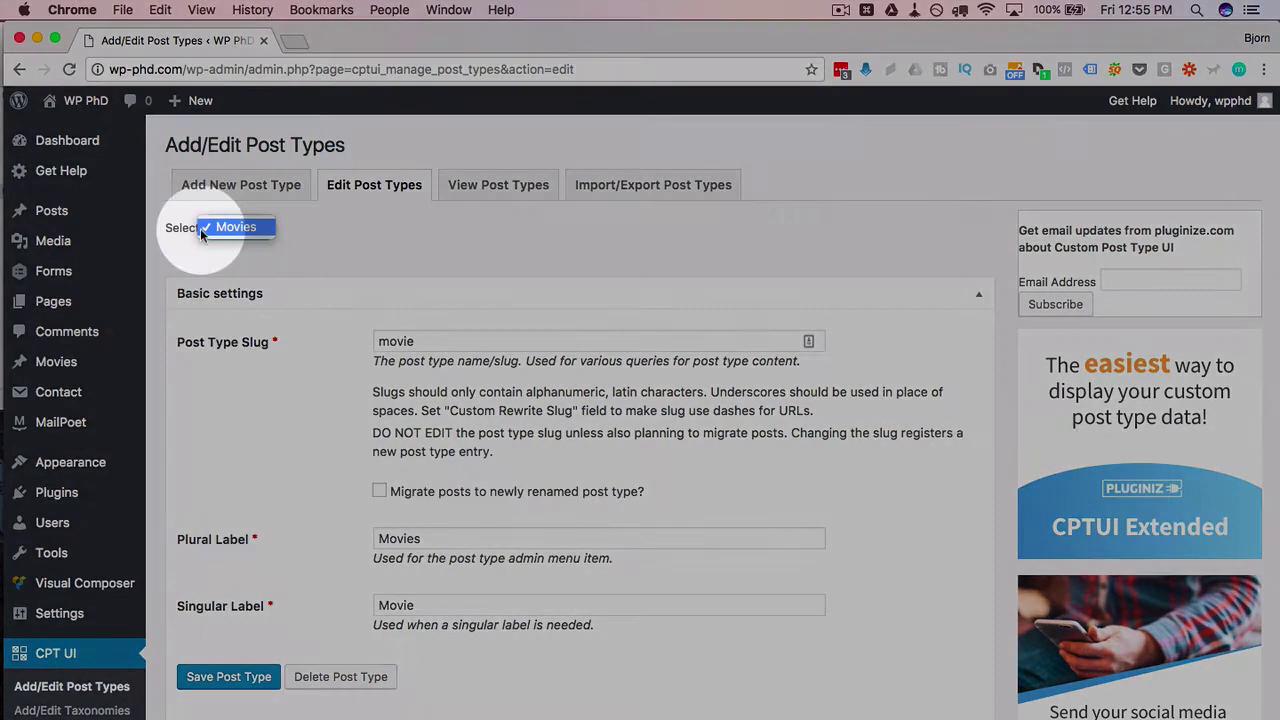
pyautogui.click(245, 228)
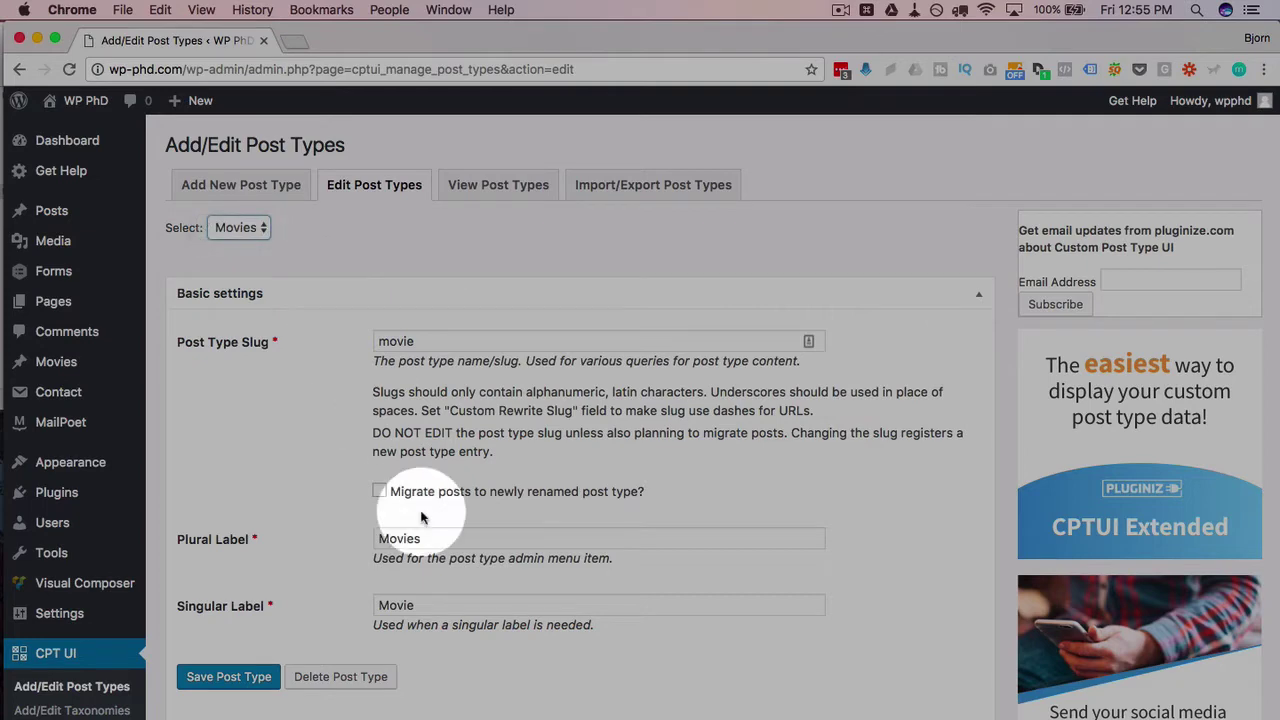
pyautogui.click(420, 538)
pyautogui.write('AB')
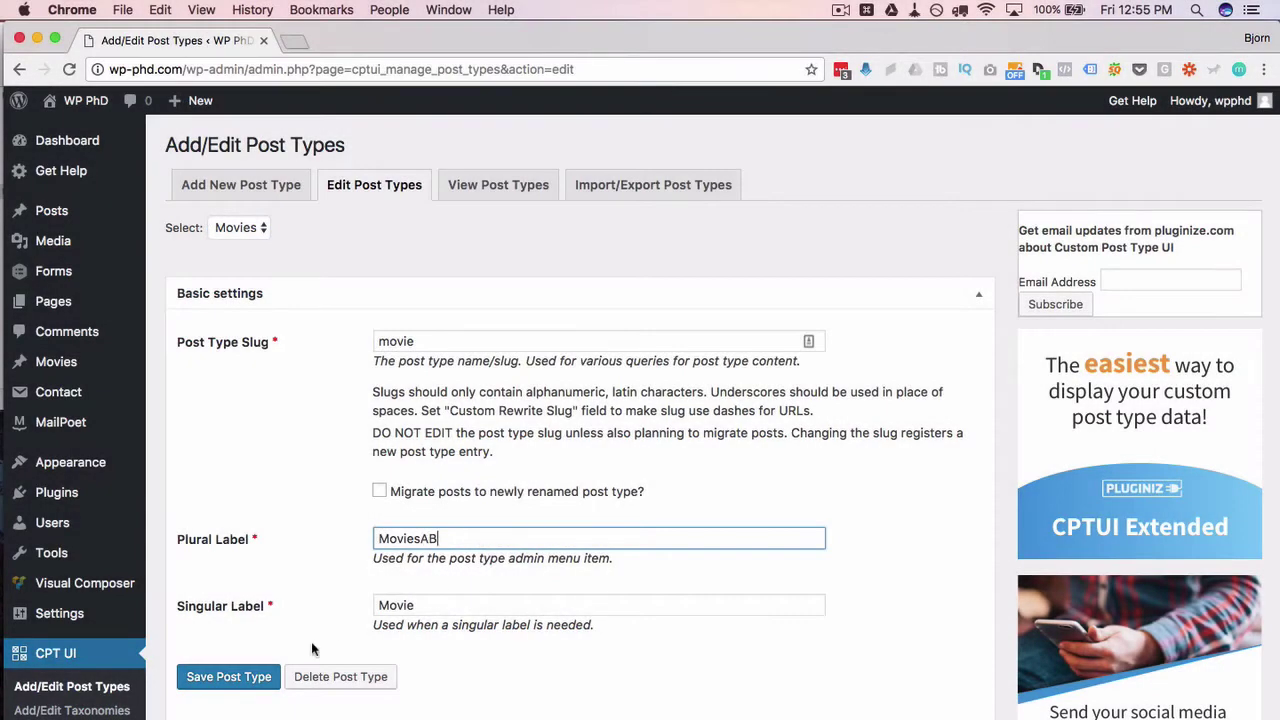
pyautogui.click(240, 678)
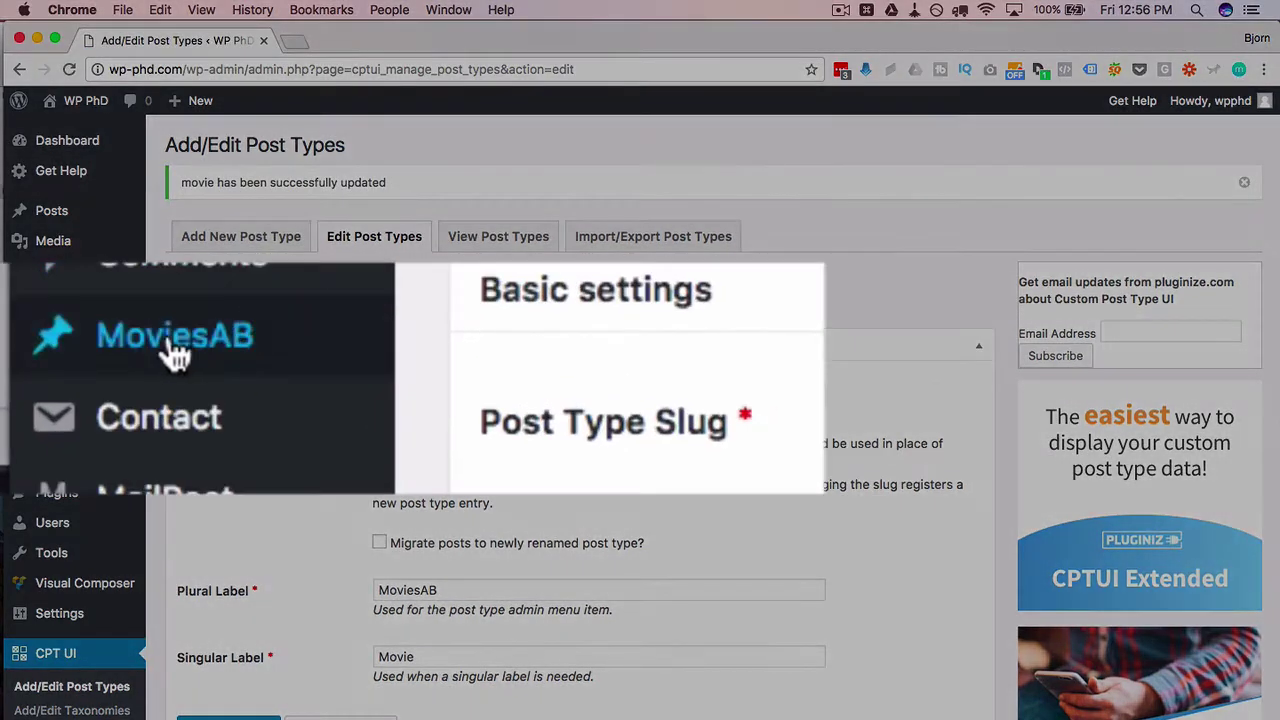
# - Remove 'AB' so the plural label reads 'Movies' again and save
pyautogui.moveTo(89, 366)
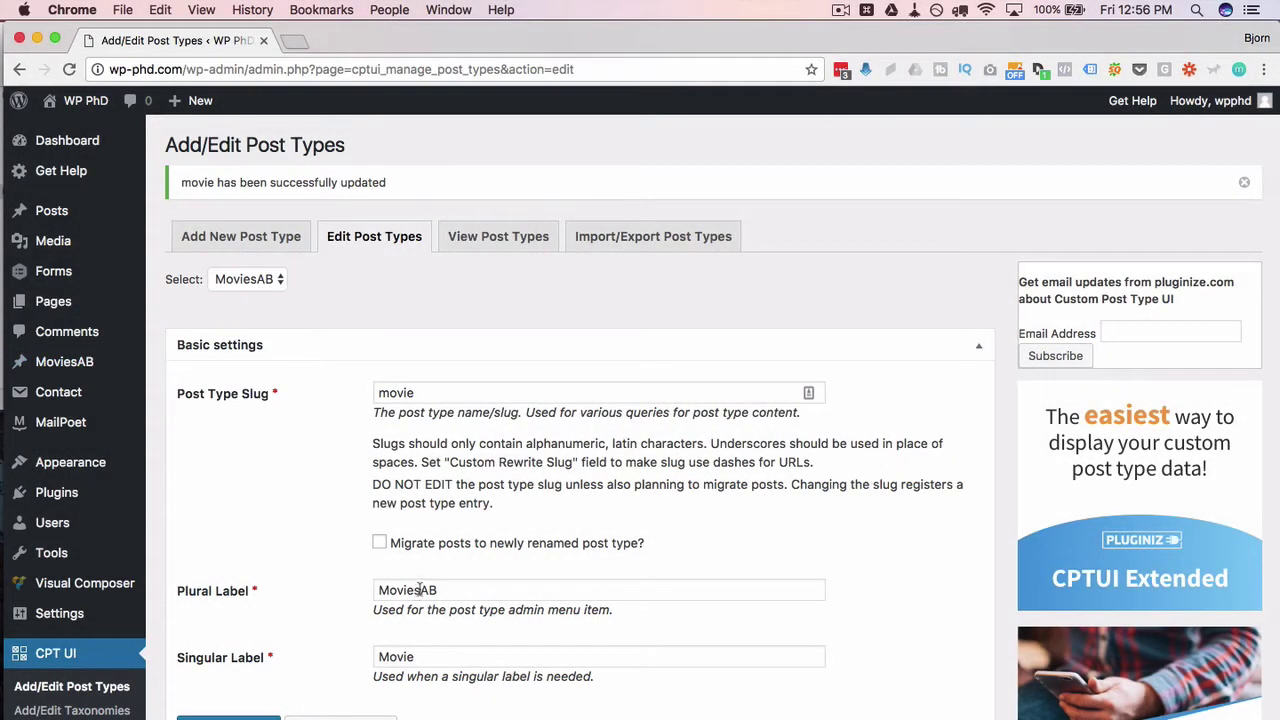
pyautogui.moveTo(420, 590); pyautogui.dragTo(481, 590)
pyautogui.press('BackSpace')
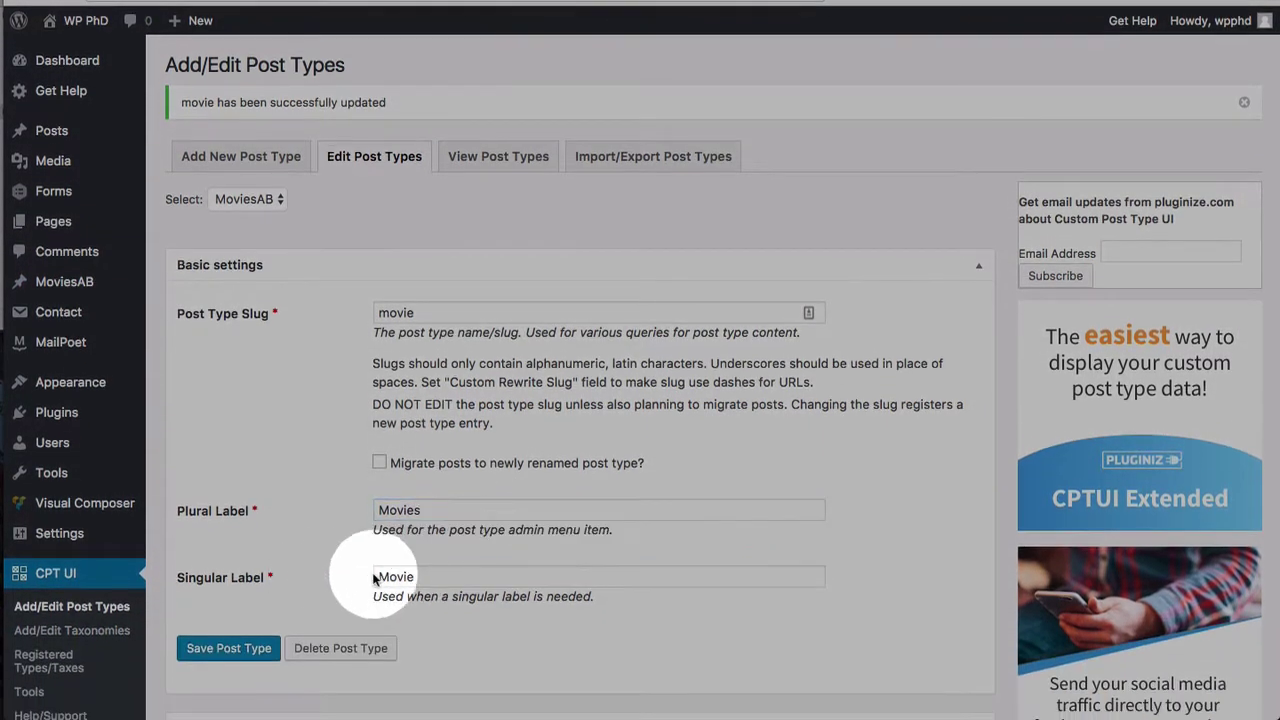
pyautogui.click(226, 643)
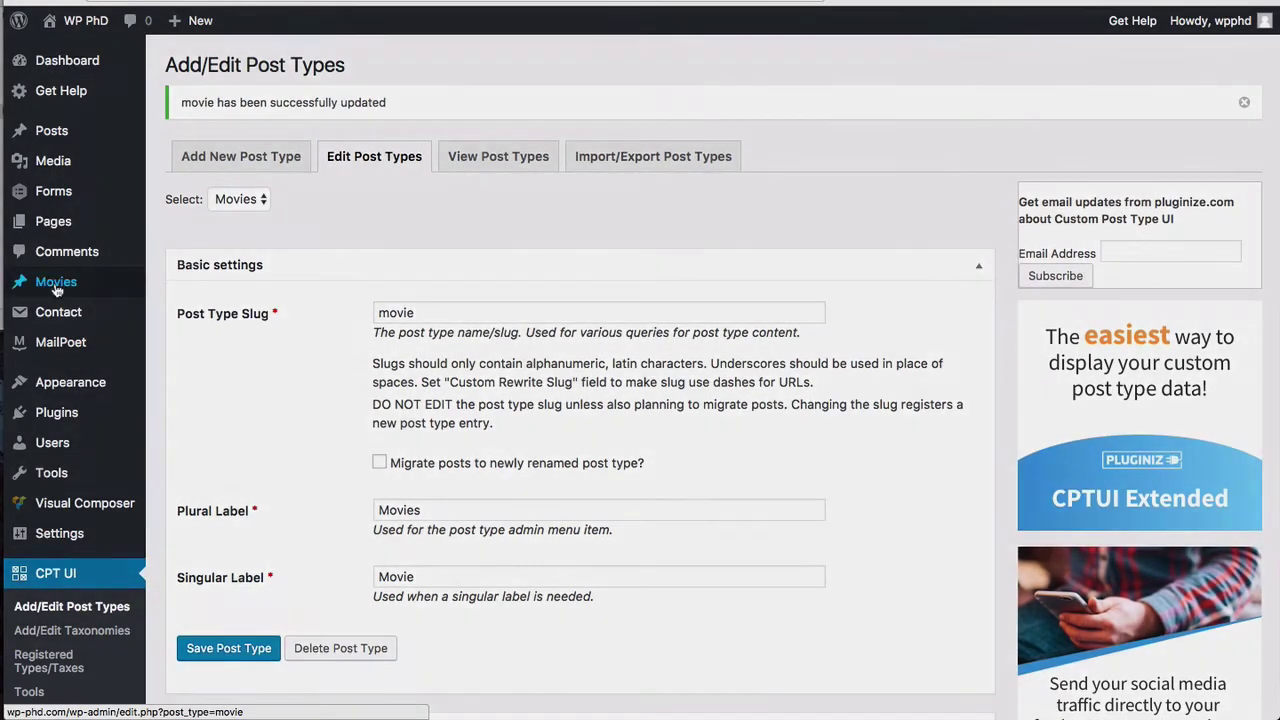
pyautogui.moveTo(52, 288)
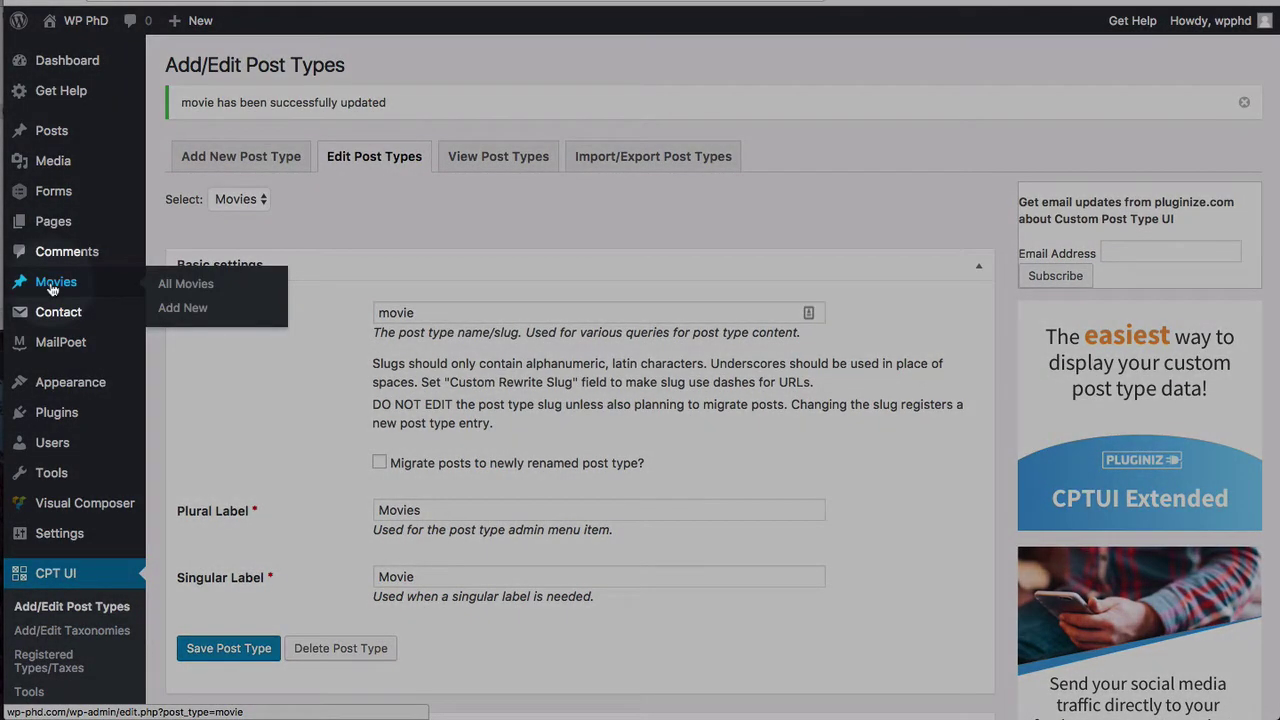
# - Open a blank Add new Movie post and briefly show then hide Screen Options
pyautogui.click(185, 308)
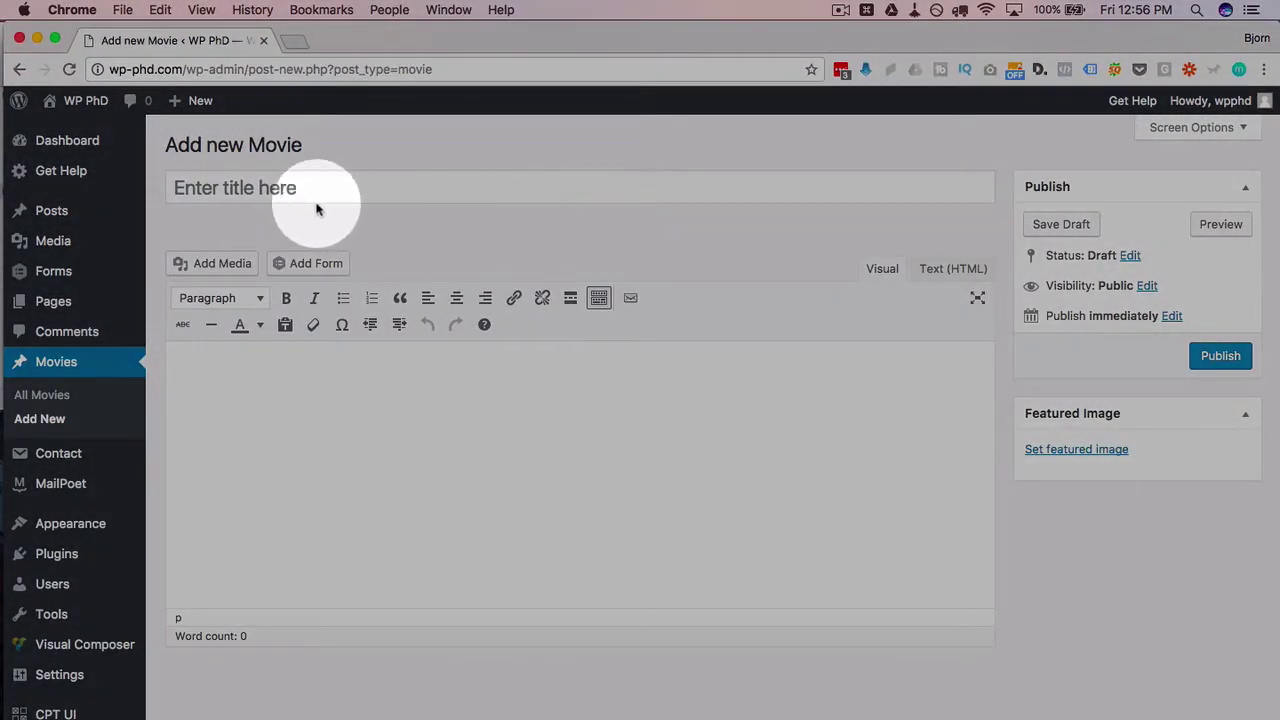
pyautogui.click(240, 184)
pyautogui.click(424, 431)
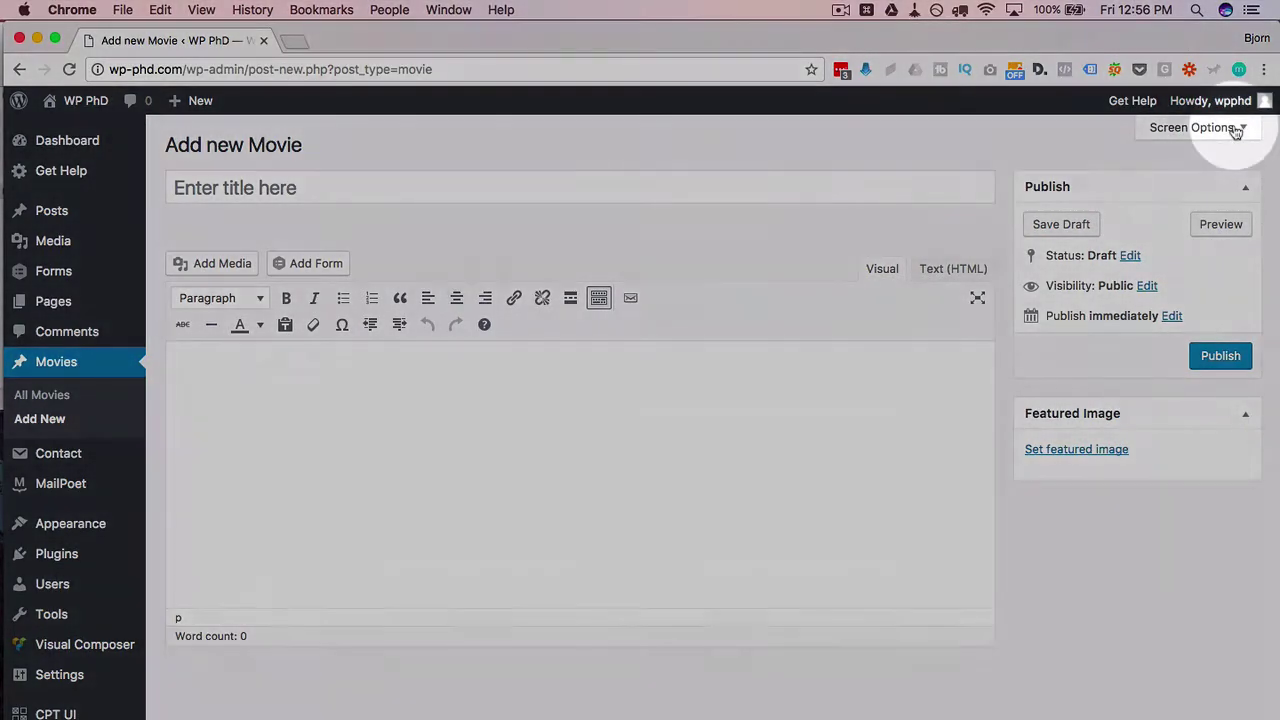
pyautogui.click(1234, 127)
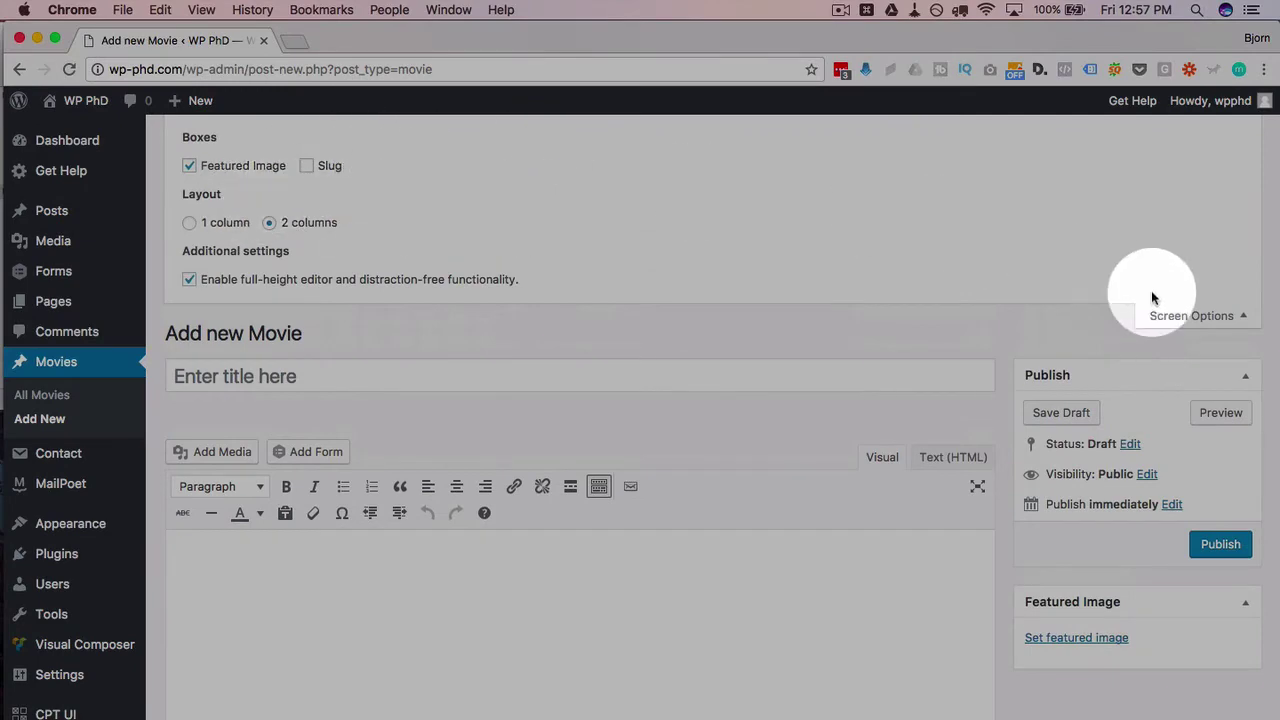
pyautogui.click(1178, 316)
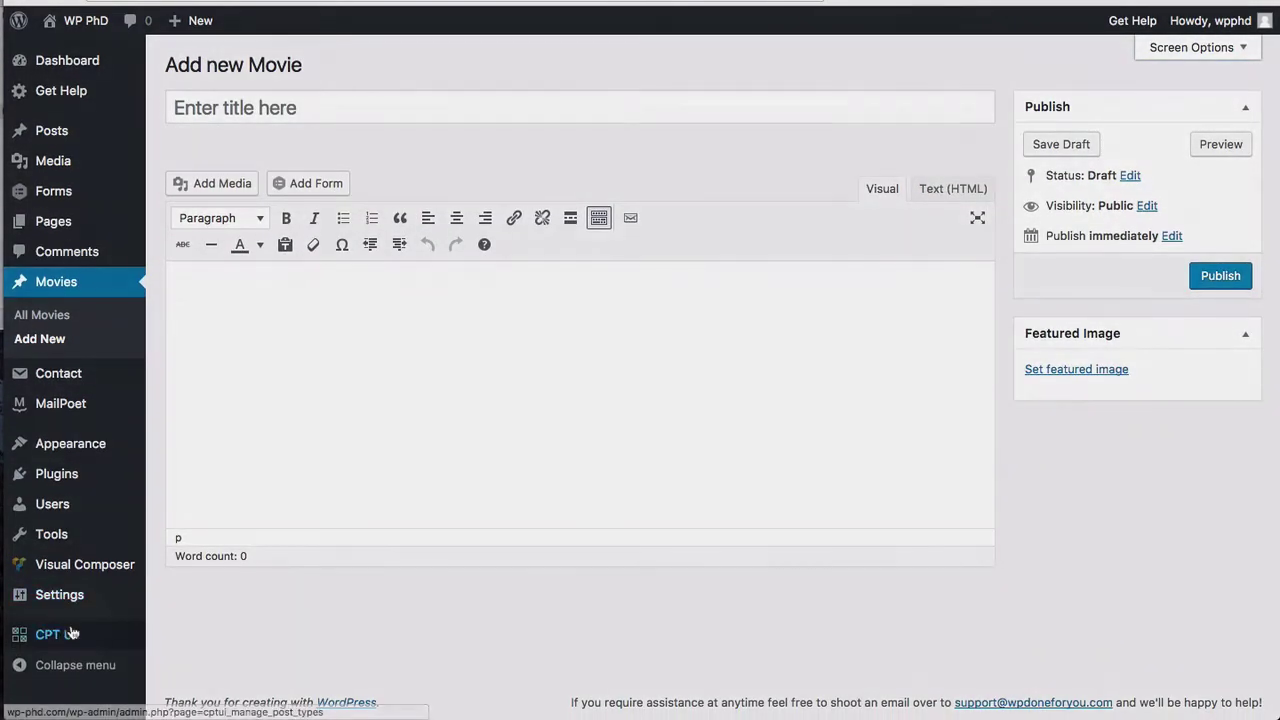
# - Reopen the Movies post type in Add/Edit Post Types and toggle the Additional labels section
pyautogui.moveTo(57, 638)
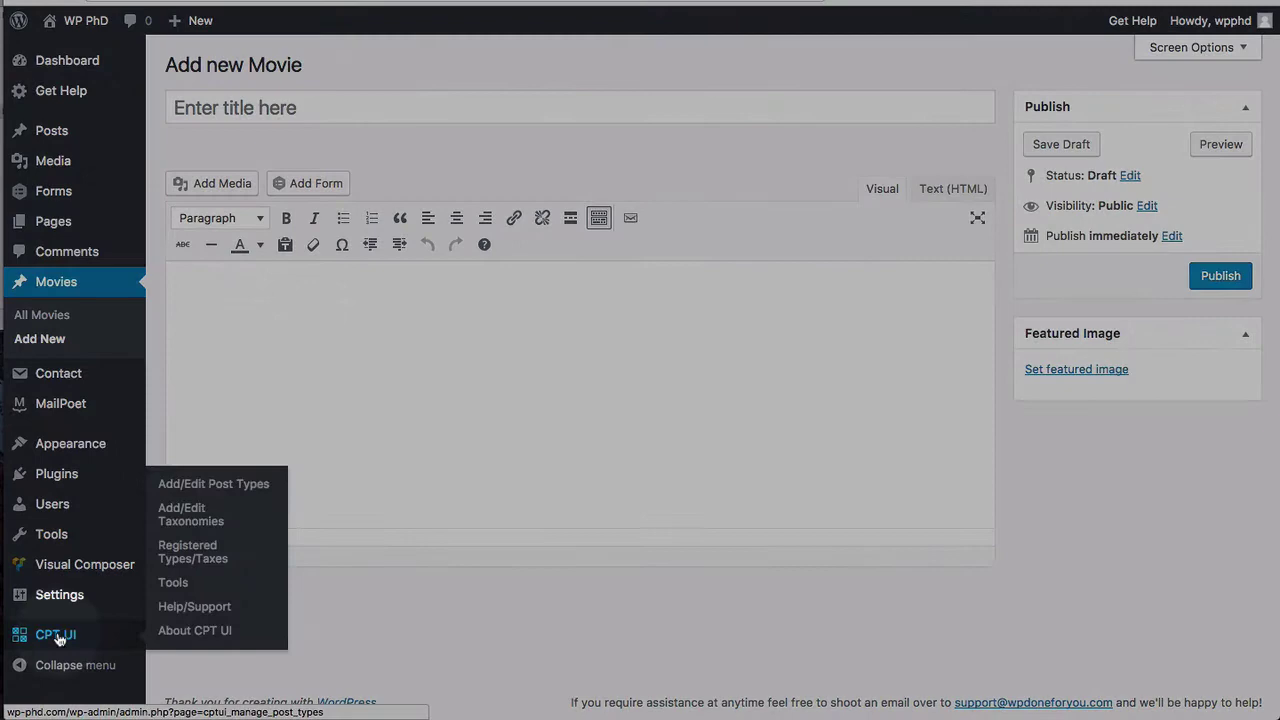
pyautogui.click(225, 487)
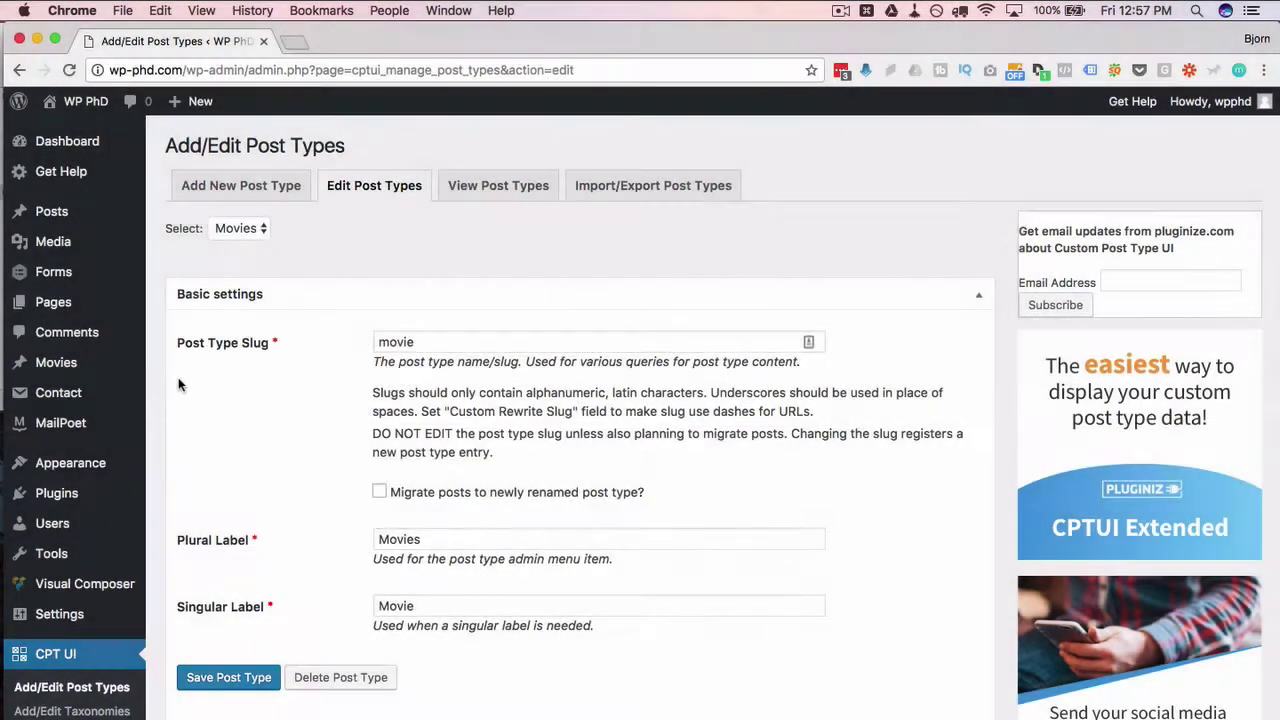
pyautogui.scroll(-8, 178, 378)
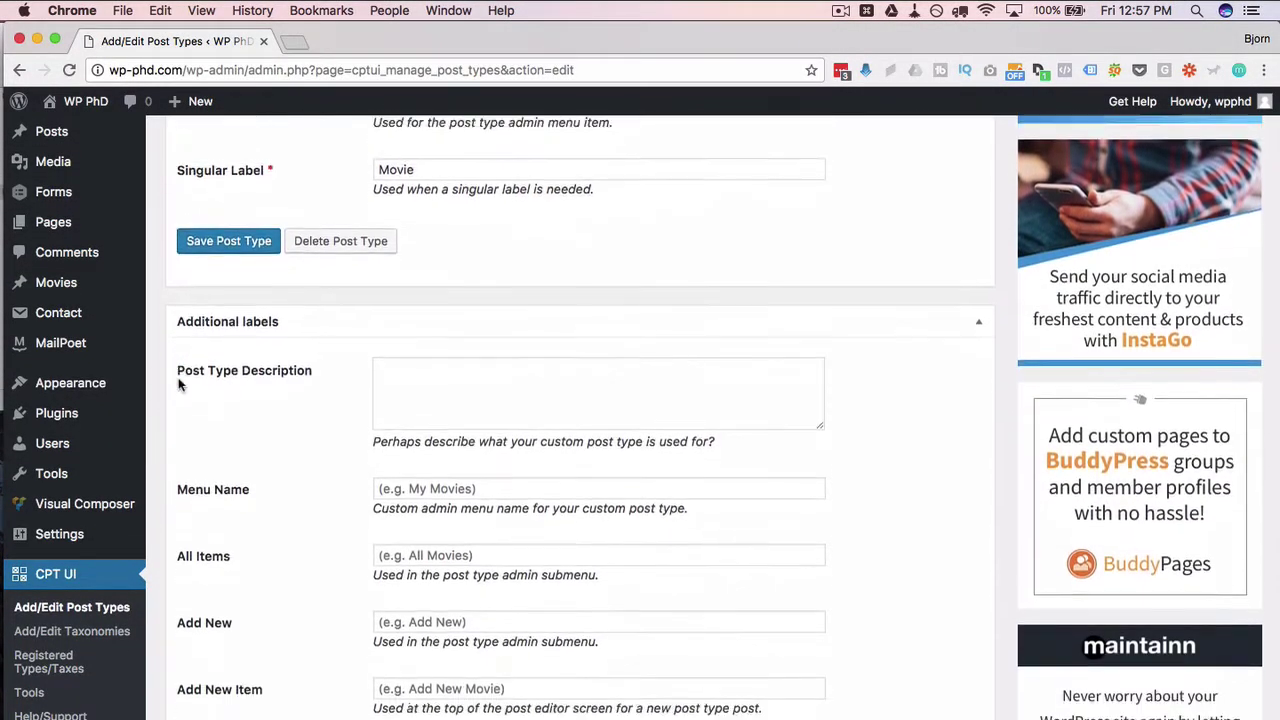
pyautogui.scroll(-3, 179, 385)
pyautogui.click(186, 201)
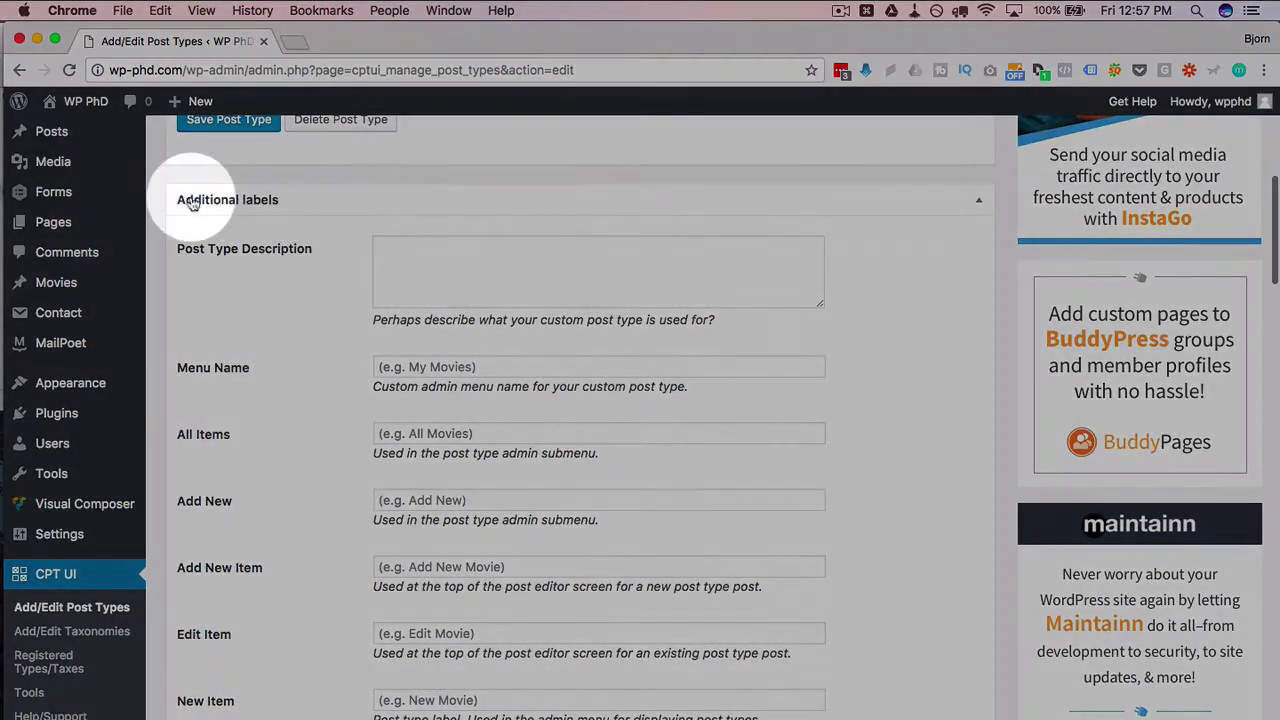
pyautogui.click(186, 202)
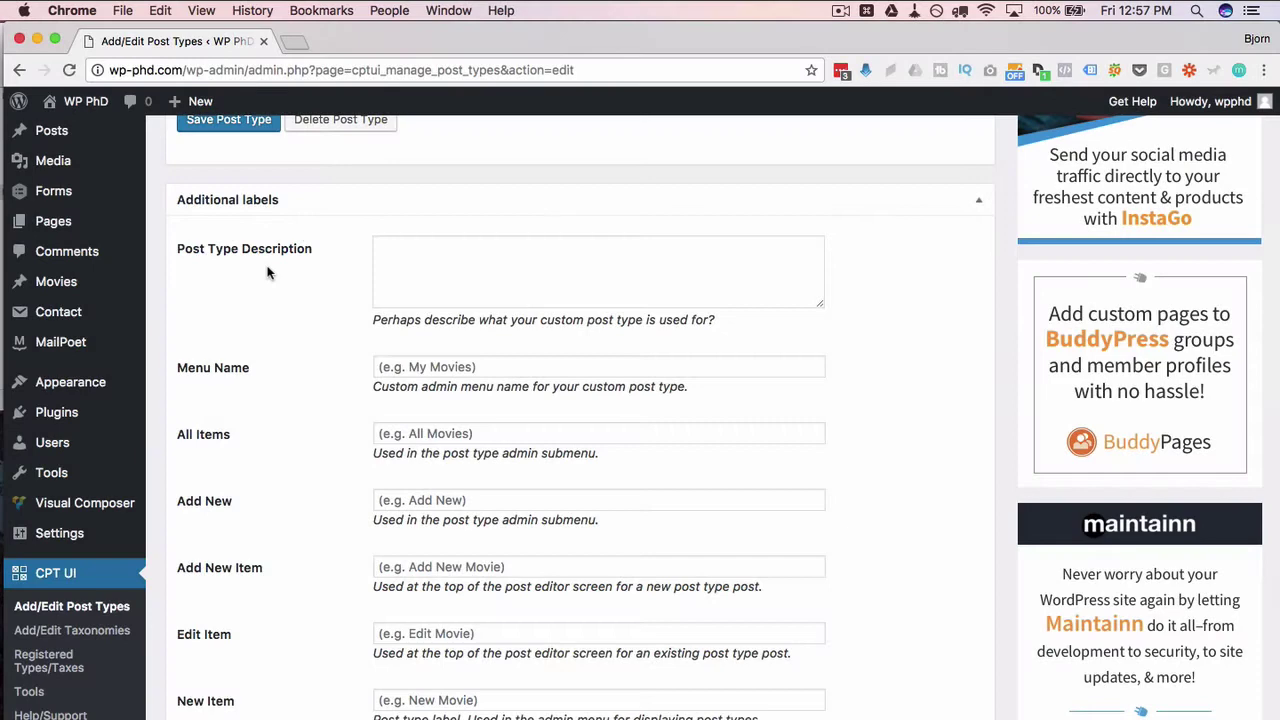
# - Leave the All Items label empty and review the Public, Show UI and Show in Nav Menus settings
pyautogui.scroll(-2, 267, 272)
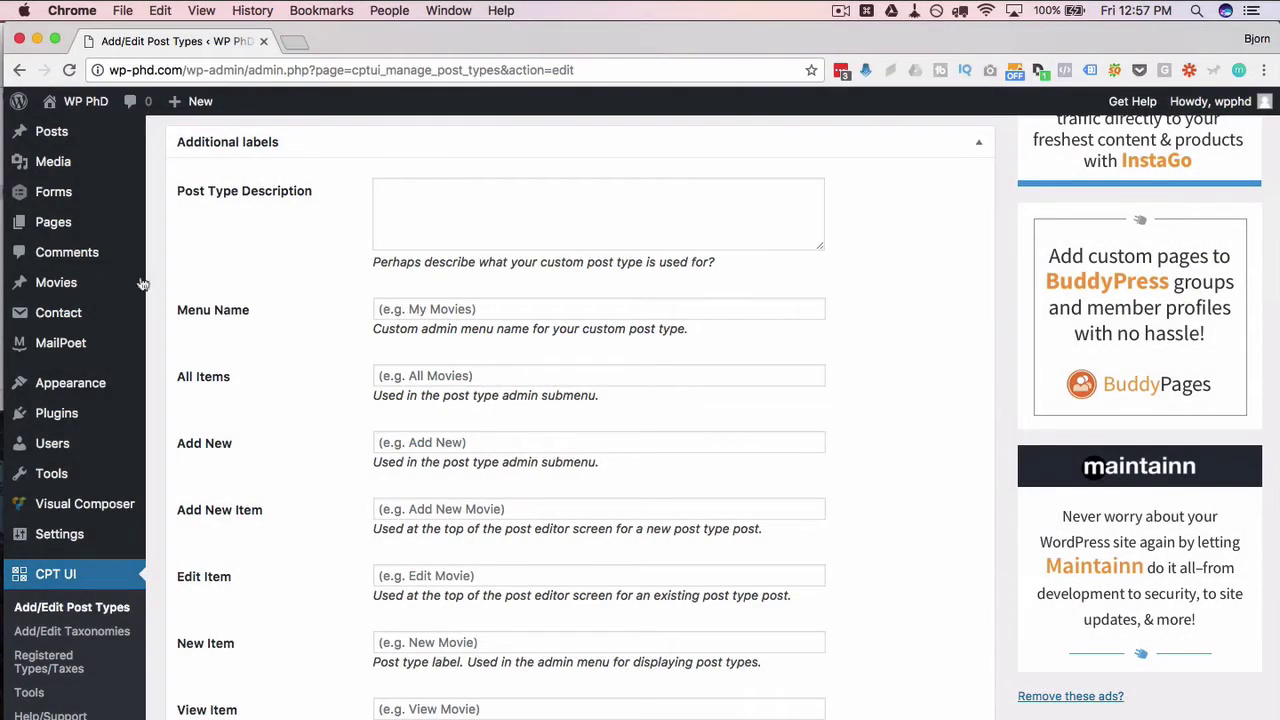
pyautogui.moveTo(141, 284)
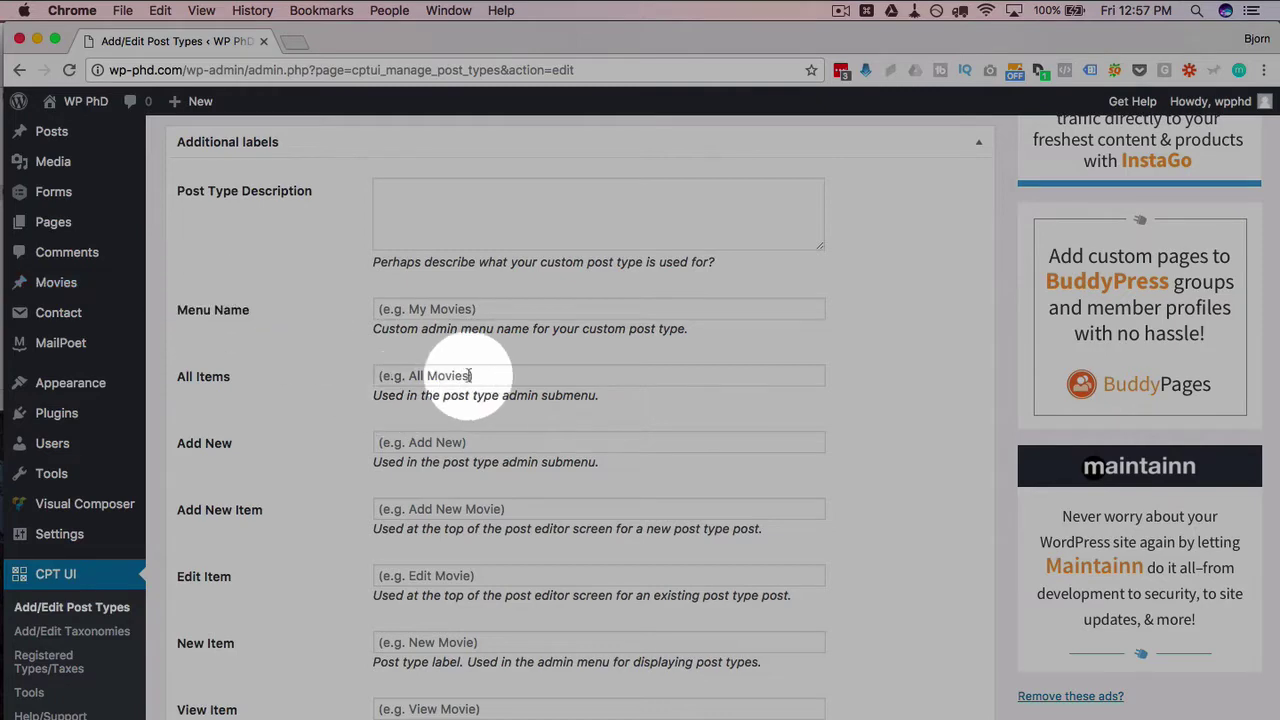
pyautogui.click(436, 375)
pyautogui.moveTo(17, 281)
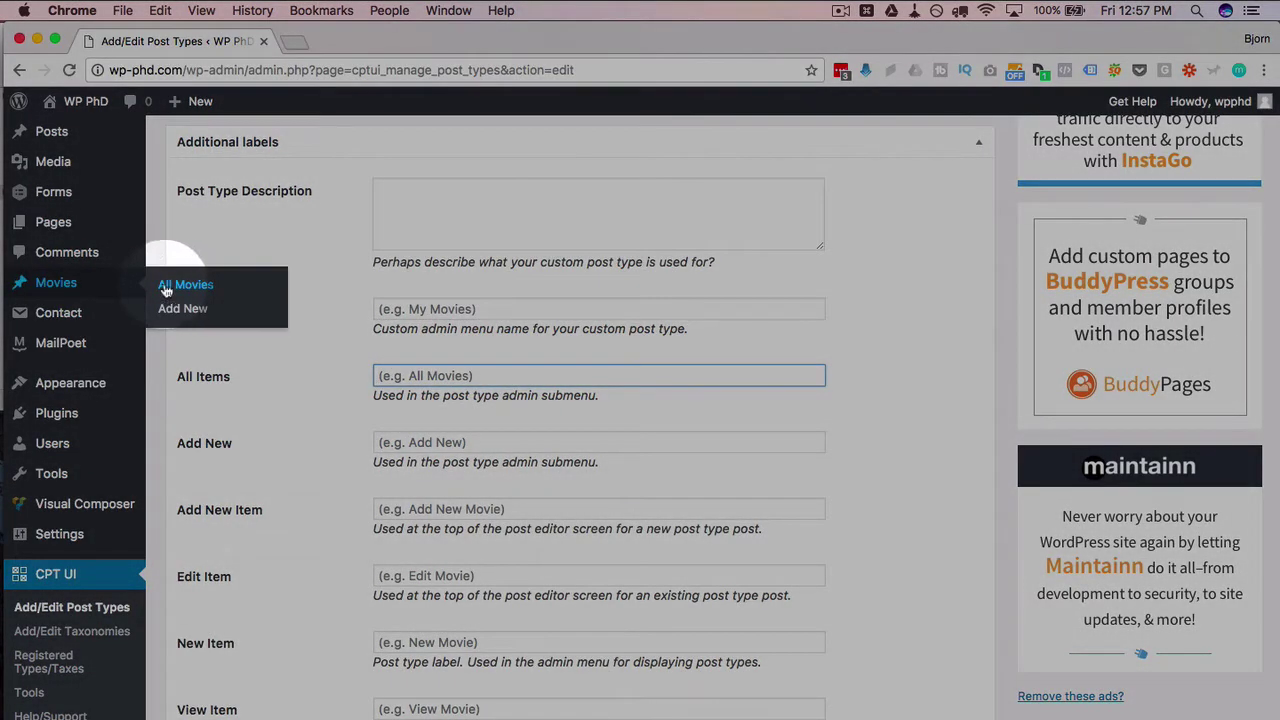
pyautogui.click(326, 434)
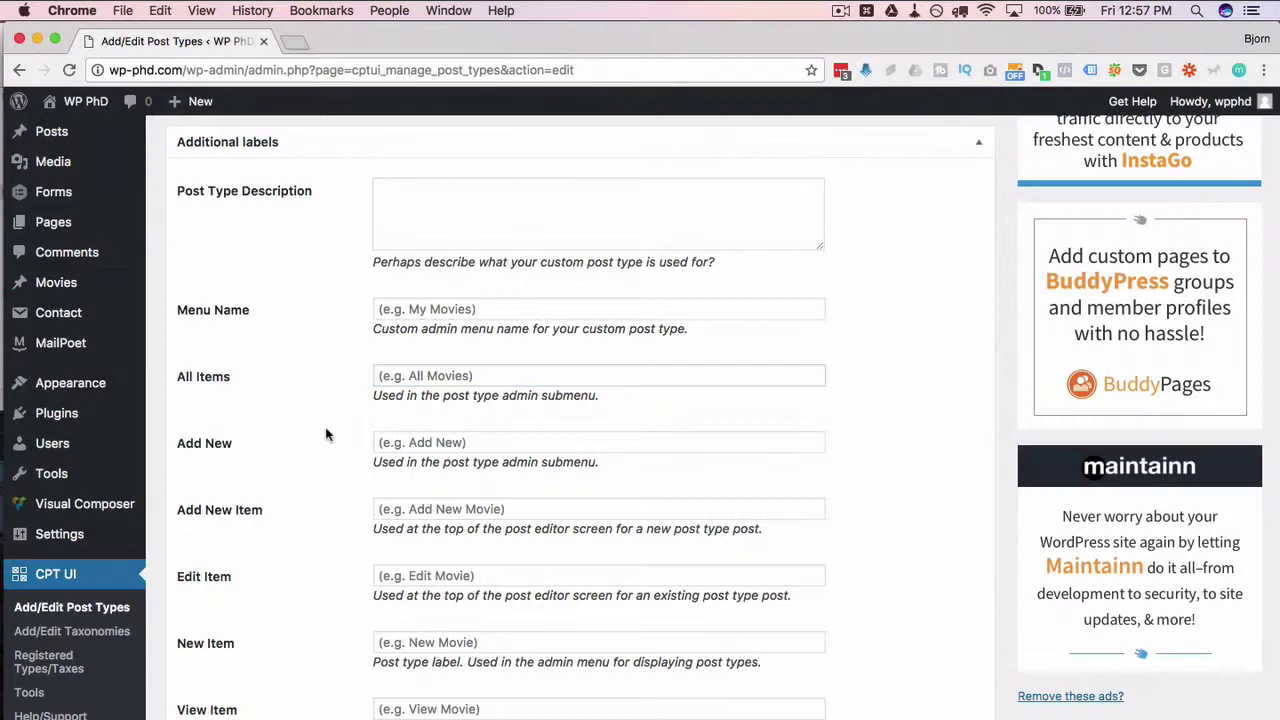
pyautogui.scroll(-1, 326, 434)
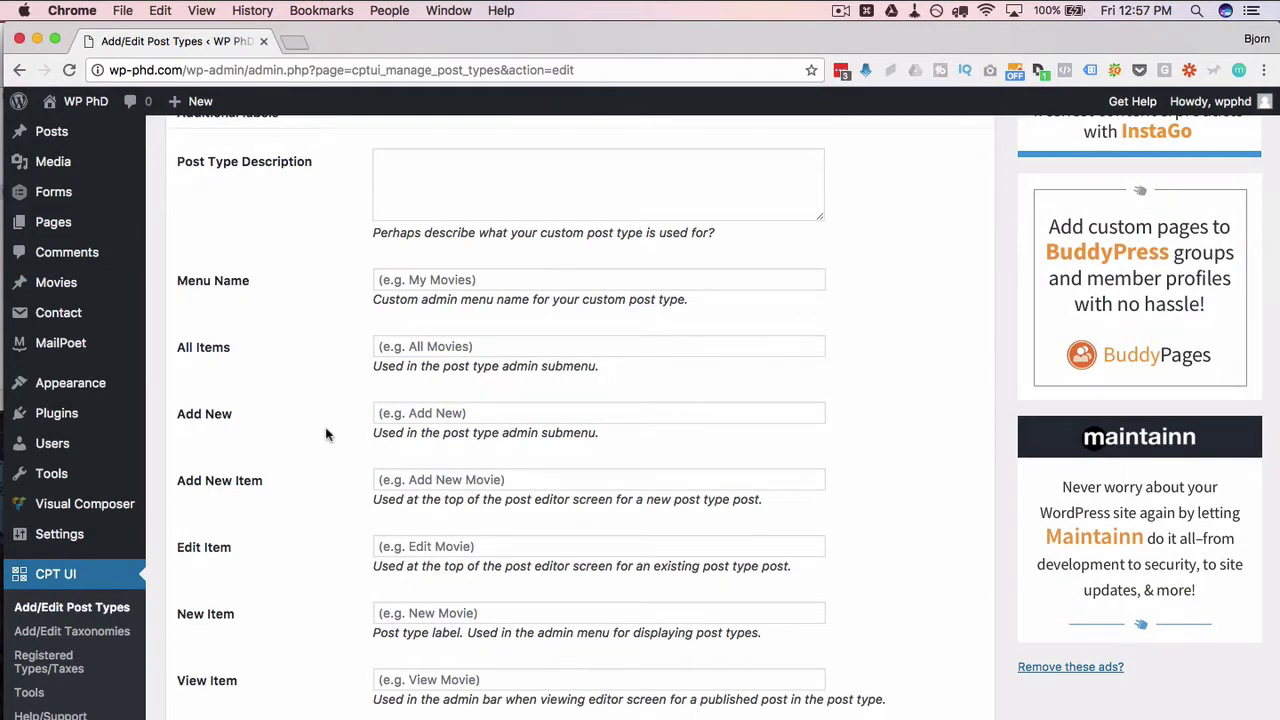
pyautogui.scroll(-2, 326, 434)
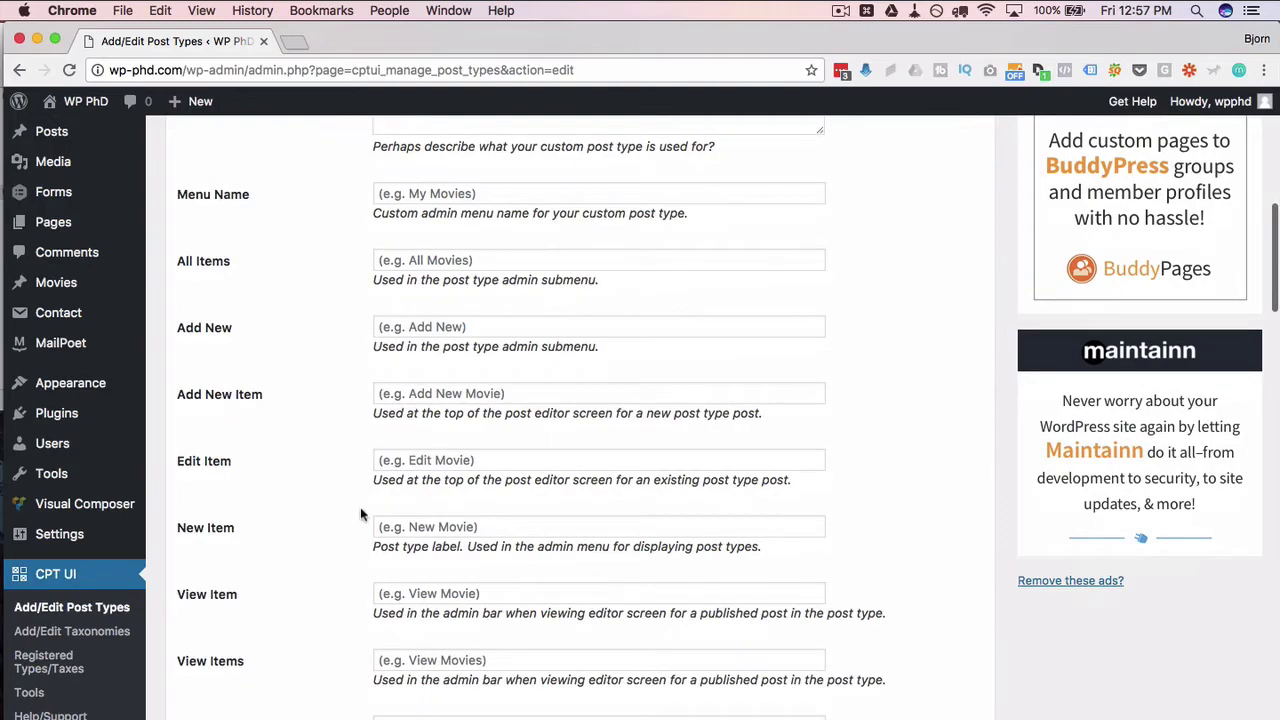
pyautogui.scroll(-10, 351, 526)
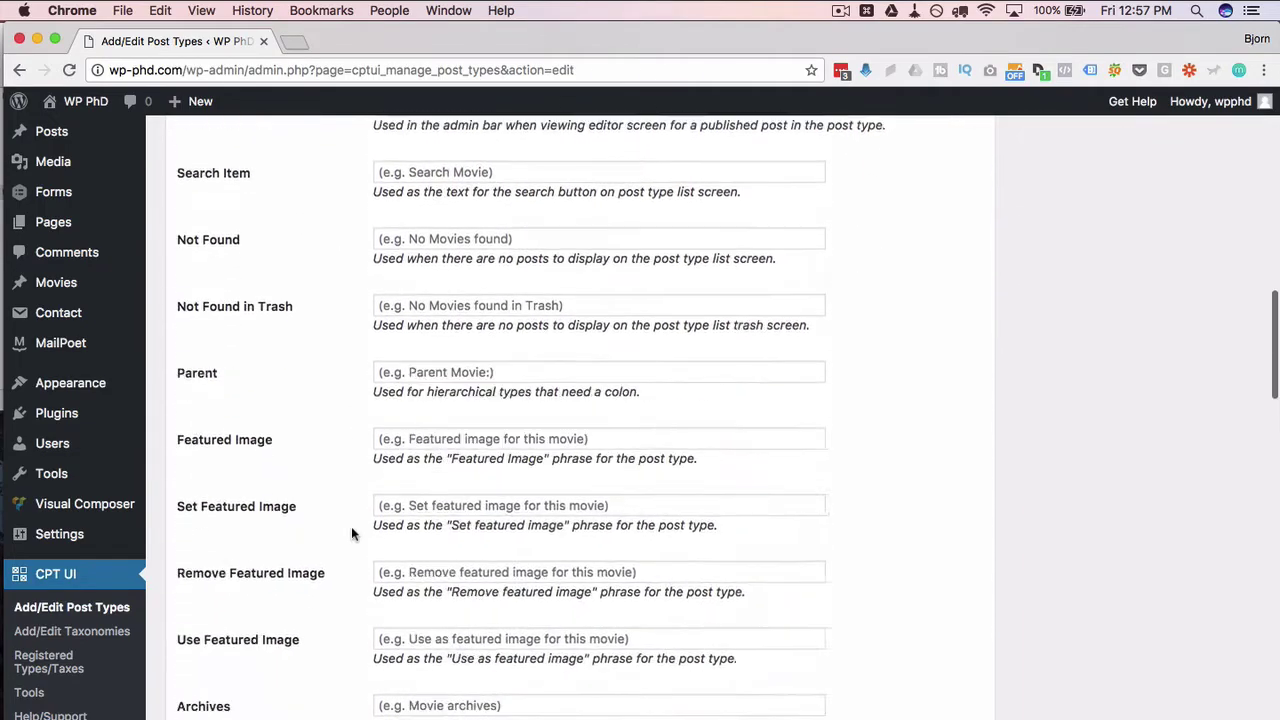
pyautogui.scroll(-10, 351, 526)
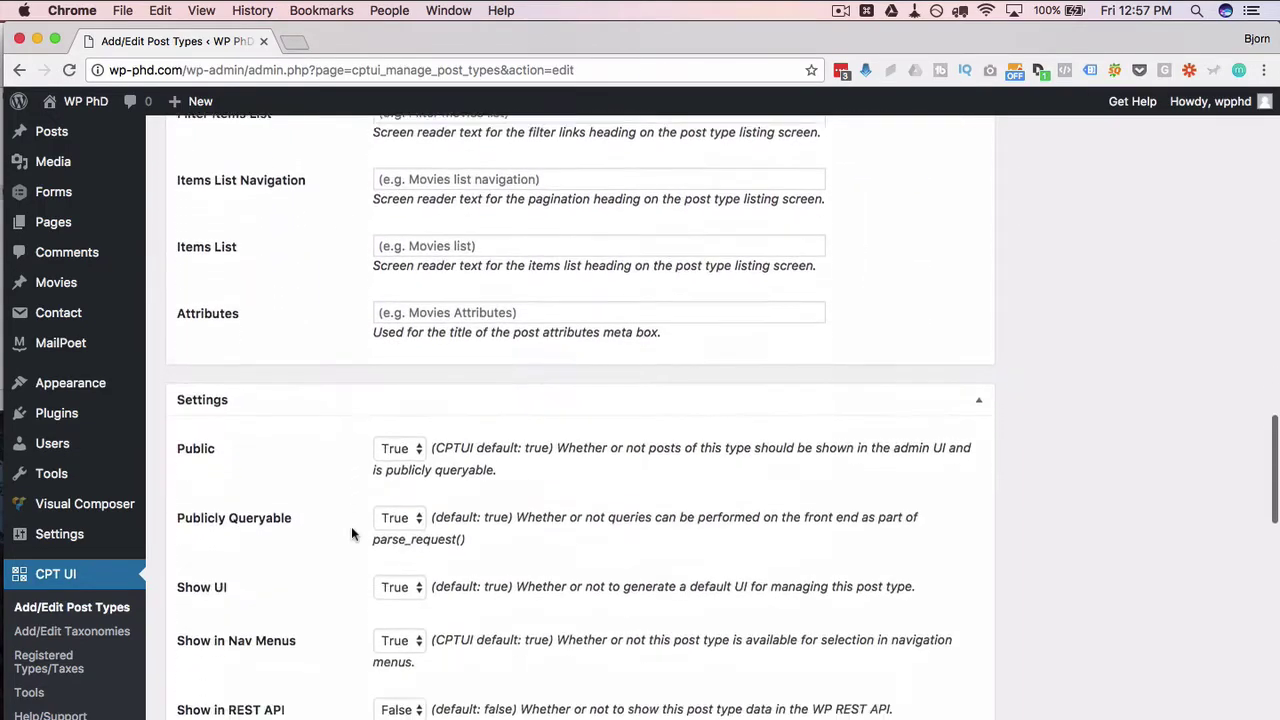
pyautogui.scroll(-2, 351, 531)
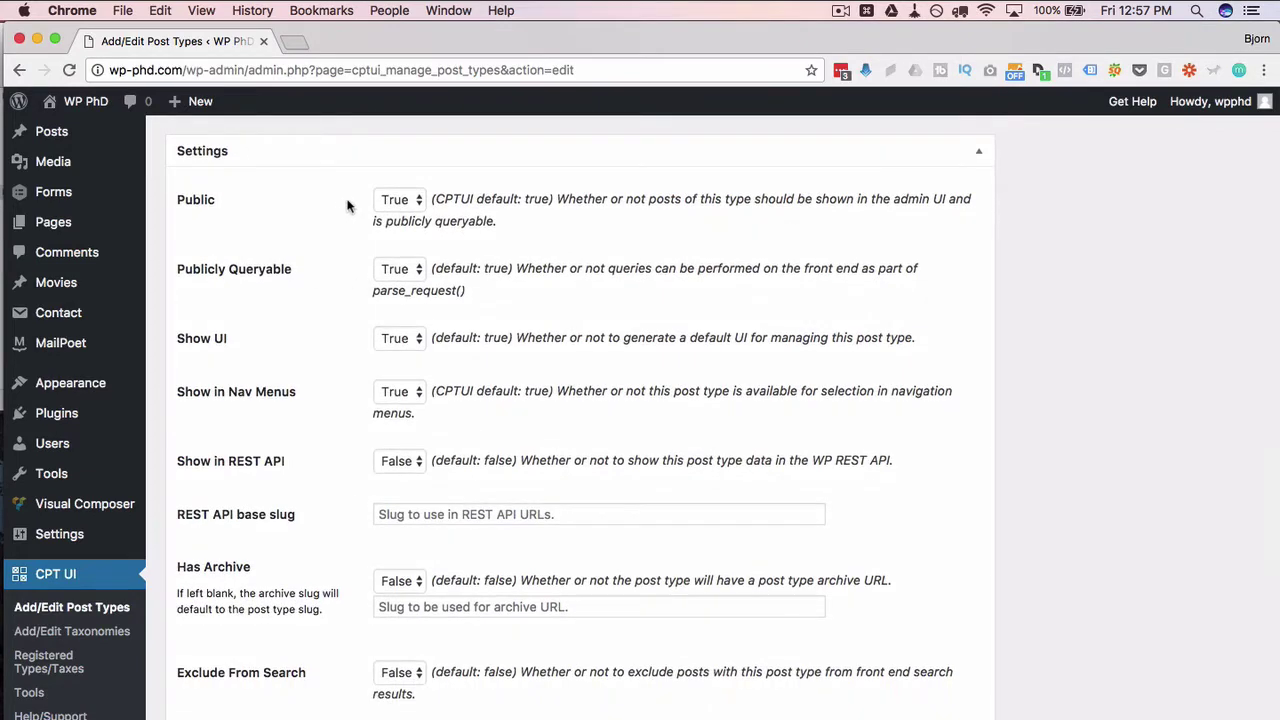
pyautogui.scroll(-3, 342, 351)
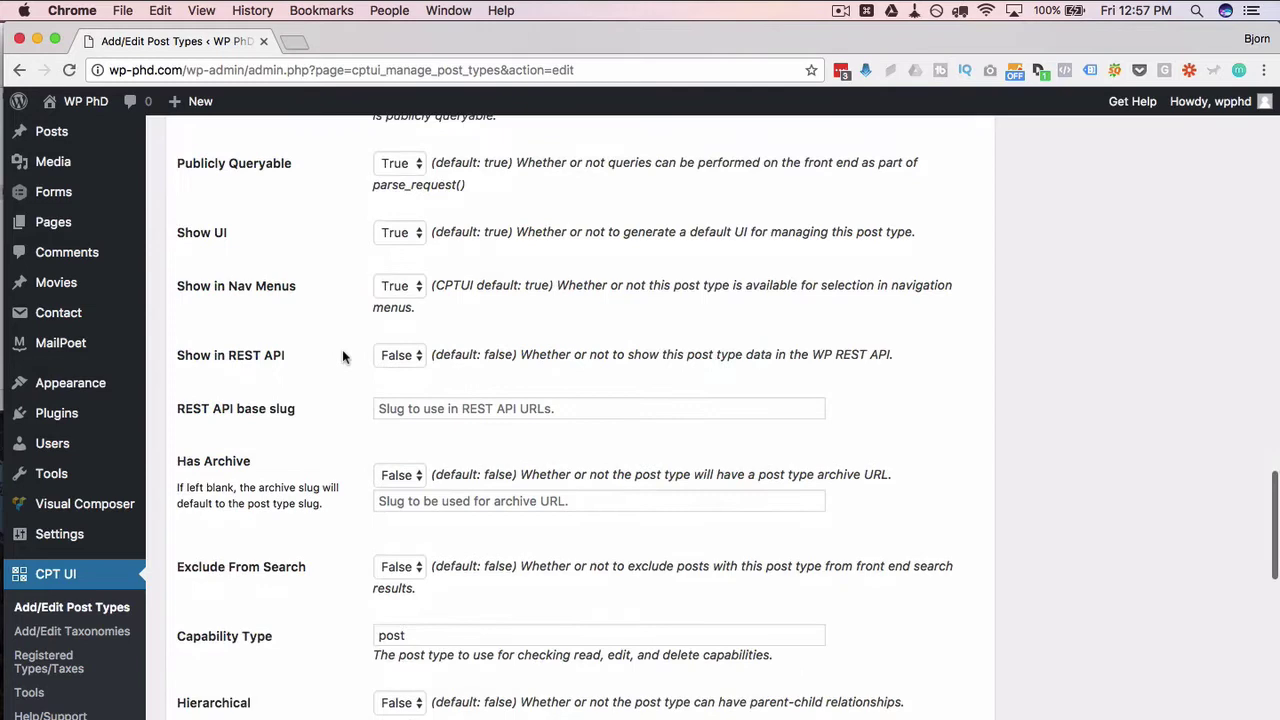
pyautogui.scroll(1, 342, 356)
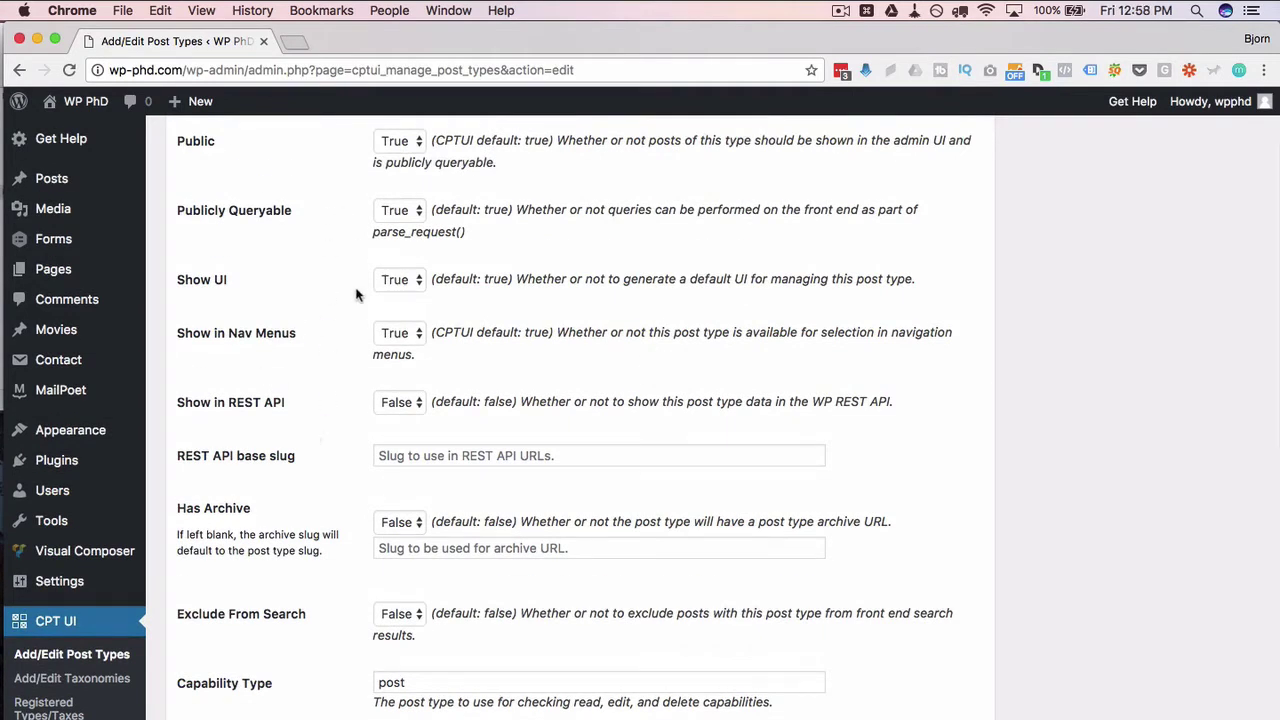
pyautogui.scroll(-12, 329, 505)
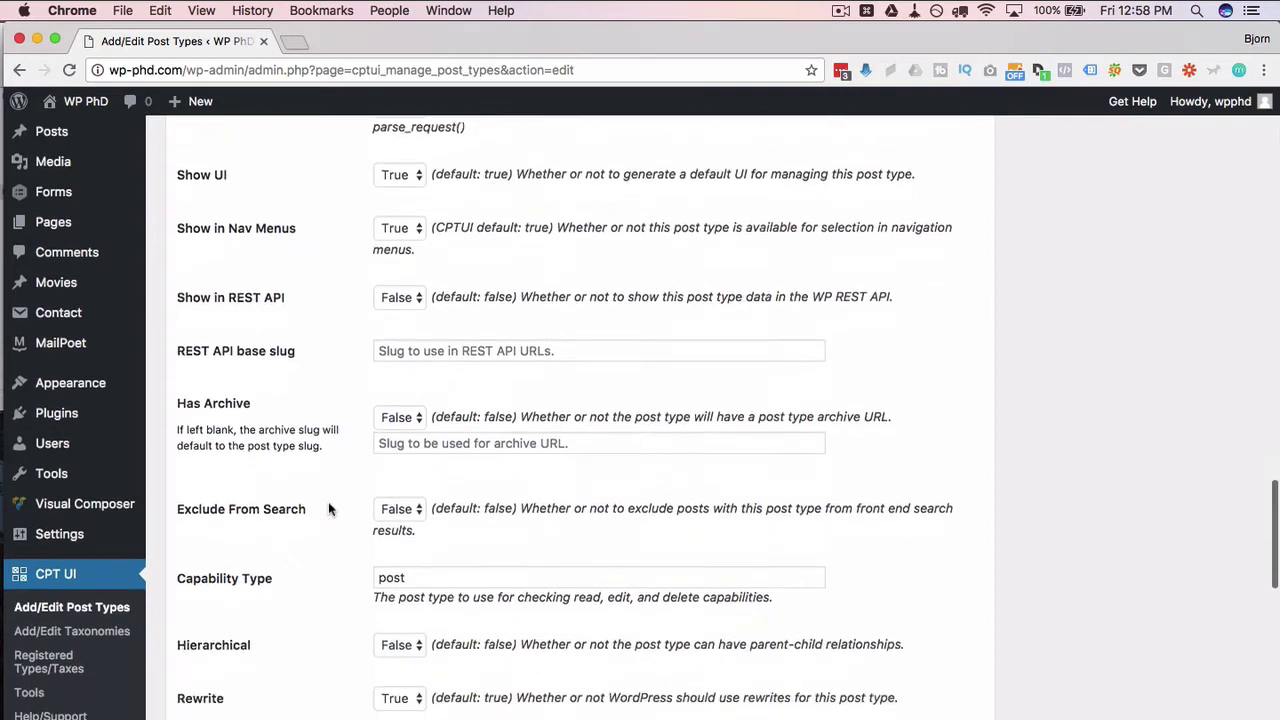
pyautogui.scroll(-15, 329, 508)
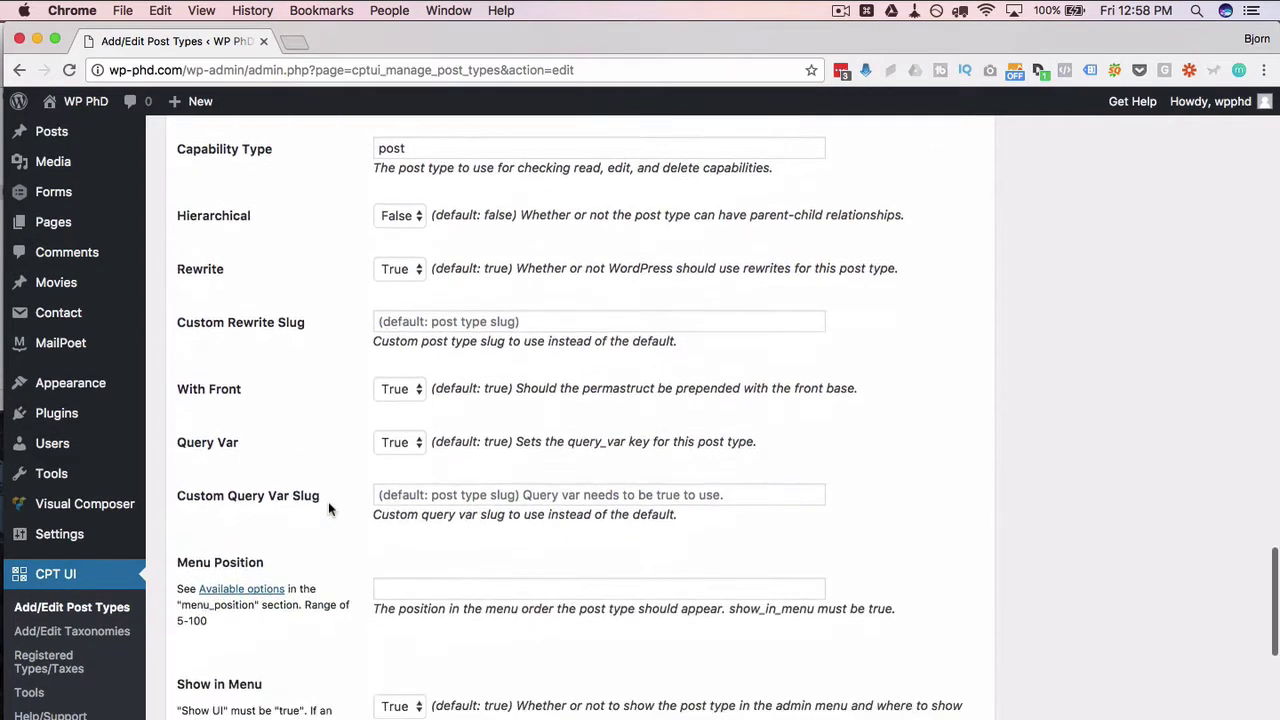
pyautogui.scroll(-8, 328, 505)
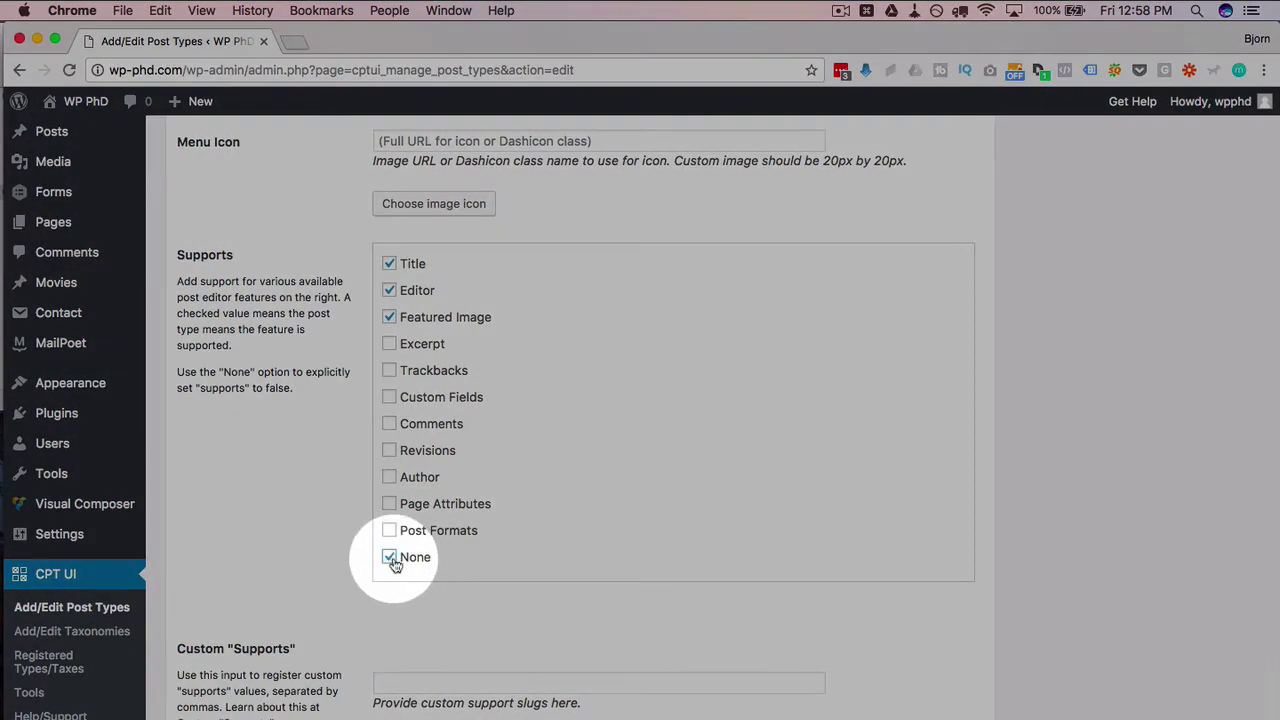
# - Untick 'None' under Supports for the Movies post type
pyautogui.click(390, 558)
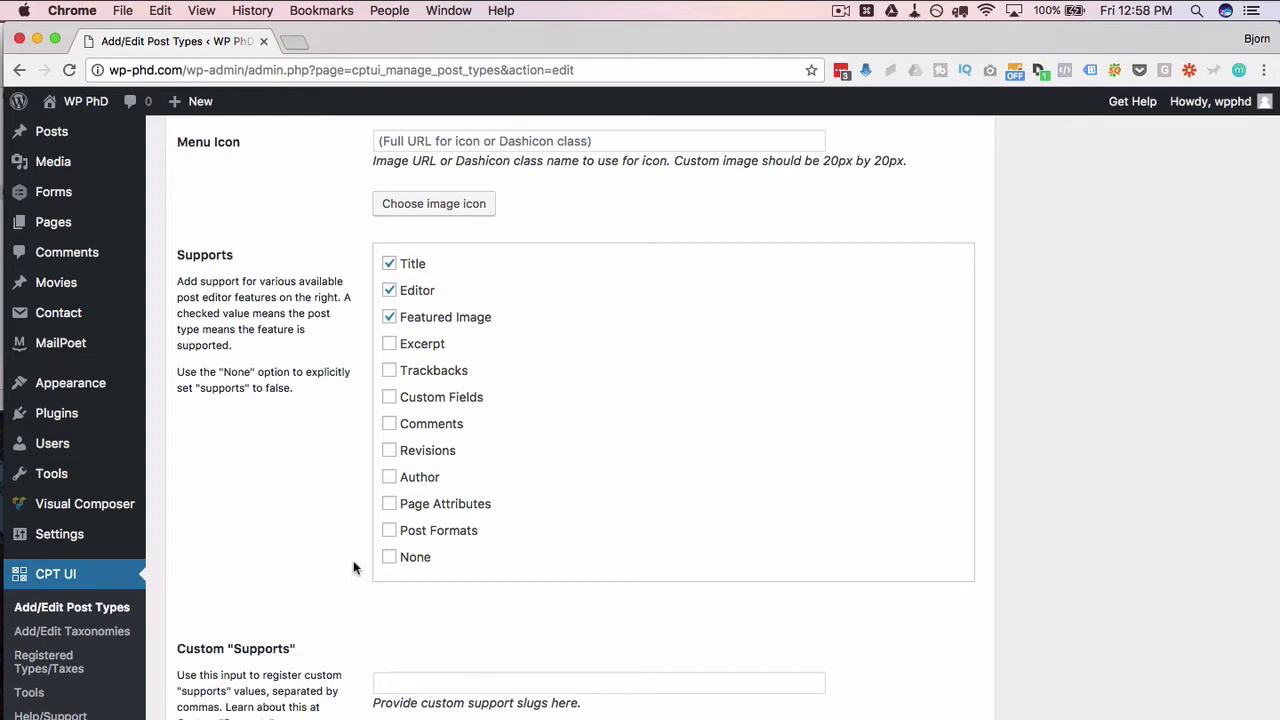
pyautogui.scroll(1, 335, 622)
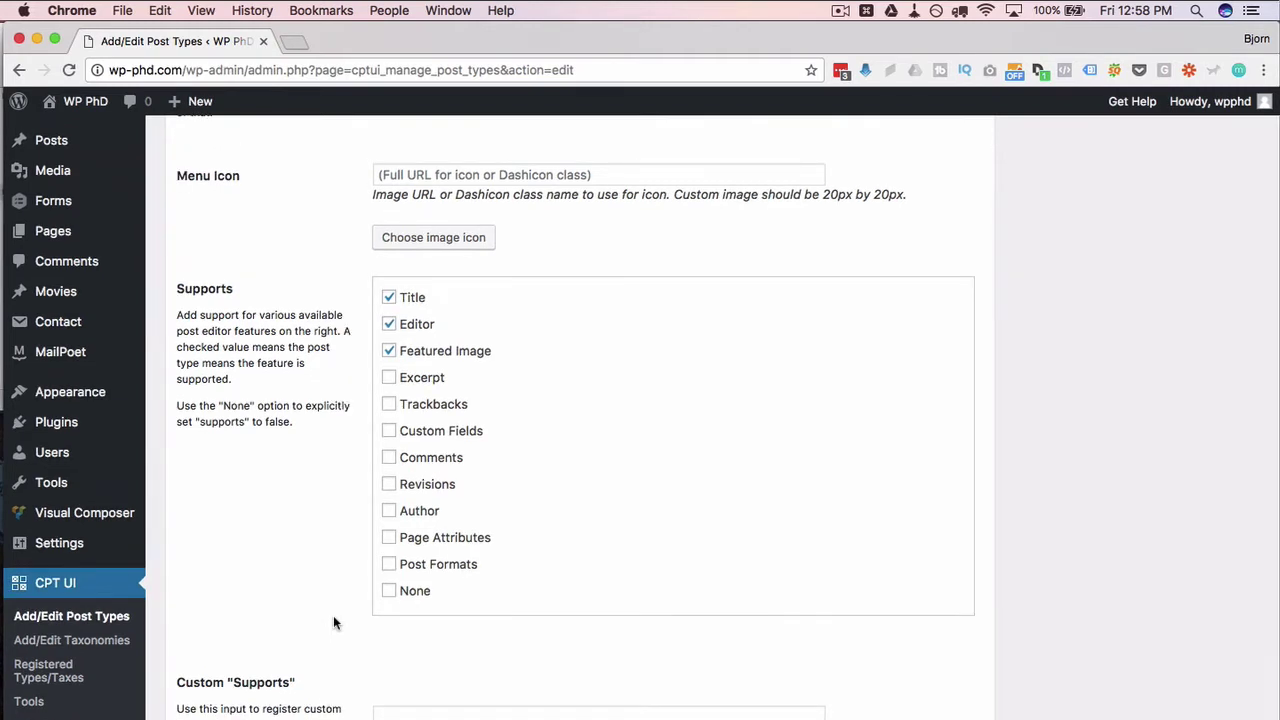
pyautogui.scroll(1, 333, 615)
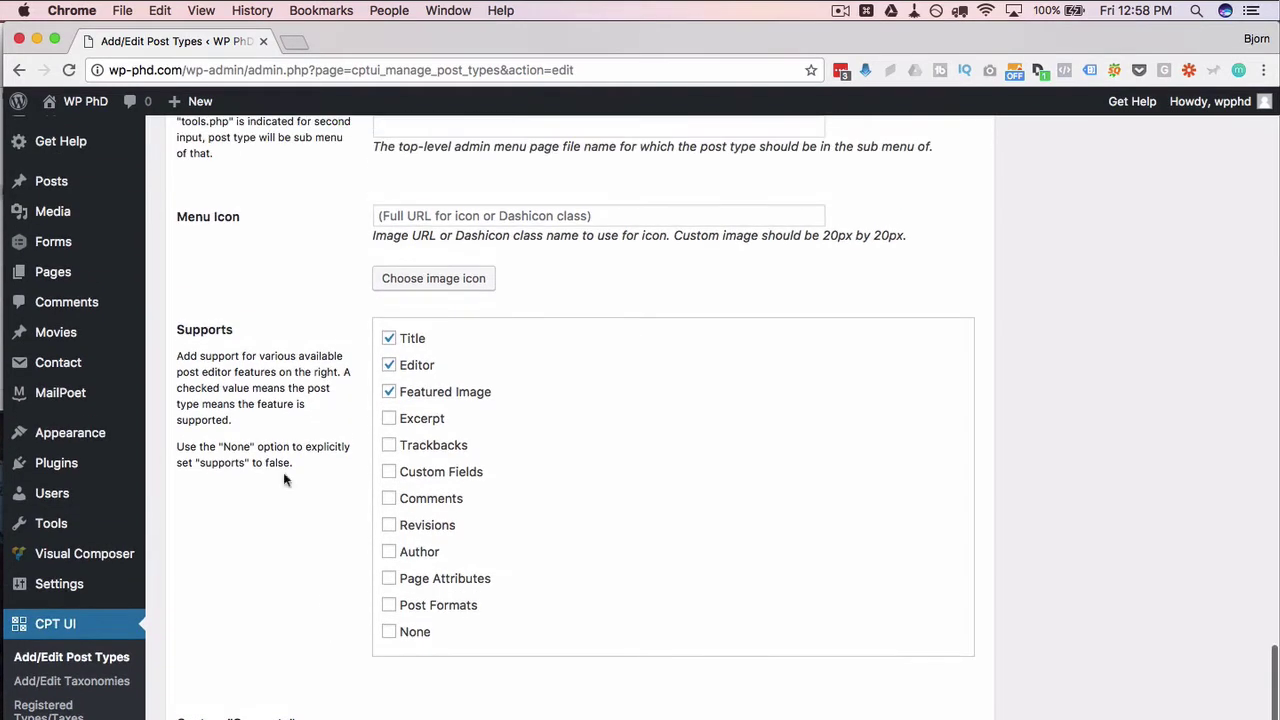
pyautogui.scroll(2, 239, 331)
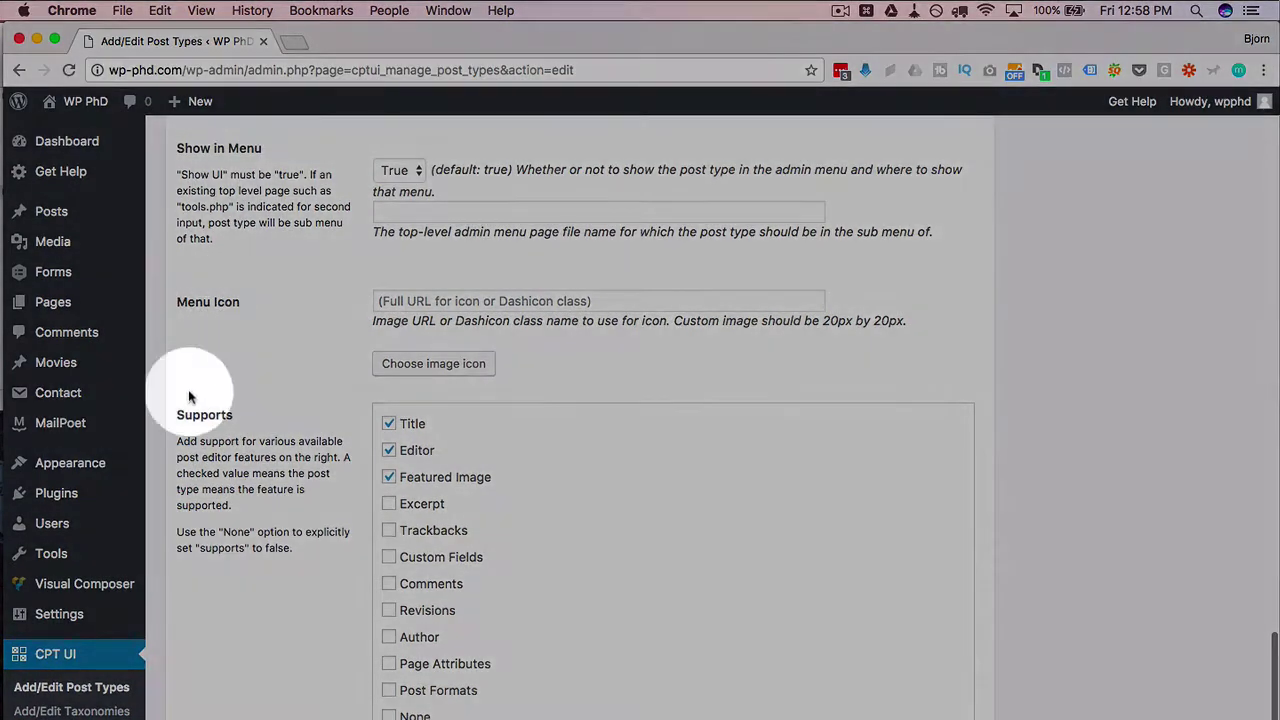
# - Read the Menu Icon help about Image URL or Dashicon class name, then select the Menu Icon field
pyautogui.moveTo(22, 366)
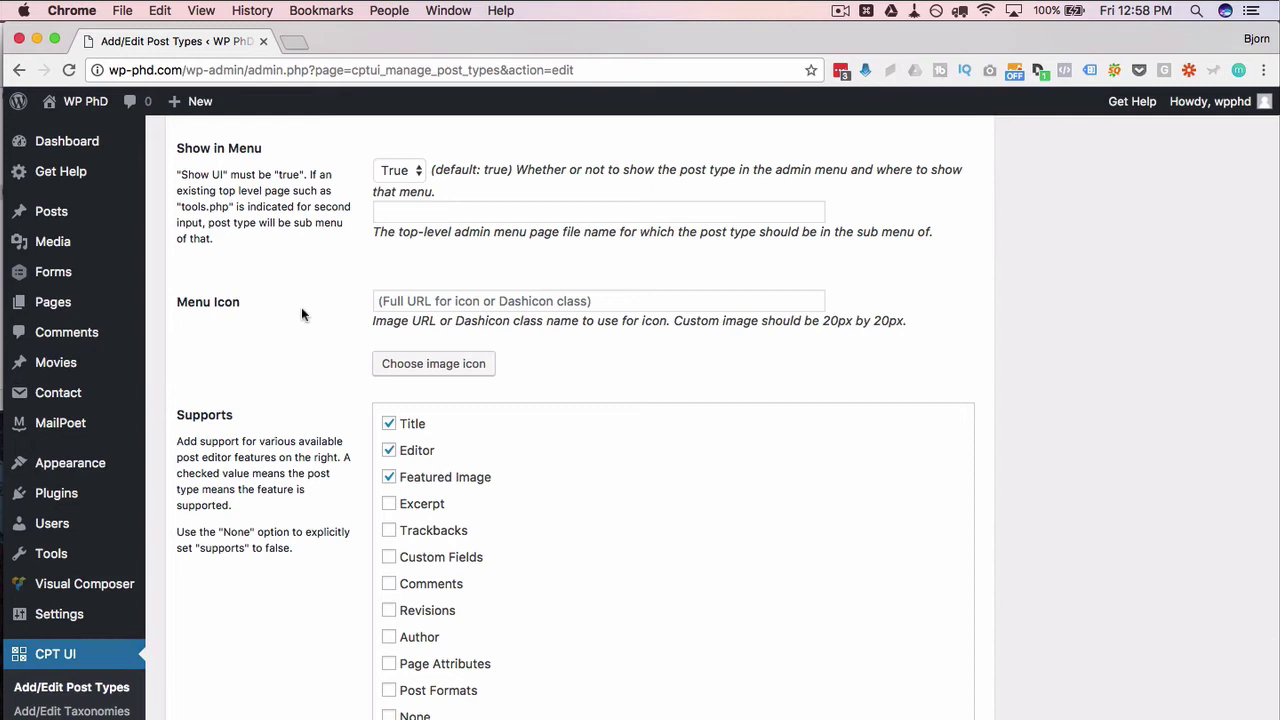
pyautogui.doubleClick(478, 320)
pyautogui.moveTo(478, 320); pyautogui.dragTo(558, 323)
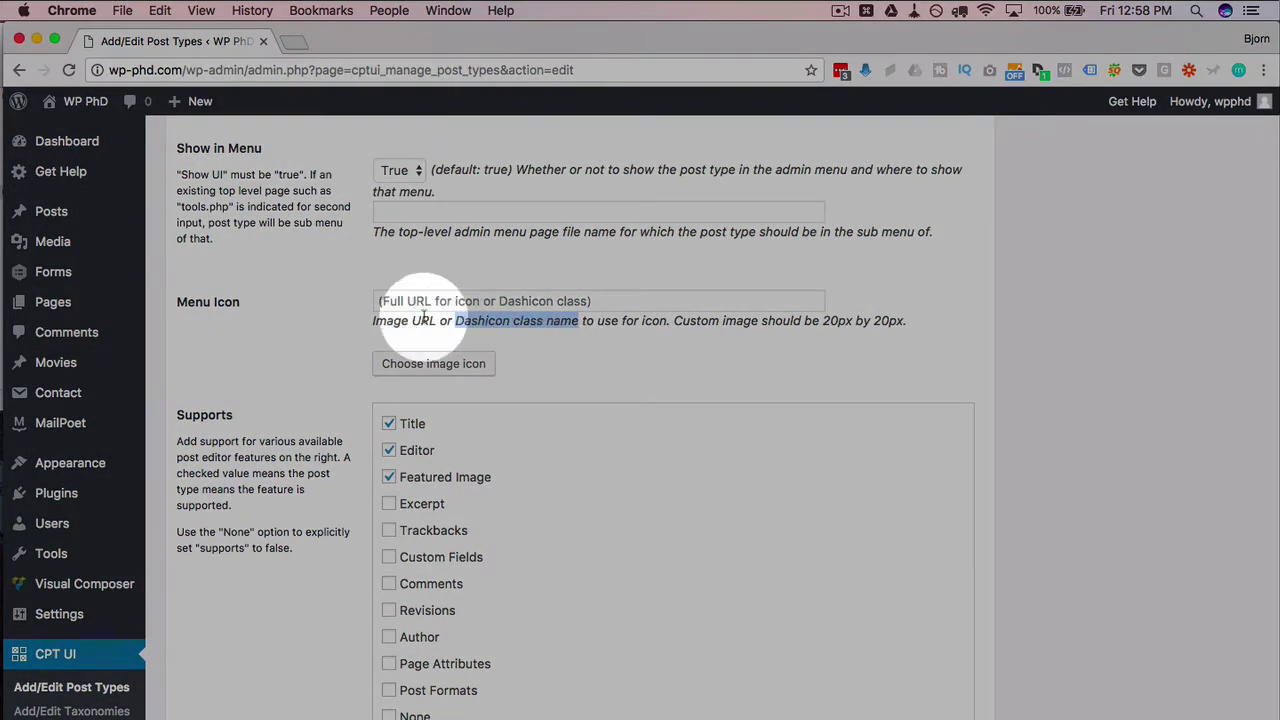
pyautogui.moveTo(376, 321); pyautogui.dragTo(425, 322)
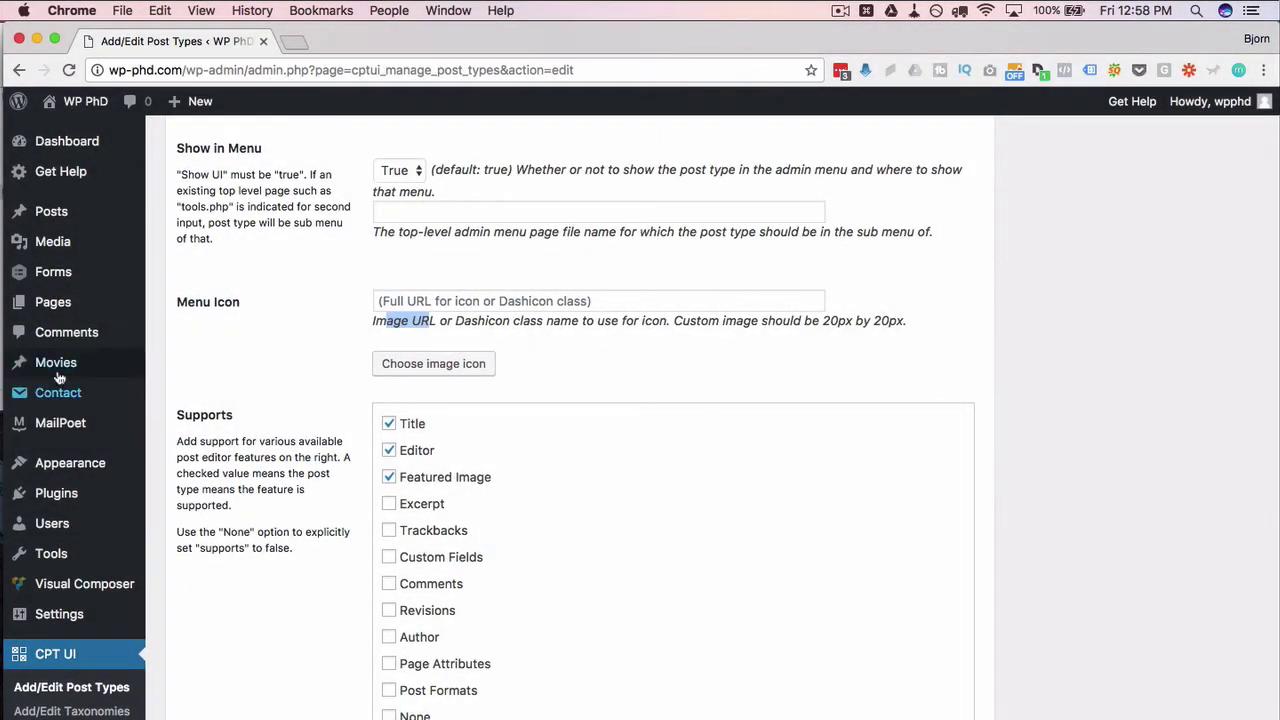
pyautogui.moveTo(30, 366)
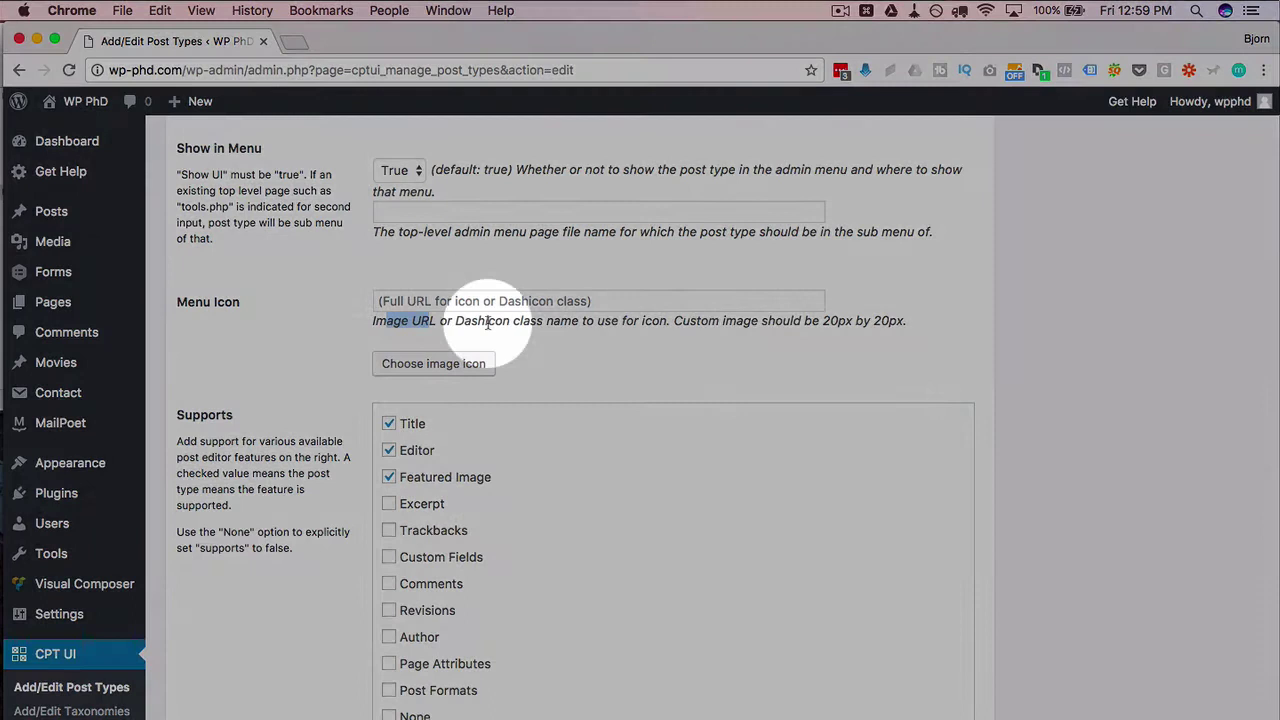
pyautogui.moveTo(455, 321); pyautogui.dragTo(556, 323)
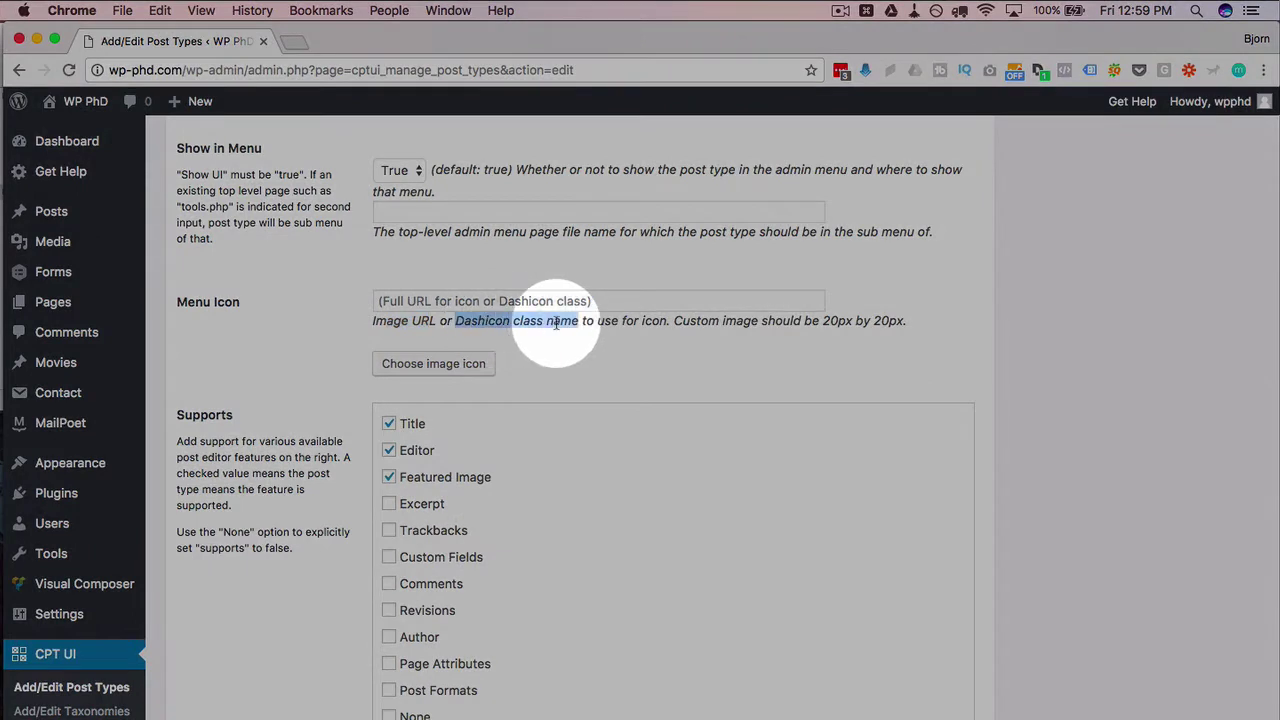
pyautogui.click(458, 301)
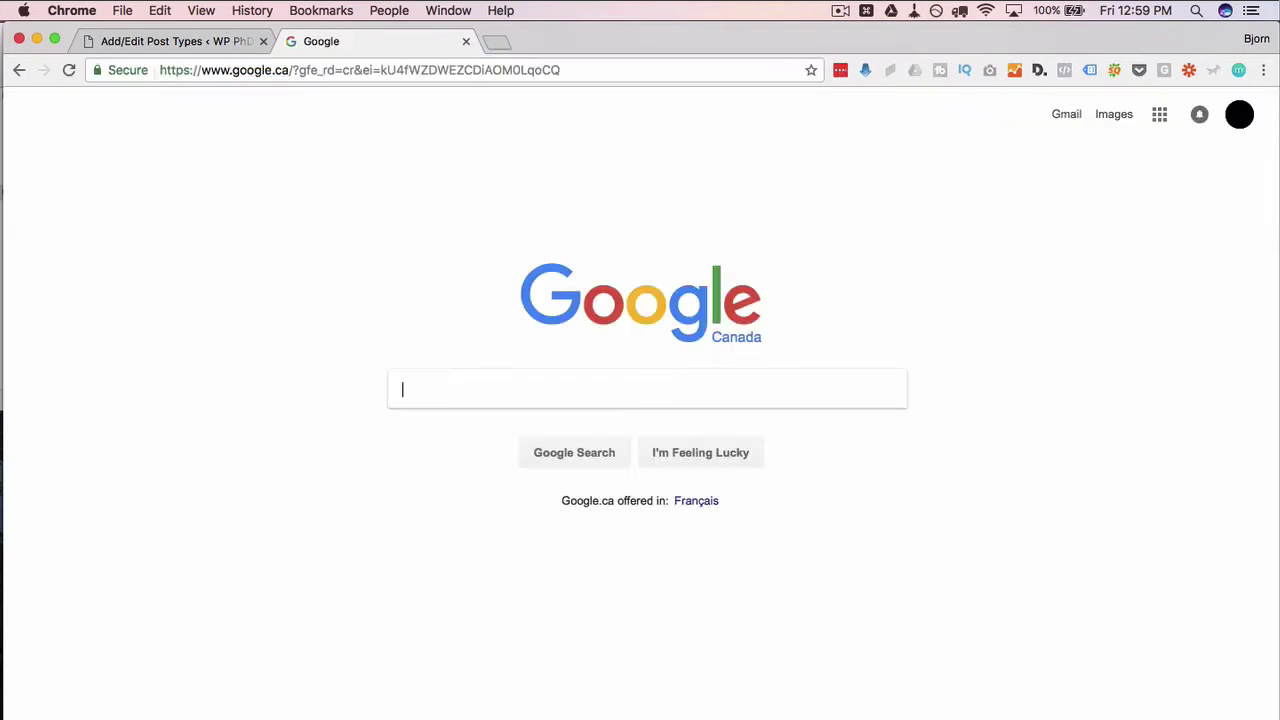
# - Google 'wordpress dash icons' and open the Dashicons page on WordPress Developer Resources
pyautogui.write('wordpress')
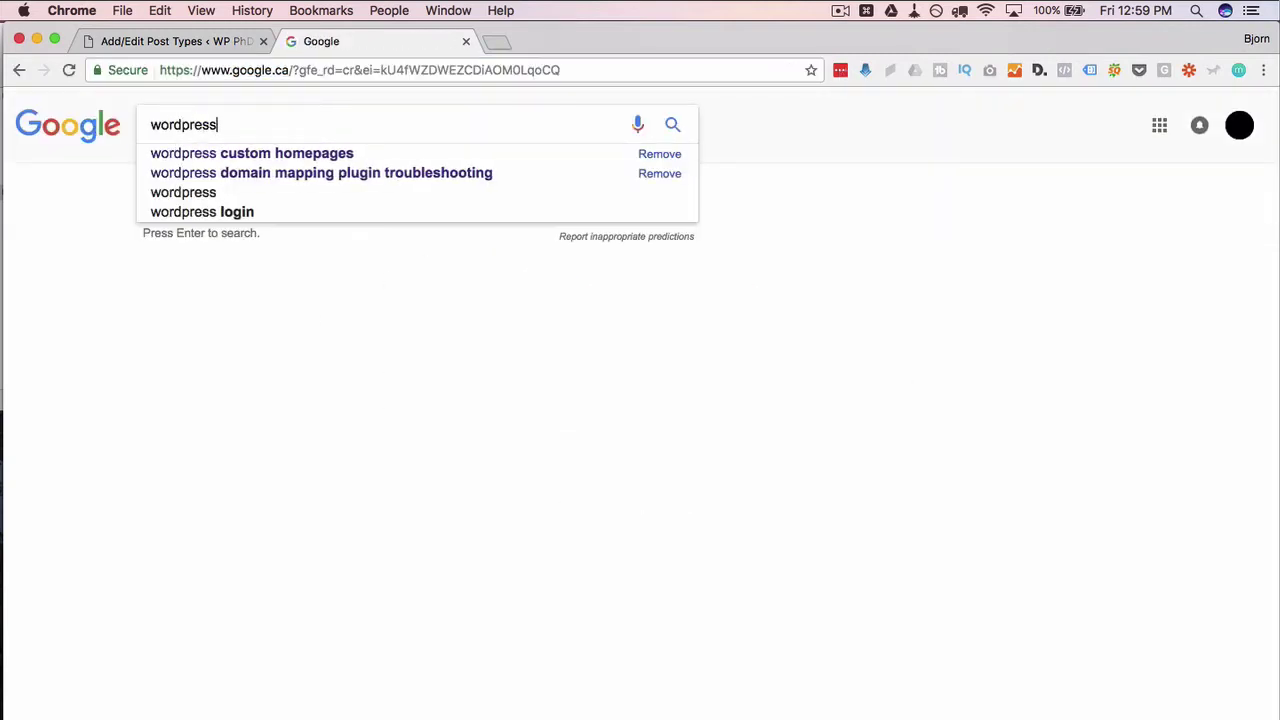
pyautogui.write(' dash icons')
pyautogui.press('Return')
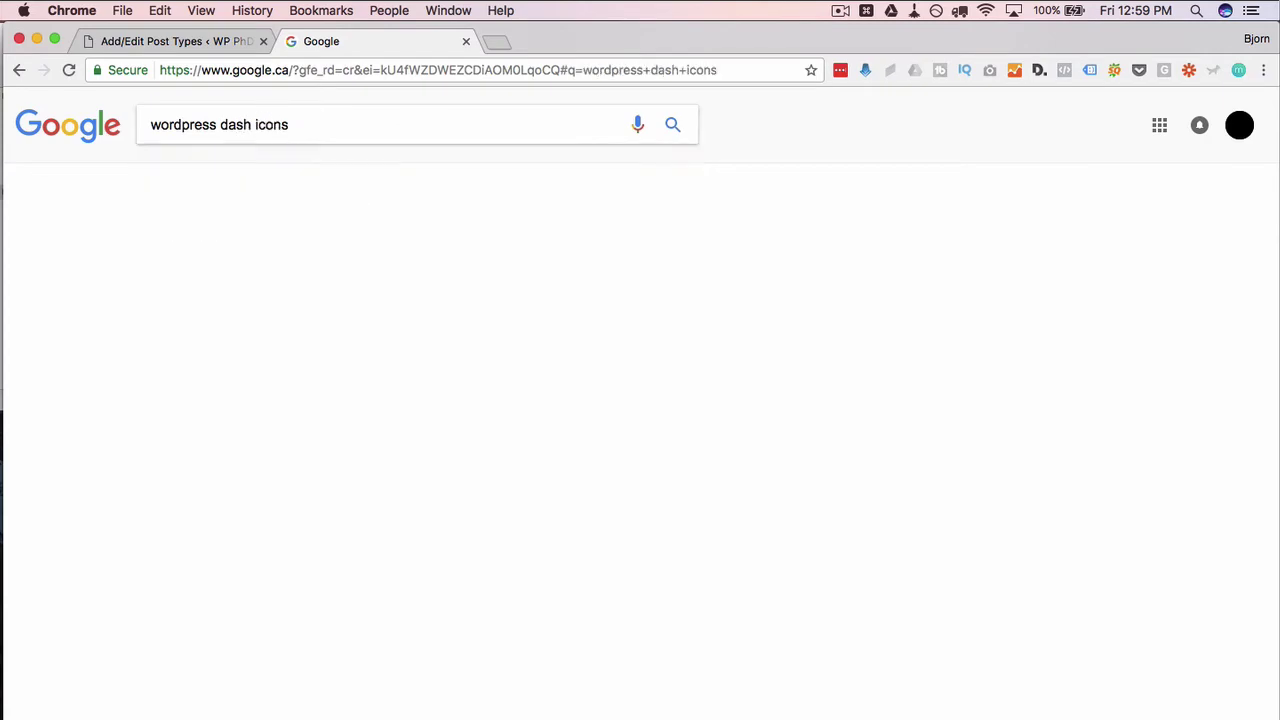
pyautogui.click(279, 258)
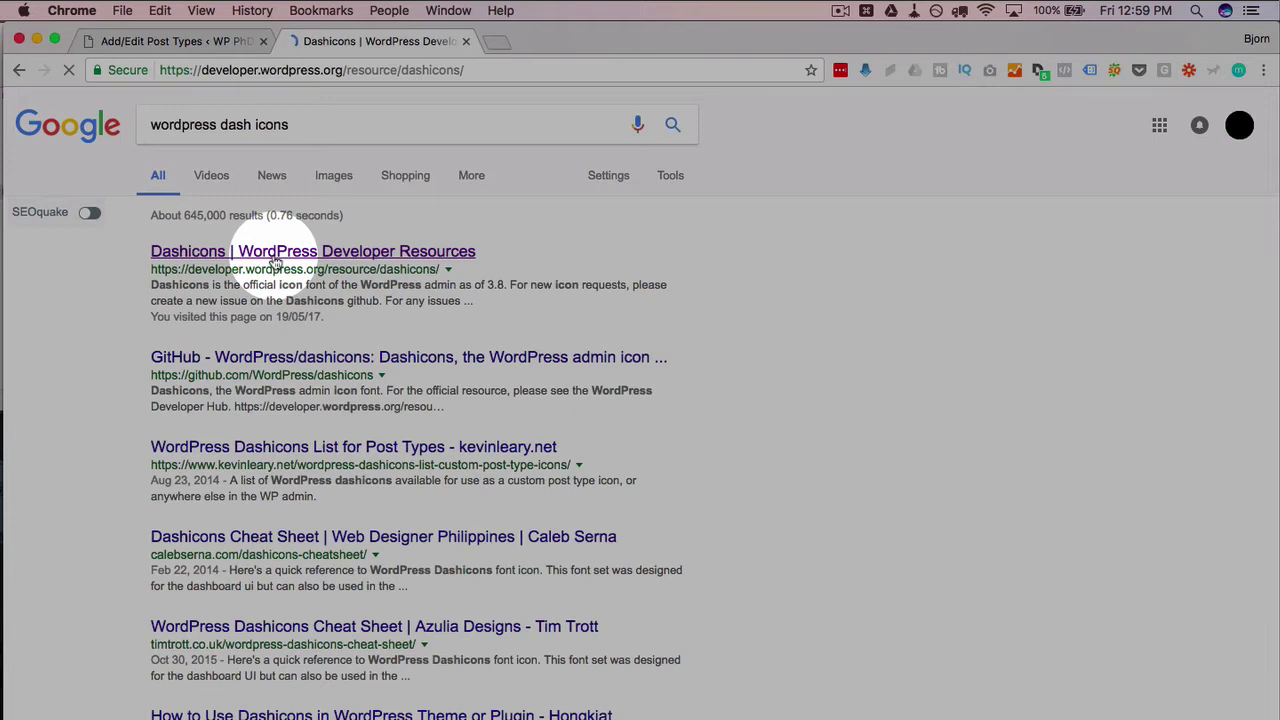
# - Find the media play icon in the Dashicons grid and copy 'dashicons-controls-play'
pyautogui.scroll(-5, 172, 513)
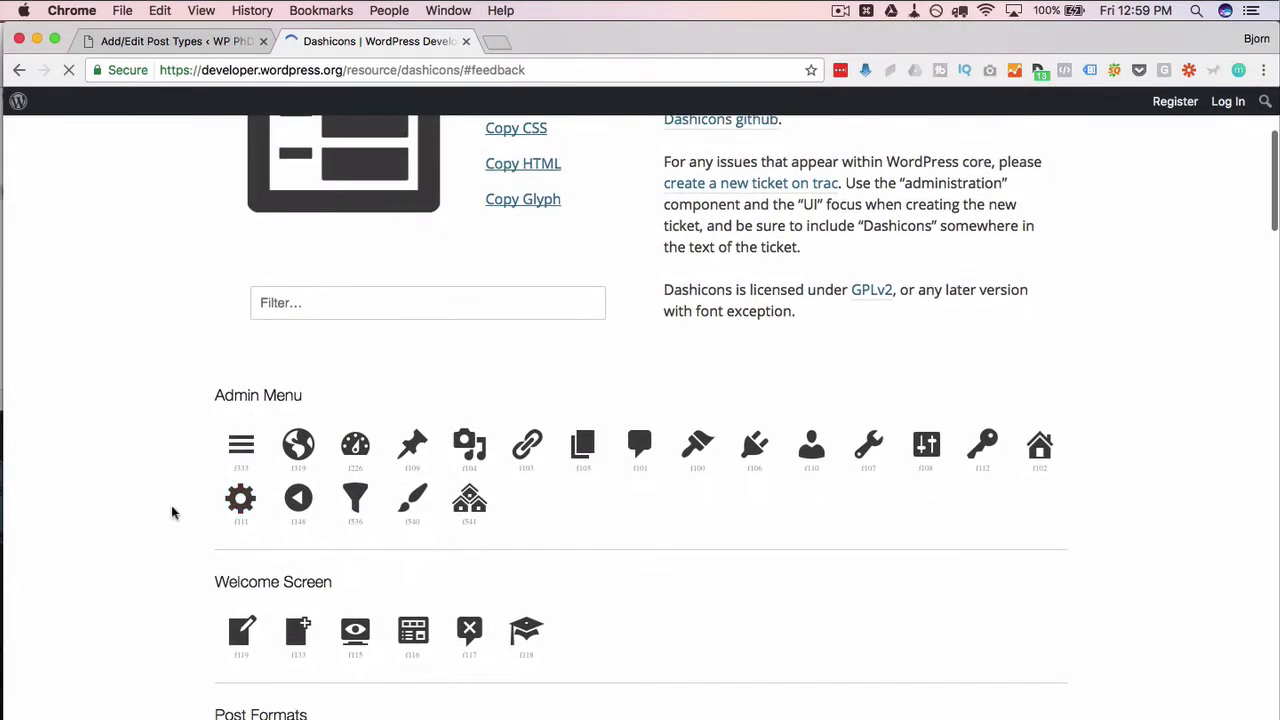
pyautogui.scroll(-3, 176, 500)
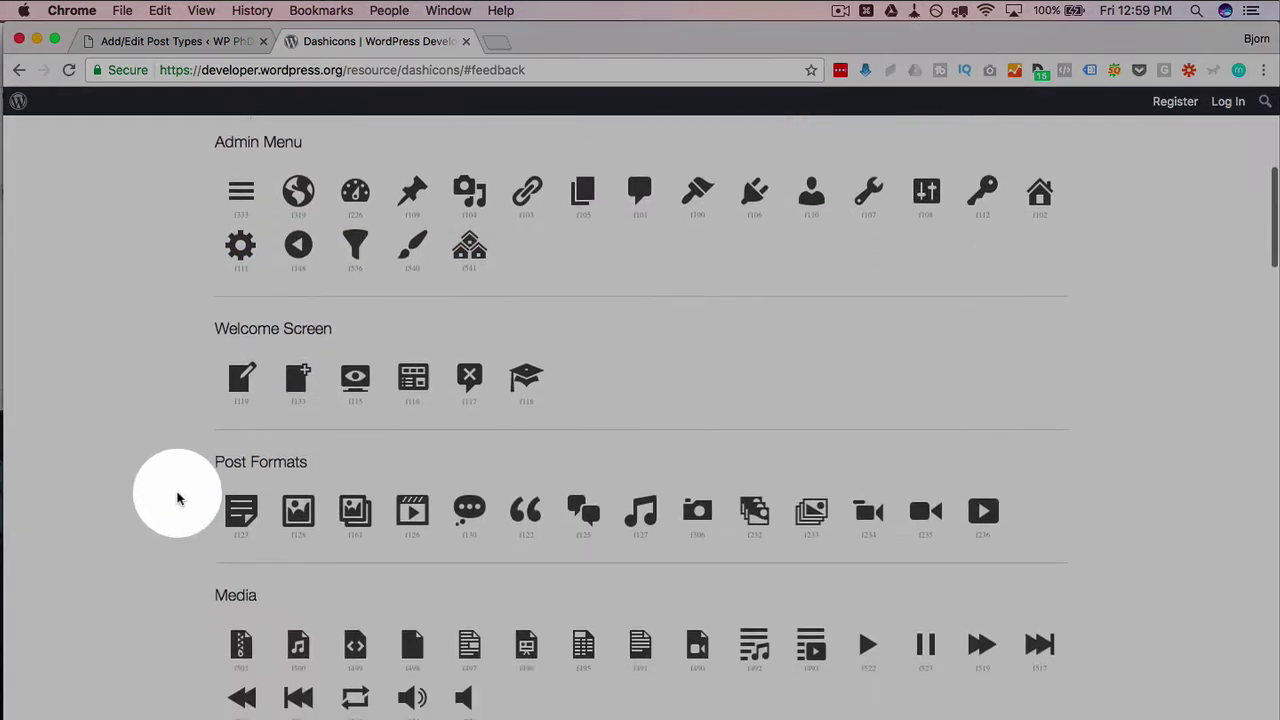
pyautogui.scroll(-3, 177, 498)
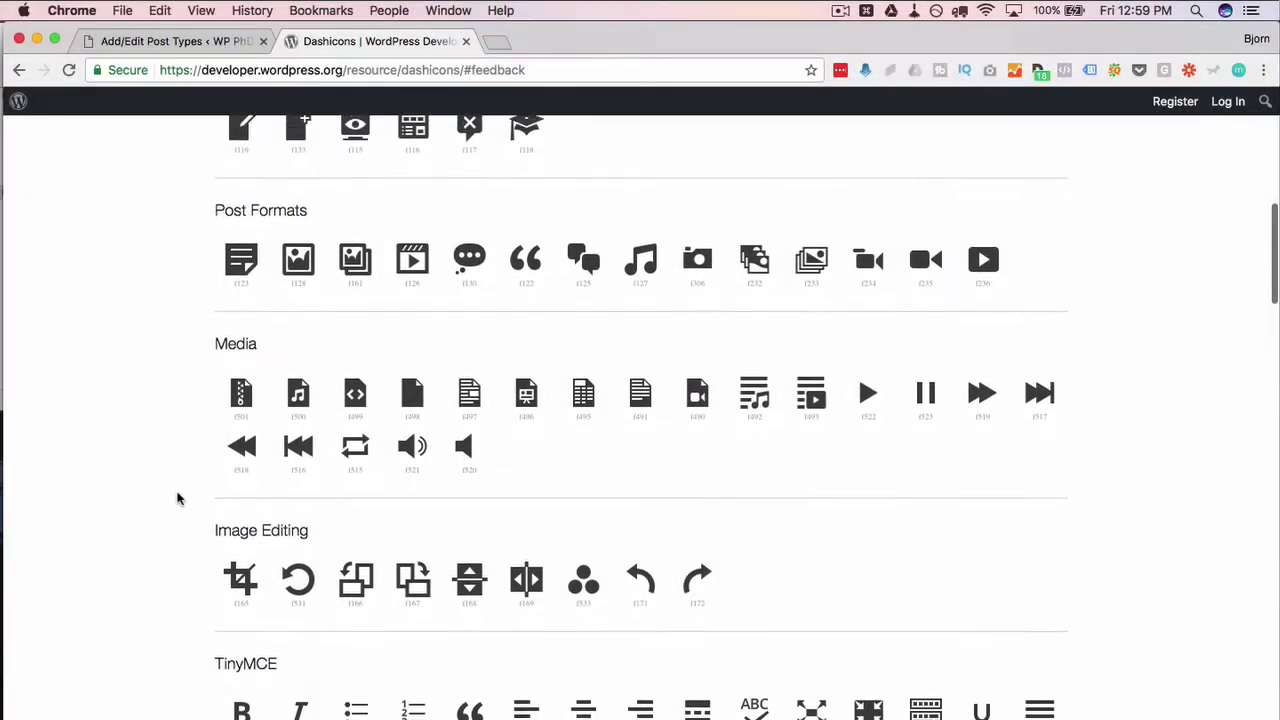
pyautogui.scroll(-1, 520, 430)
pyautogui.click(866, 360)
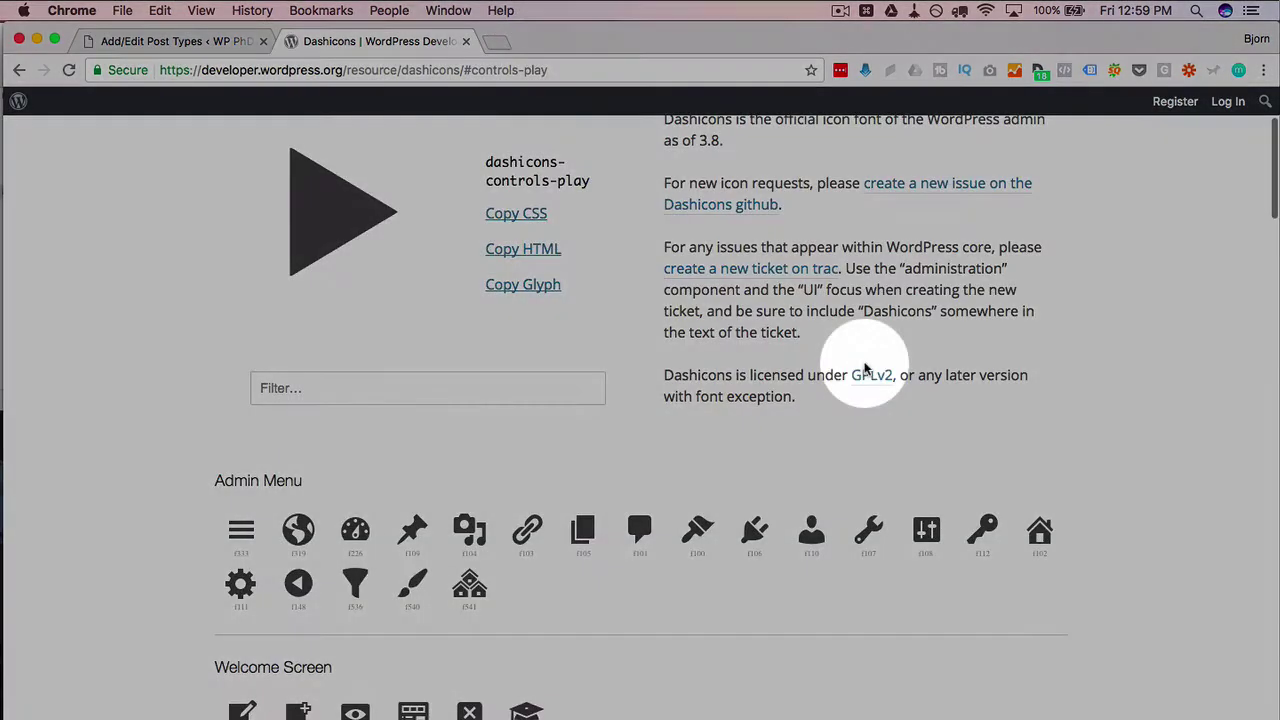
pyautogui.scroll(1, 603, 320)
pyautogui.moveTo(484, 231); pyautogui.dragTo(608, 250)
pyautogui.rightClick(531, 253)
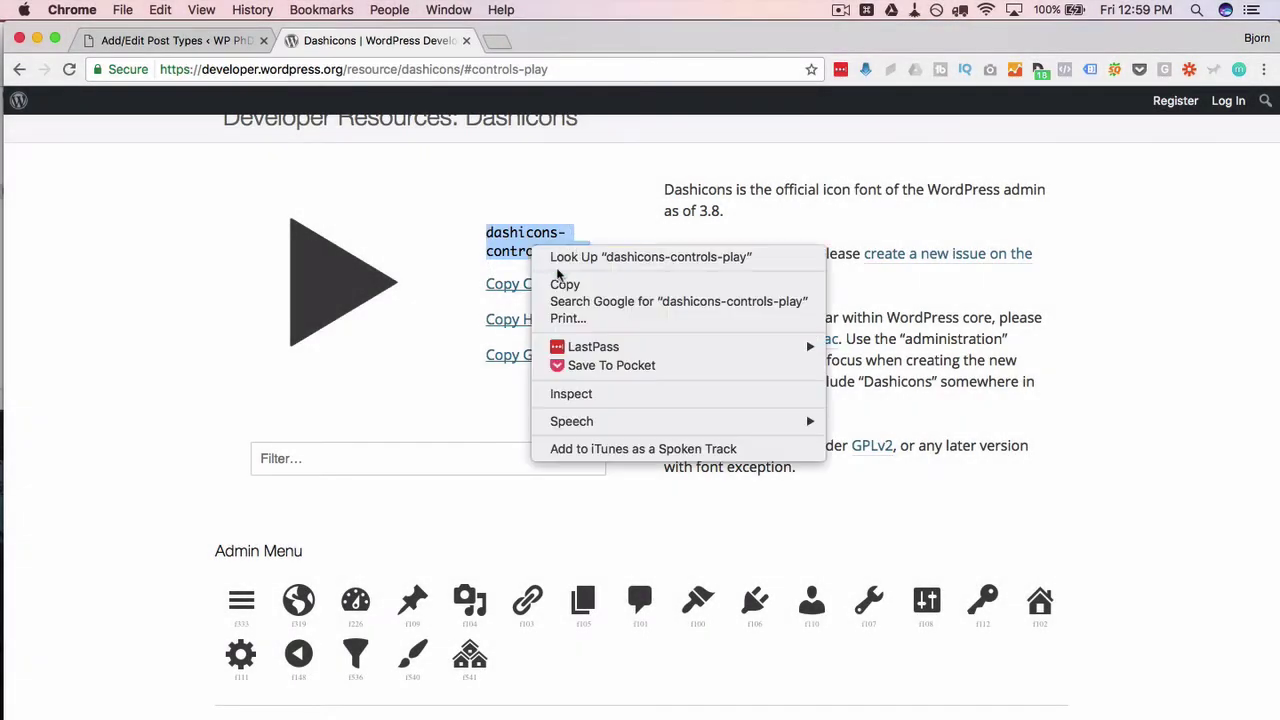
pyautogui.click(562, 284)
# - Paste 'dashicons-controls-play' as the Movies post type's Menu Icon
pyautogui.click(178, 40)
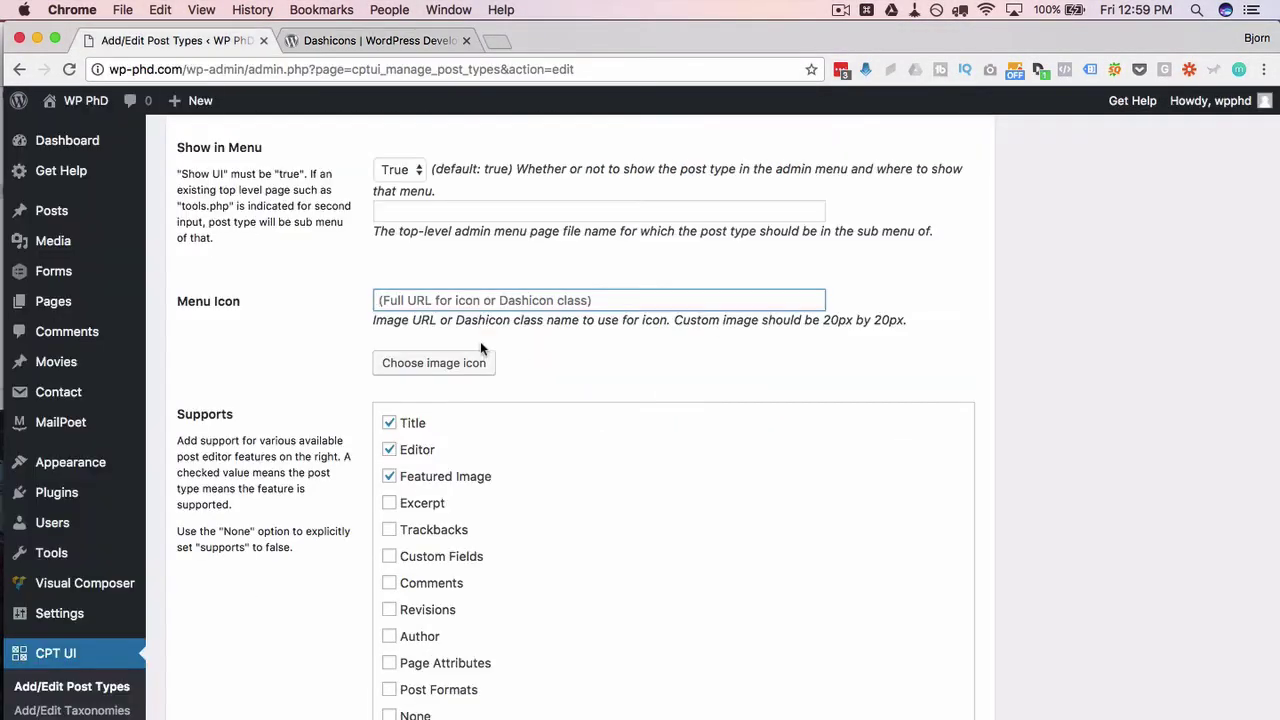
pyautogui.click(447, 301)
pyautogui.rightClick(447, 301)
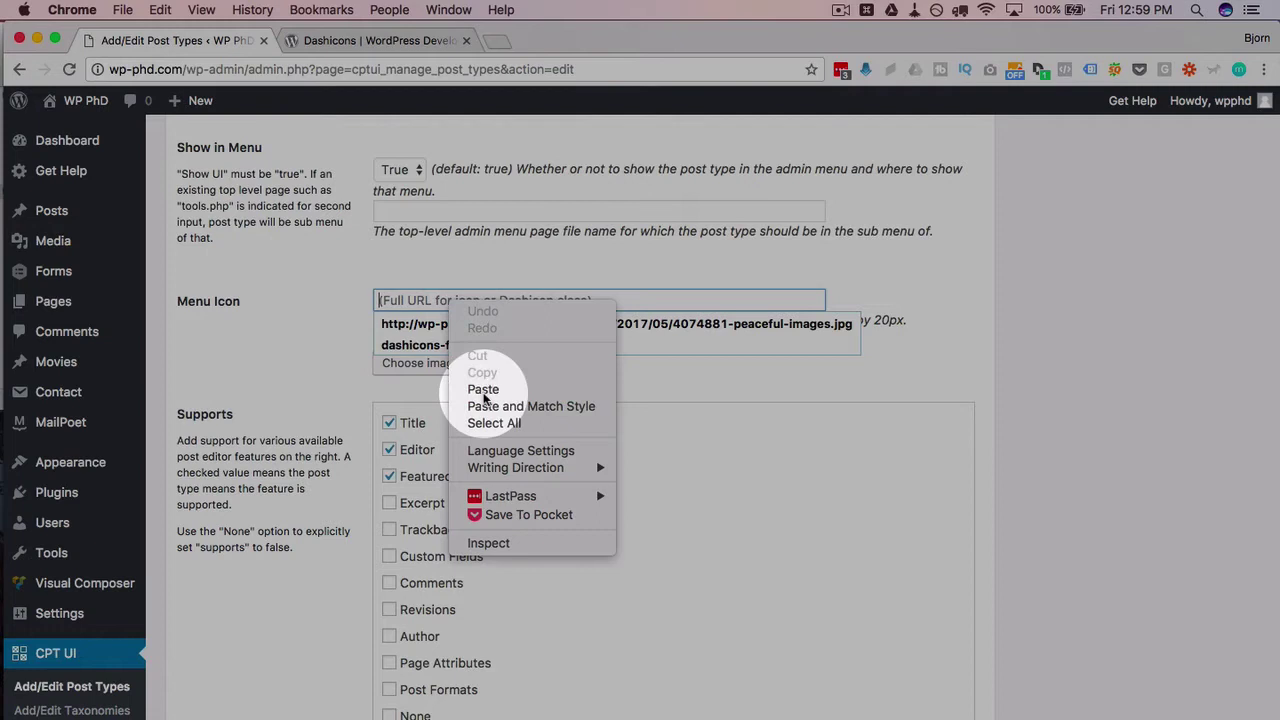
pyautogui.click(483, 390)
# - Enable Excerpt, Trackbacks, Custom Fields, Comments, Revisions, Author, Page Attributes and Post Formats supports, then save
pyautogui.scroll(-3, 311, 335)
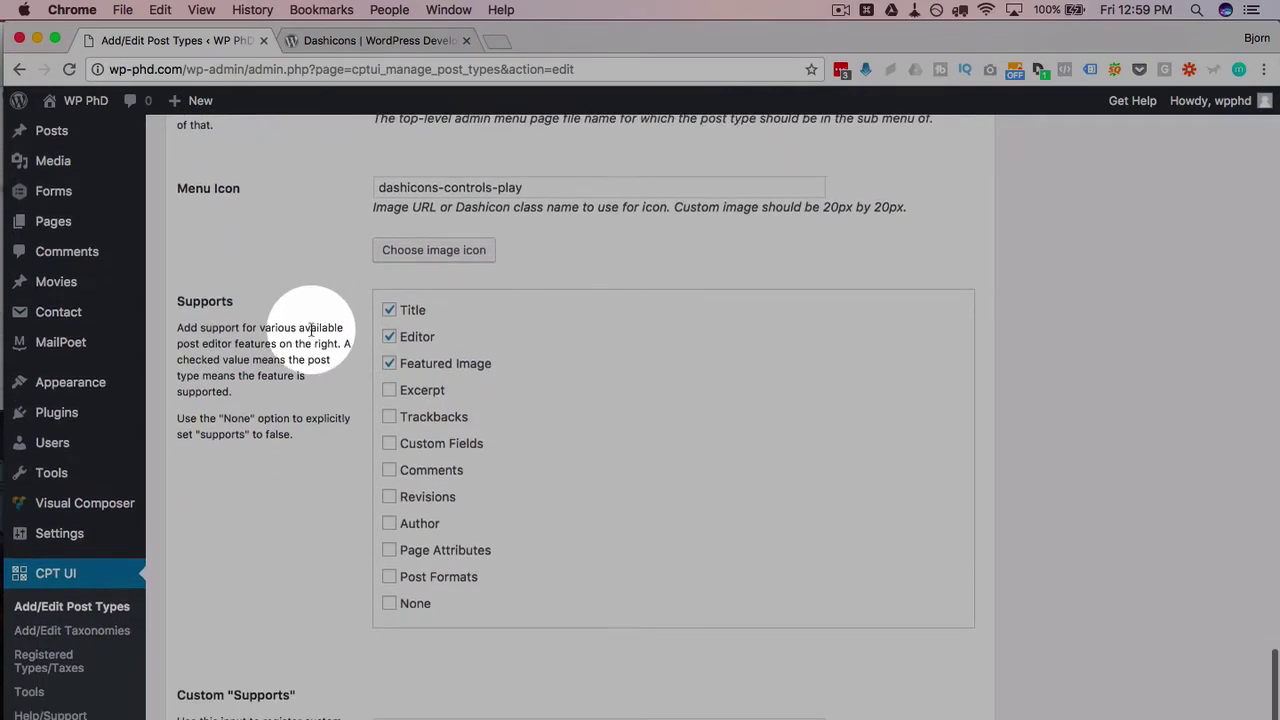
pyautogui.click(389, 392)
pyautogui.click(389, 417)
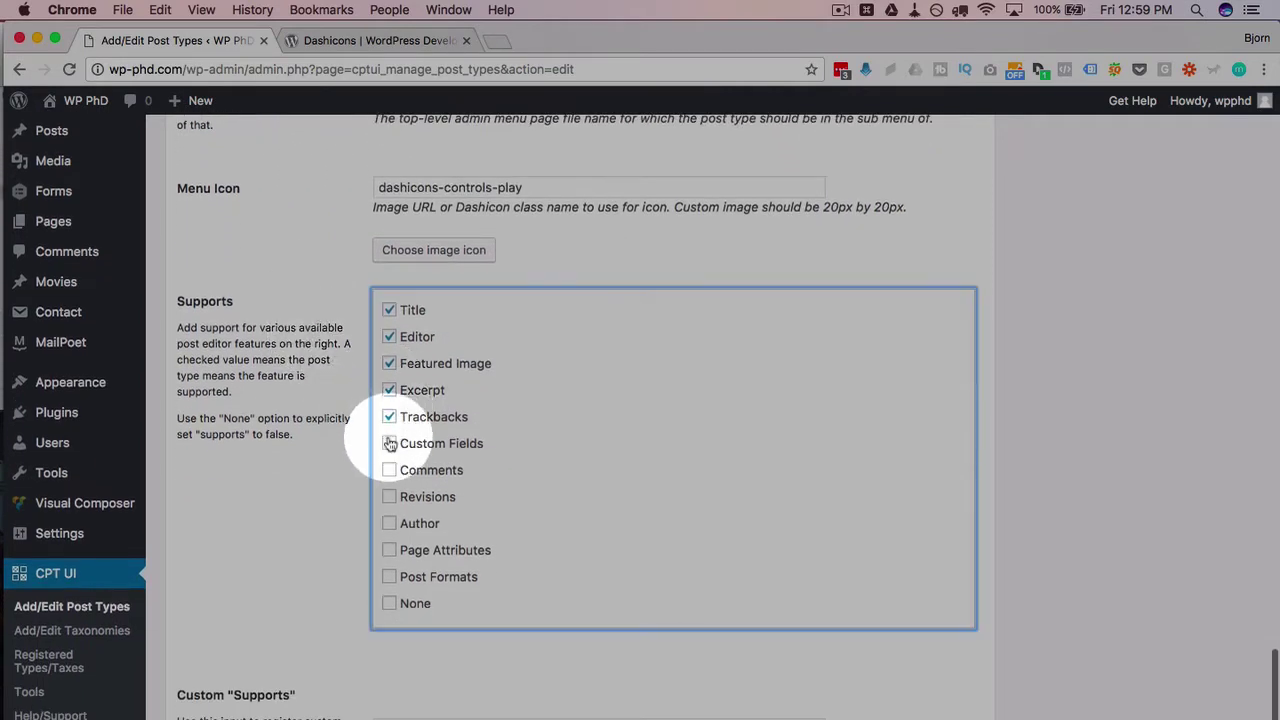
pyautogui.click(389, 443)
pyautogui.click(389, 470)
pyautogui.click(389, 497)
pyautogui.click(389, 523)
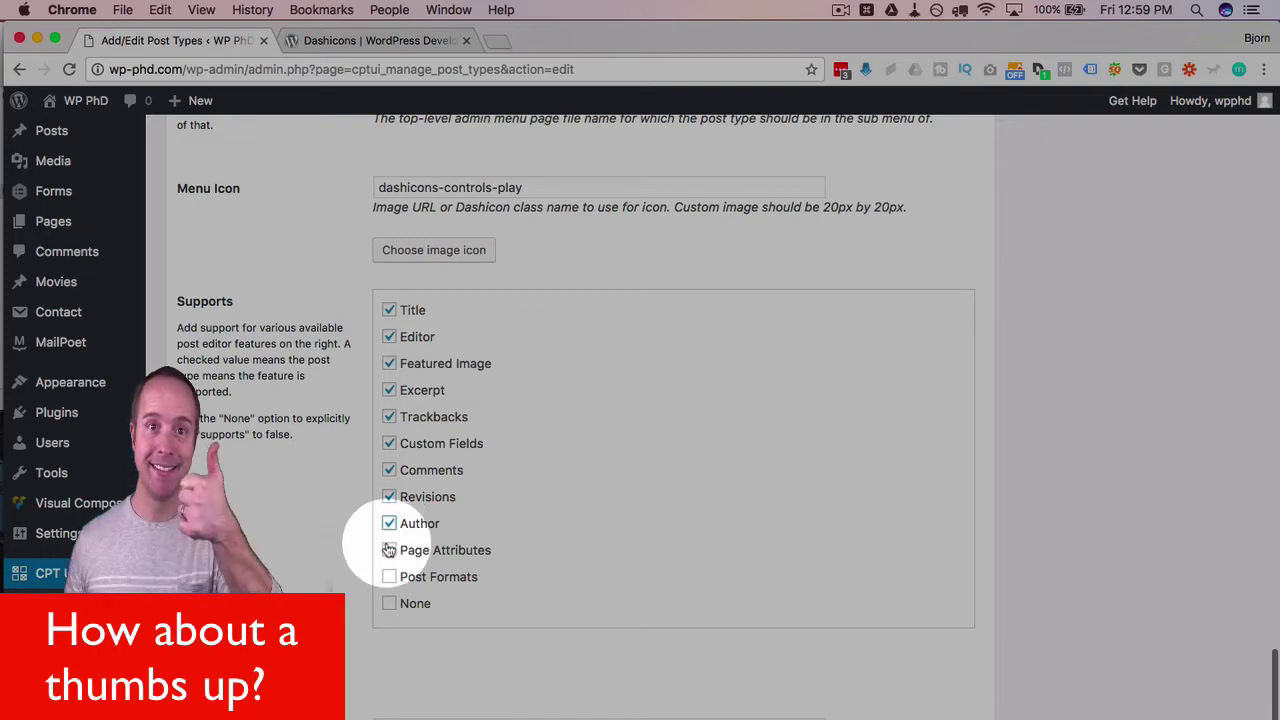
pyautogui.click(389, 550)
pyautogui.click(389, 577)
pyautogui.scroll(-7, 320, 590)
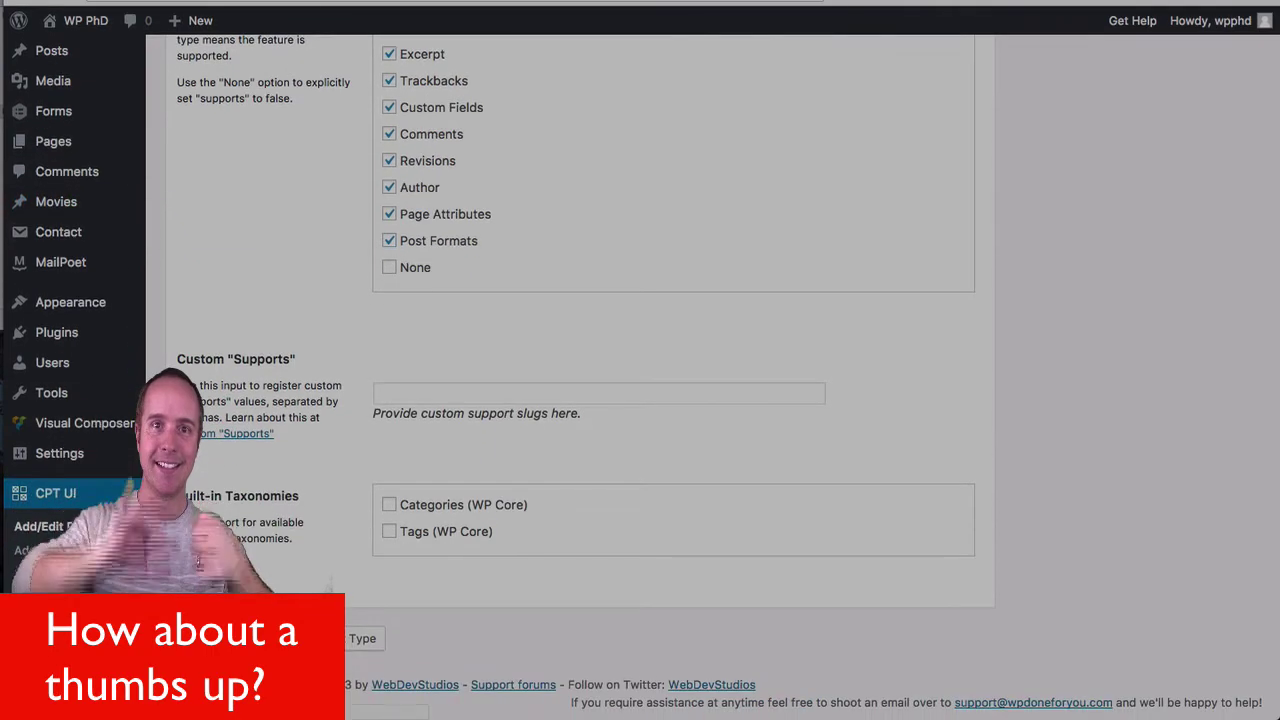
pyautogui.click(183, 712)
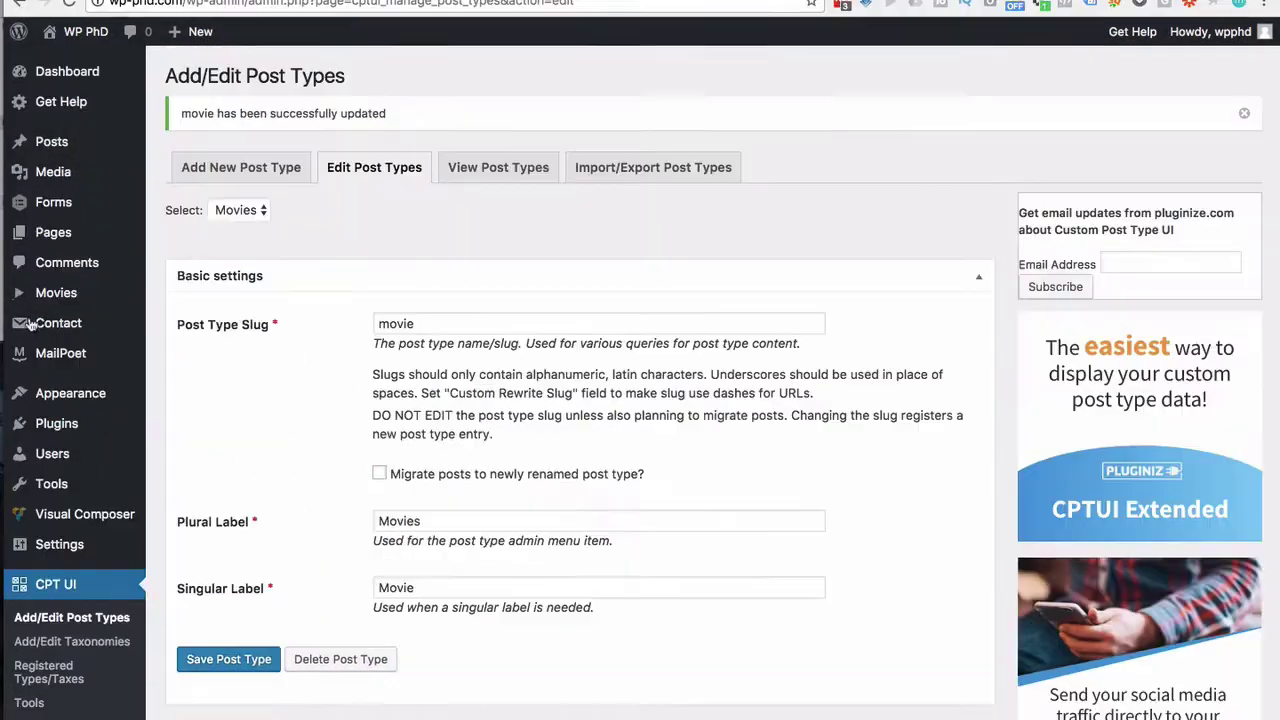
pyautogui.moveTo(18, 289)
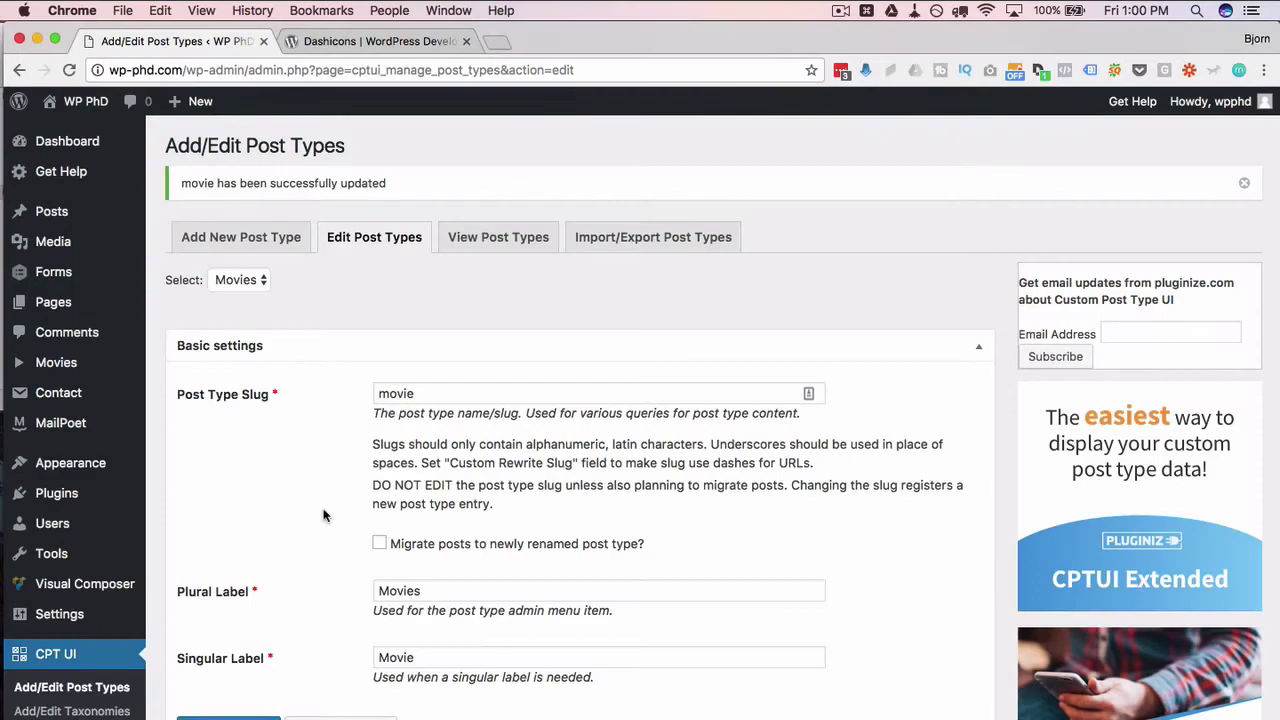
pyautogui.scroll(-15, 330, 515)
pyautogui.scroll(-20, 325, 516)
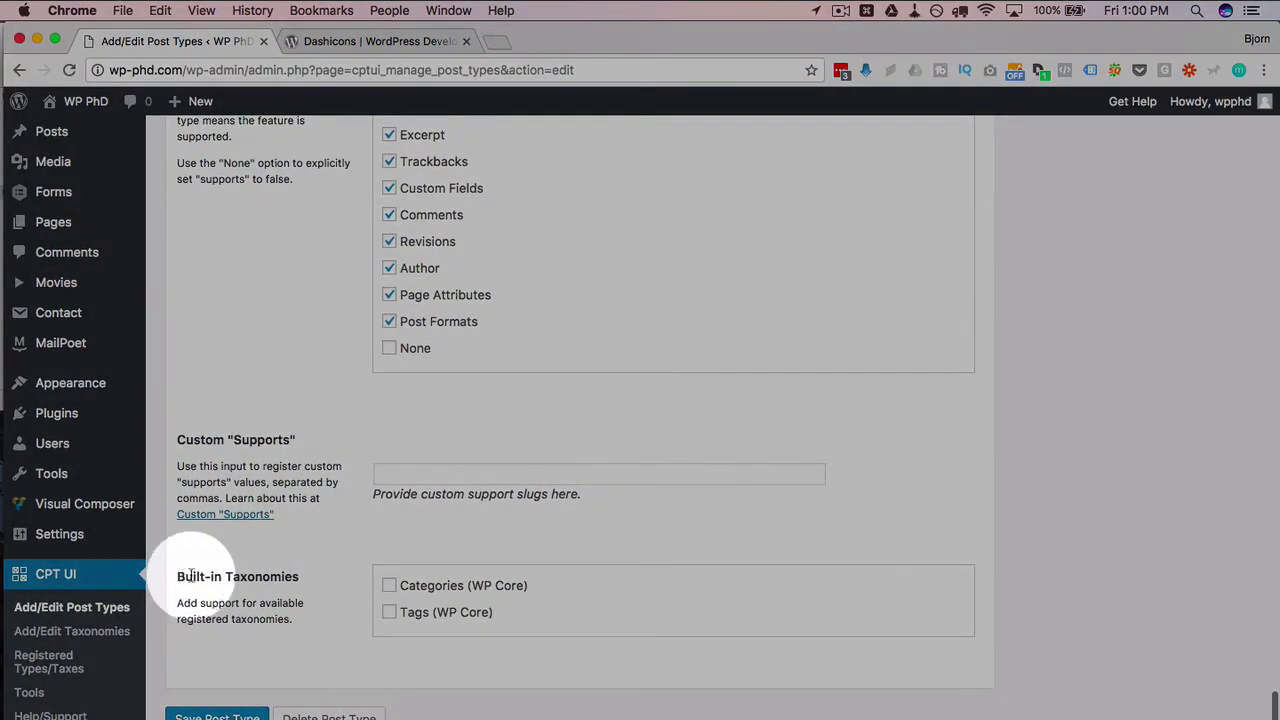
pyautogui.moveTo(190, 576); pyautogui.dragTo(295, 574)
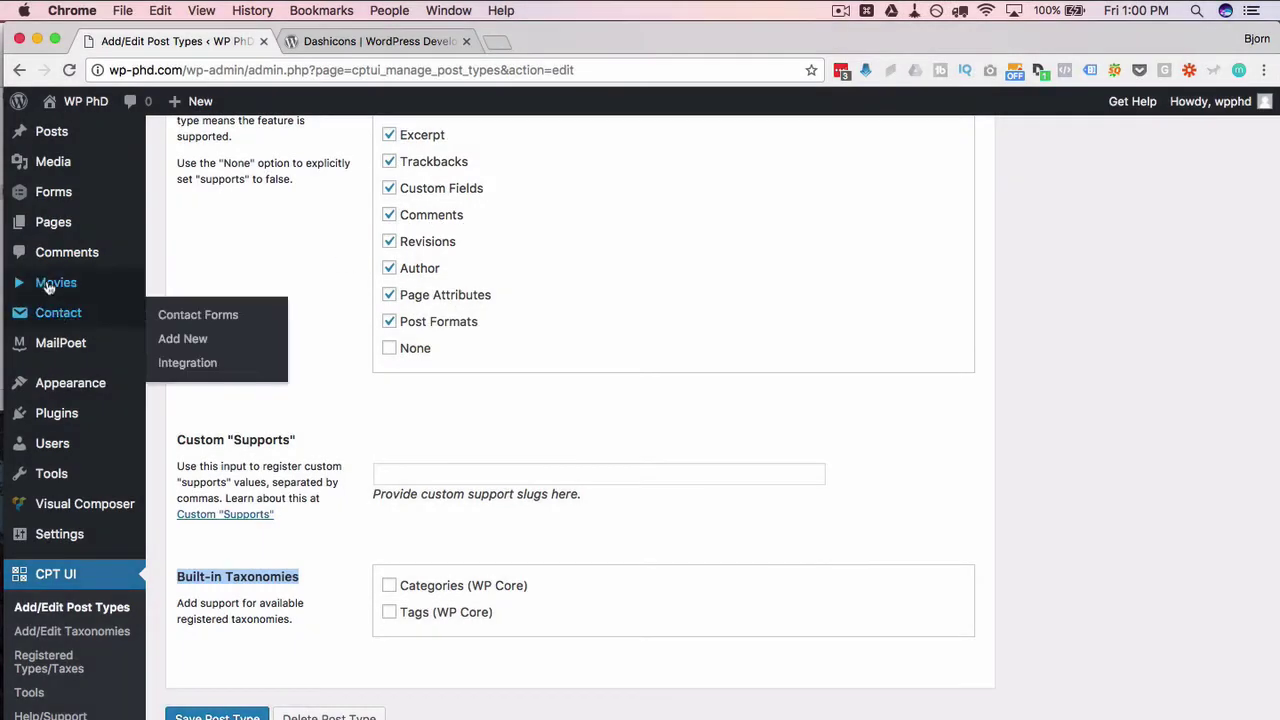
# - Start a new Movie post and review its Format, Excerpt and Post Attributes panels
pyautogui.moveTo(122, 282)
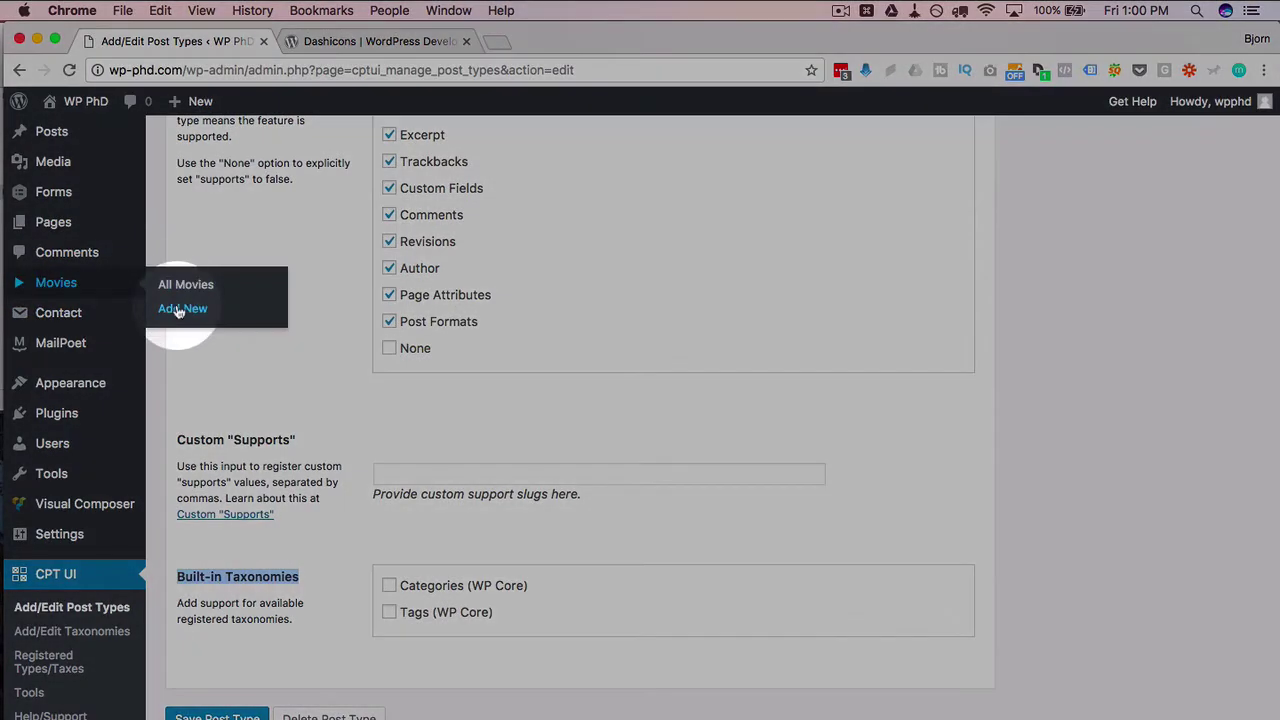
pyautogui.click(178, 311)
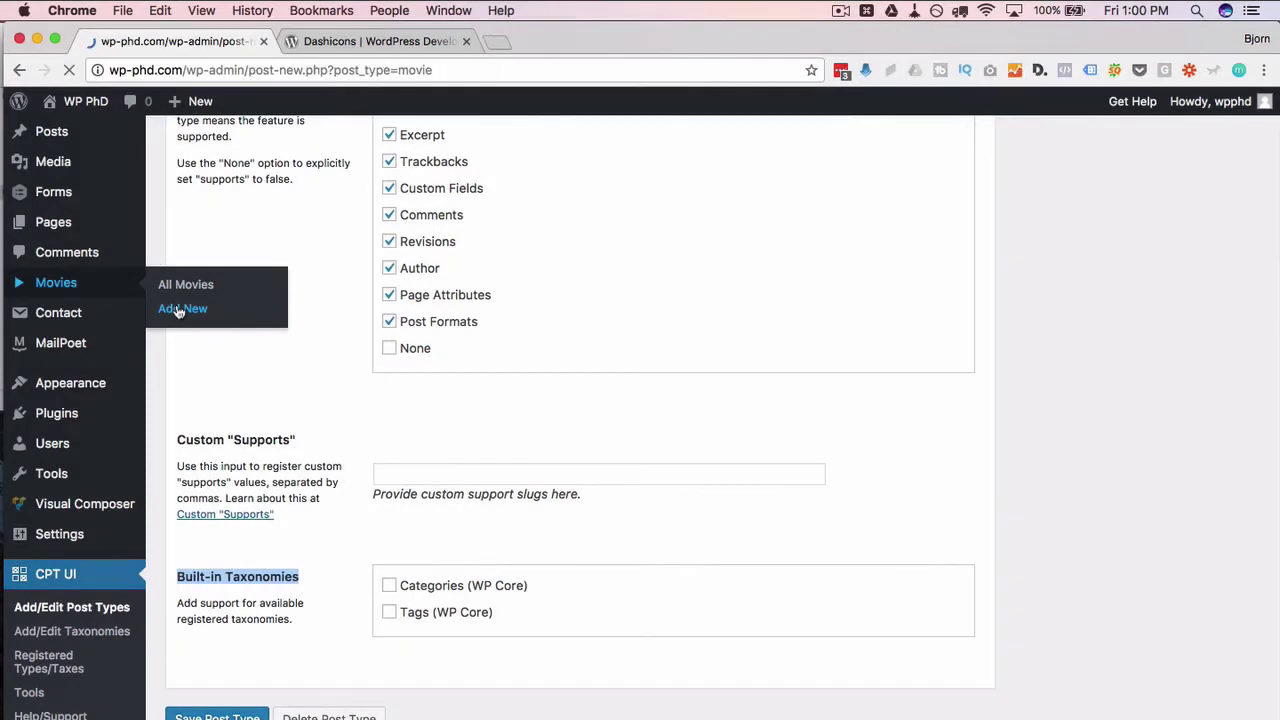
pyautogui.scroll(-5, 161, 227)
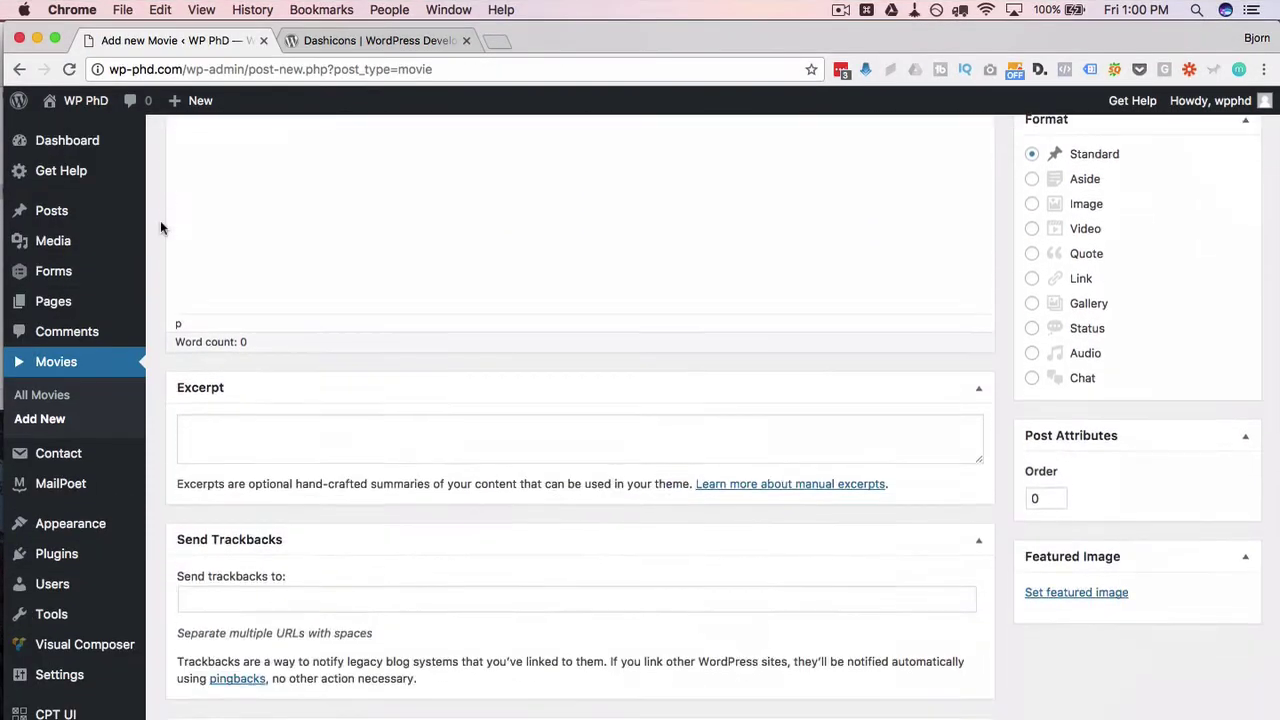
pyautogui.scroll(-3, 160, 227)
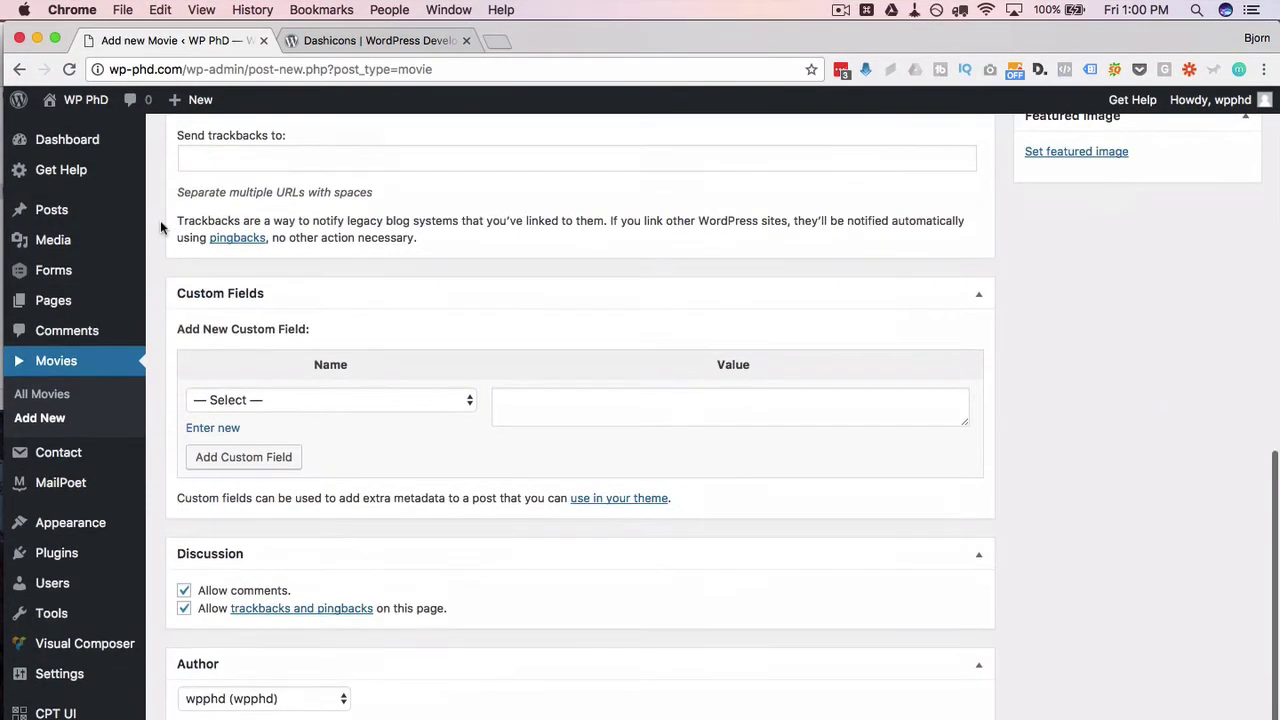
pyautogui.scroll(1, 160, 227)
pyautogui.scroll(4, 160, 227)
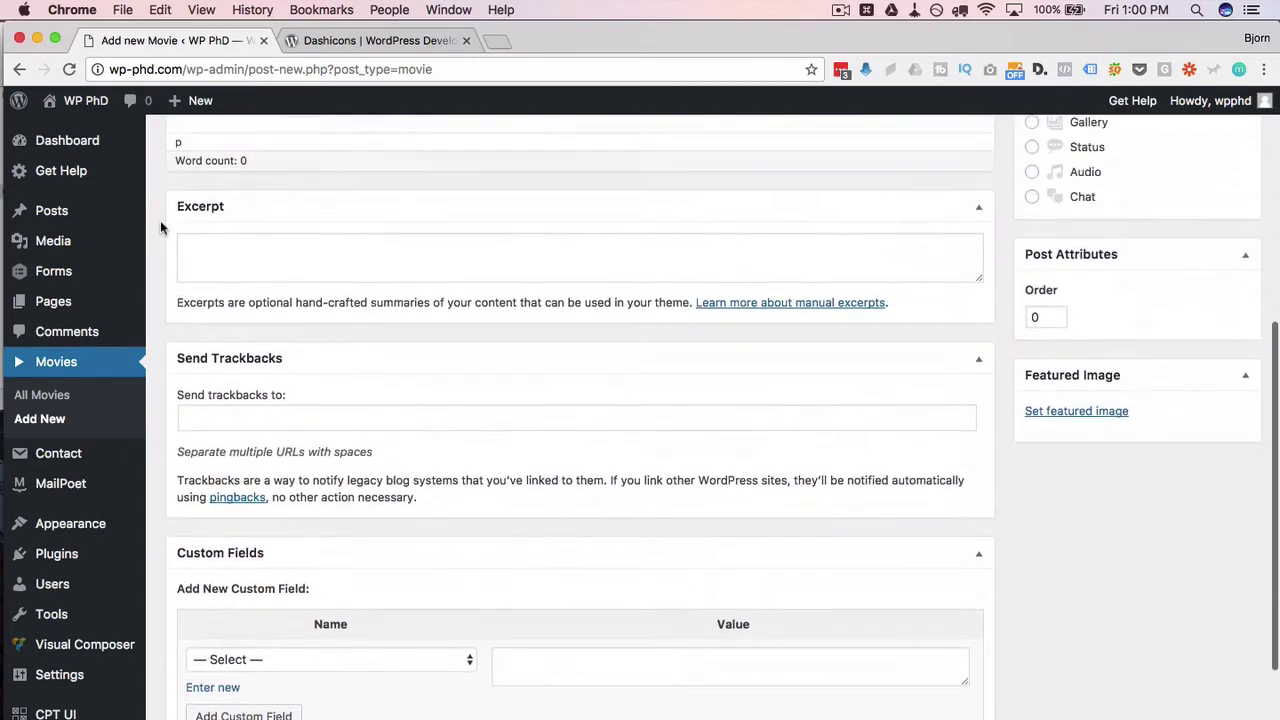
pyautogui.scroll(4, 160, 228)
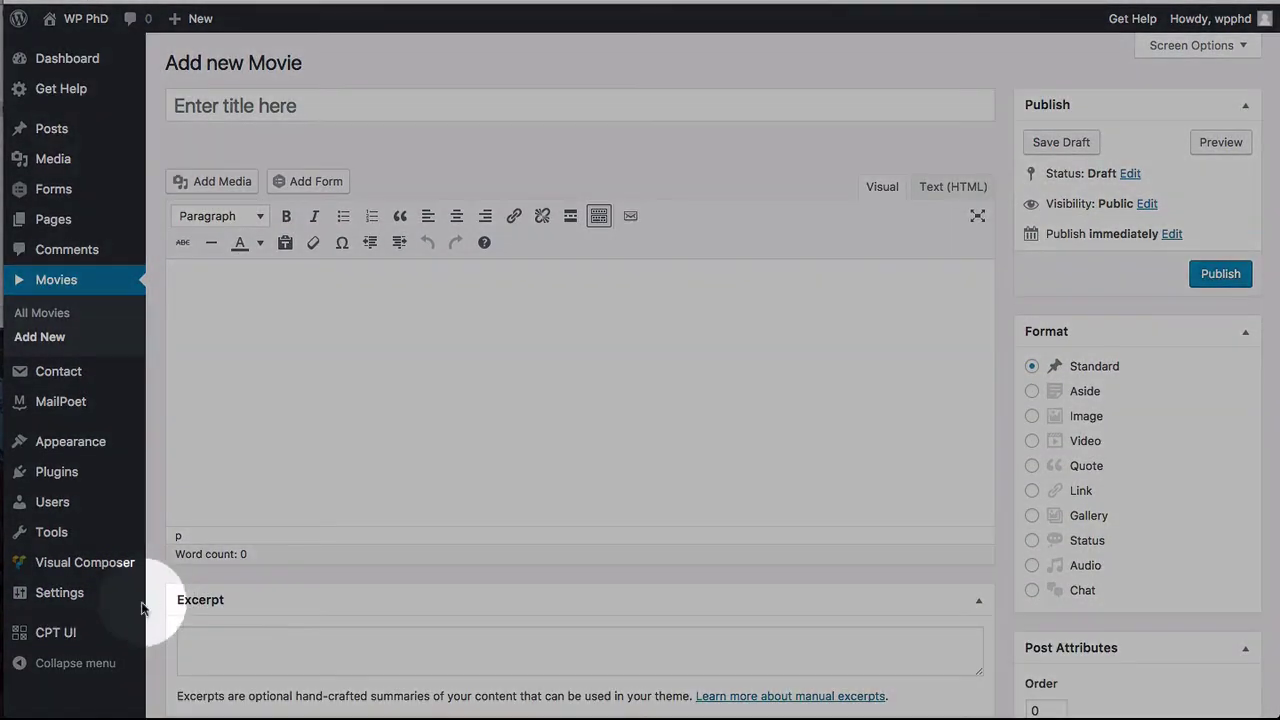
pyautogui.moveTo(138, 630)
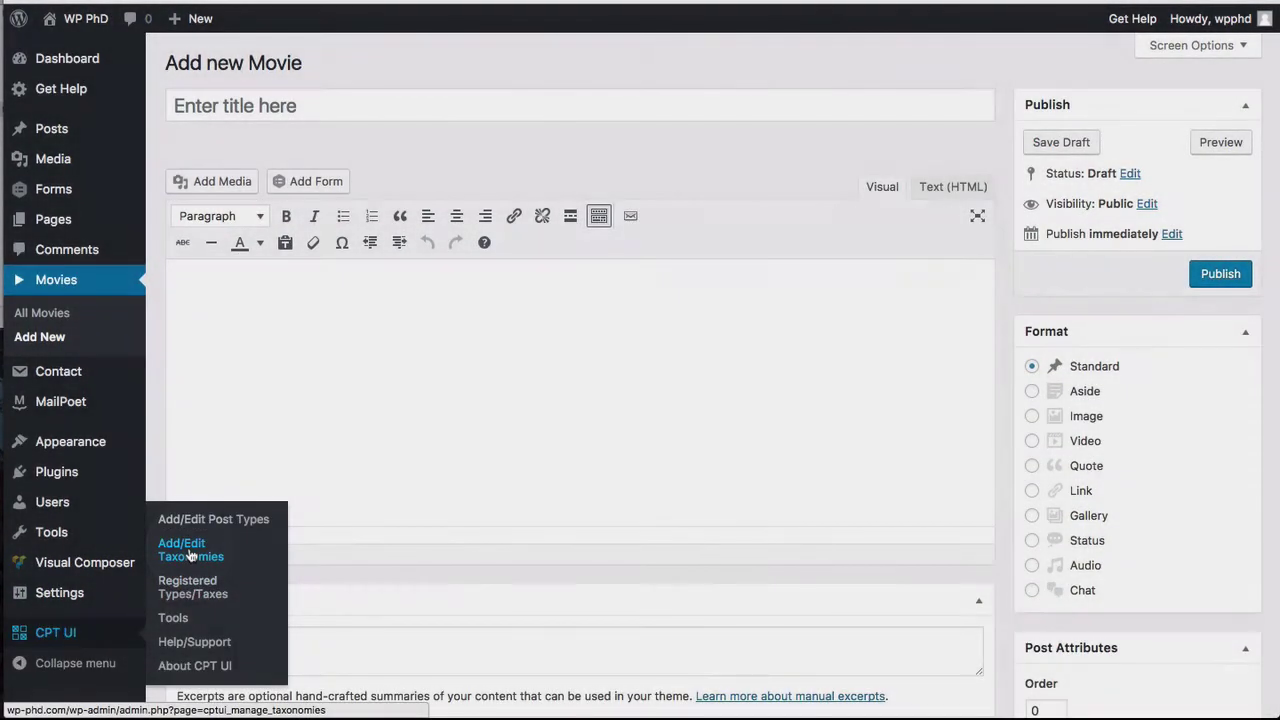
# - Add a taxonomy with slug 'genre', plural and singular labels 'Genre', attached to Movies
pyautogui.click(190, 555)
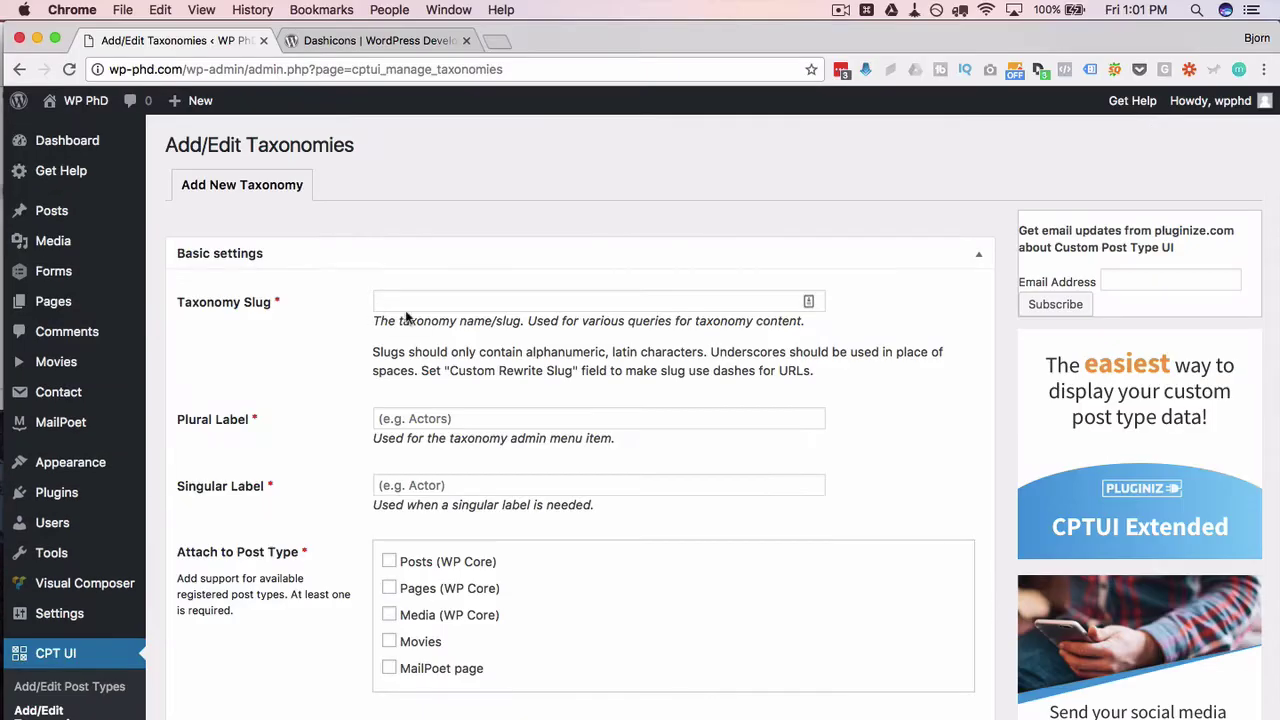
pyautogui.click(421, 300)
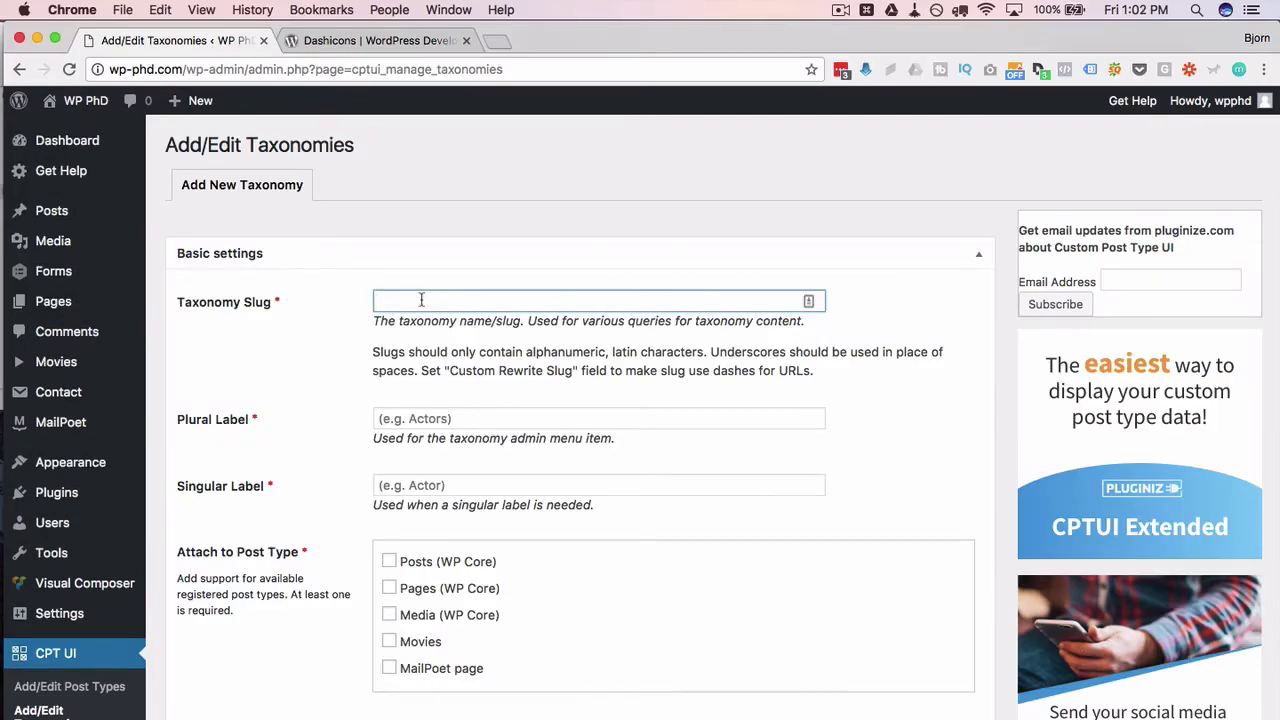
pyautogui.write('g')
pyautogui.click(457, 420)
pyautogui.write('Genre')
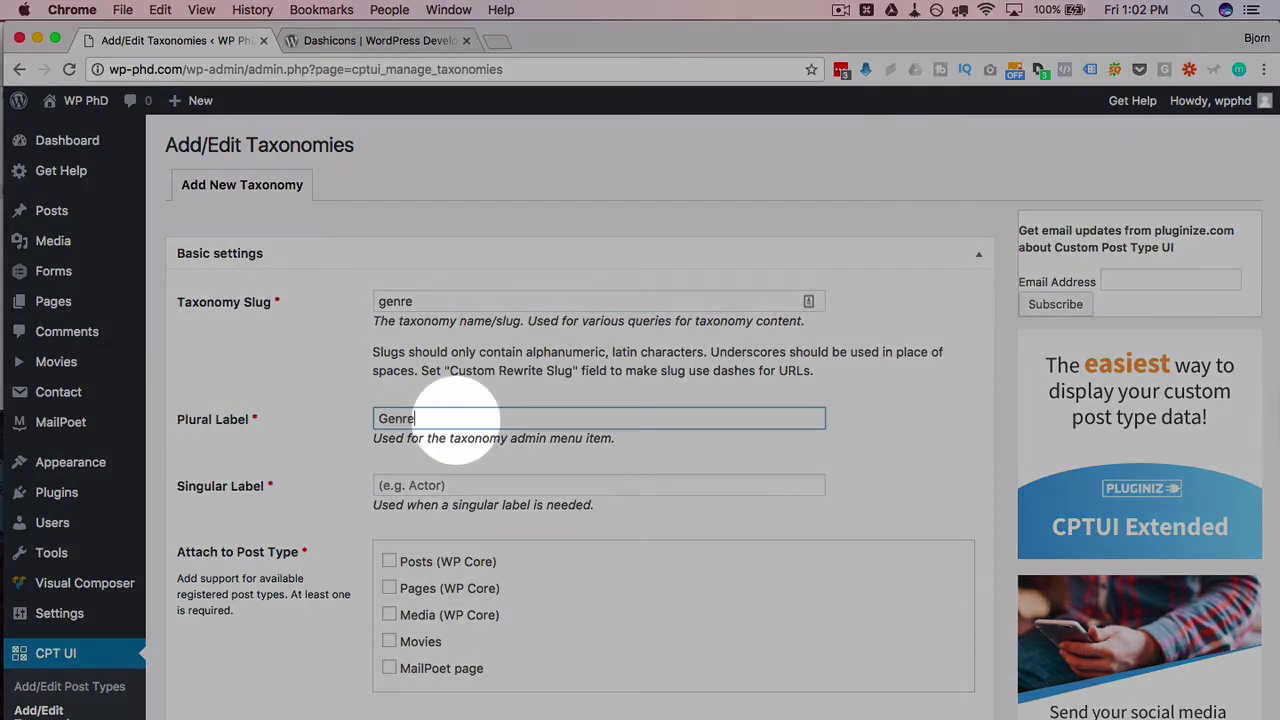
pyautogui.click(463, 486)
pyautogui.write('Genre')
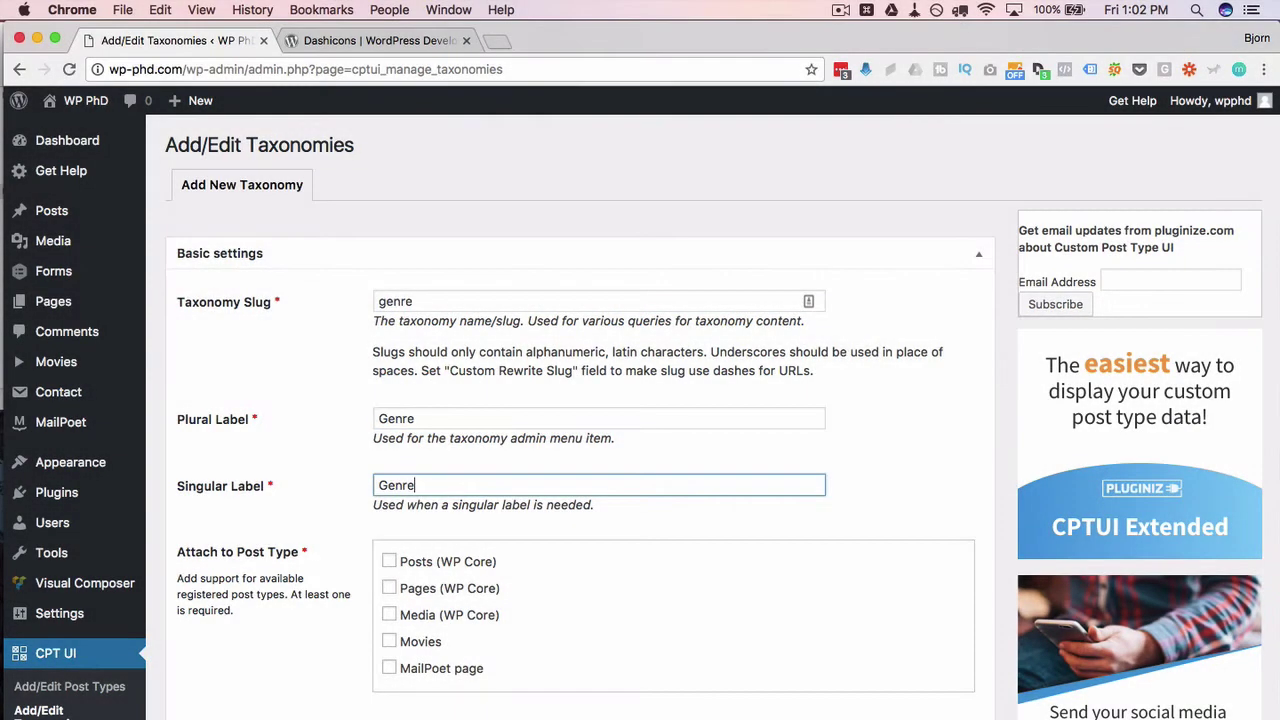
pyautogui.scroll(-3, 366, 510)
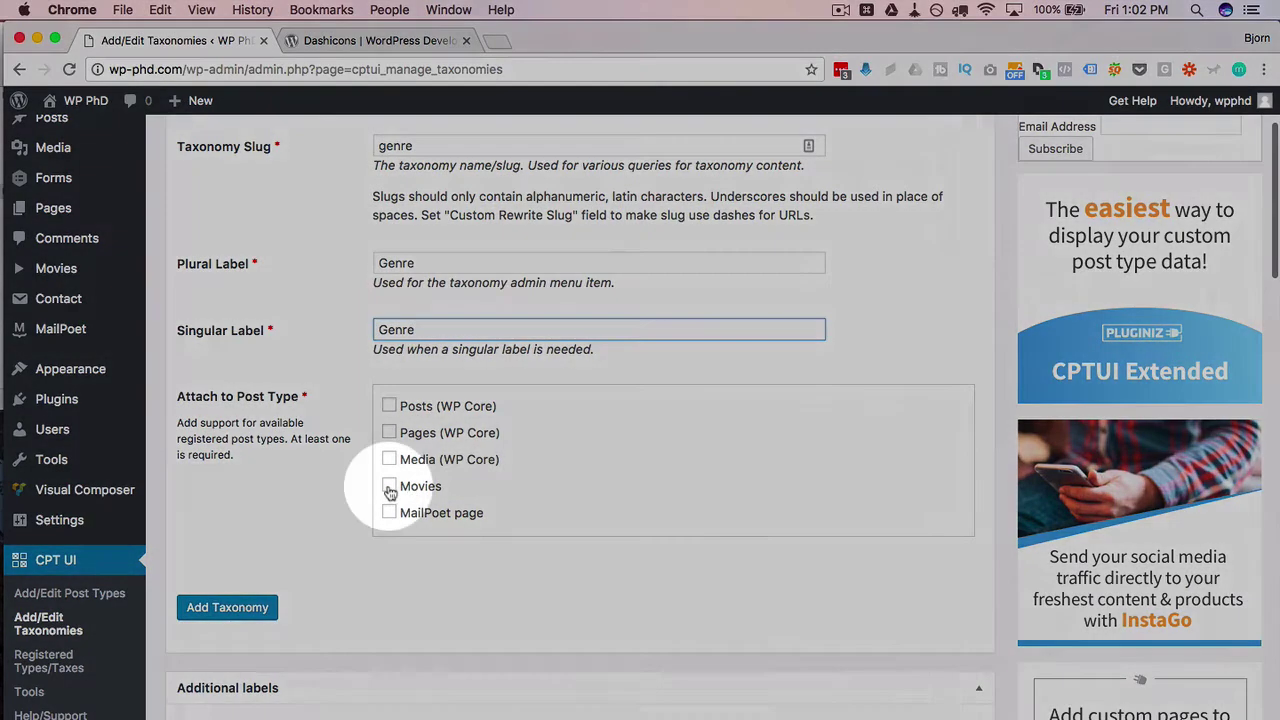
pyautogui.click(389, 487)
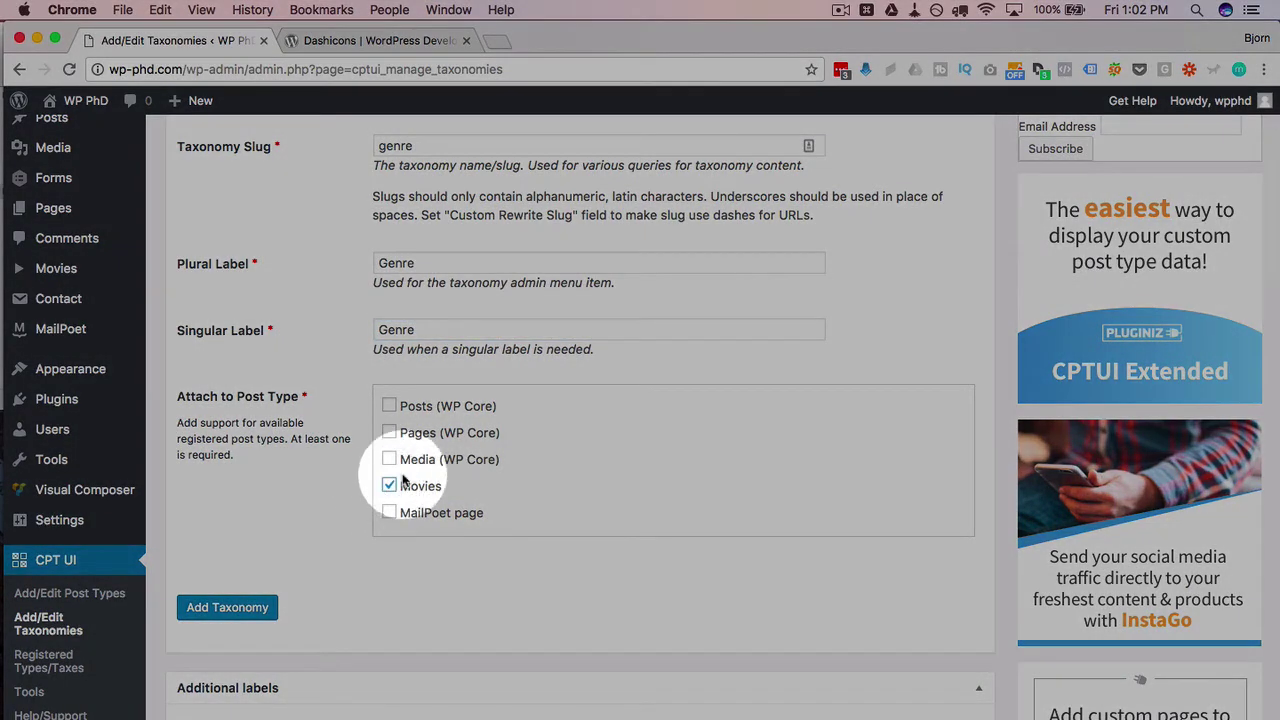
pyautogui.scroll(-3, 355, 491)
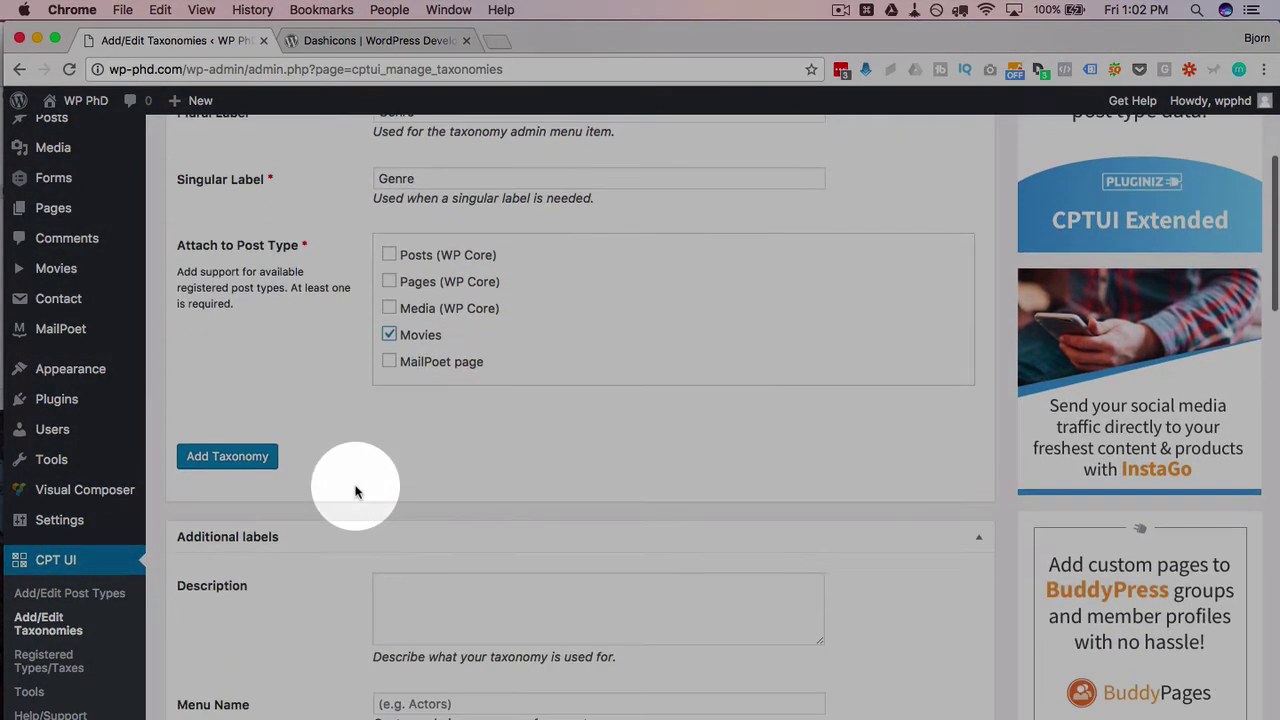
pyautogui.click(242, 462)
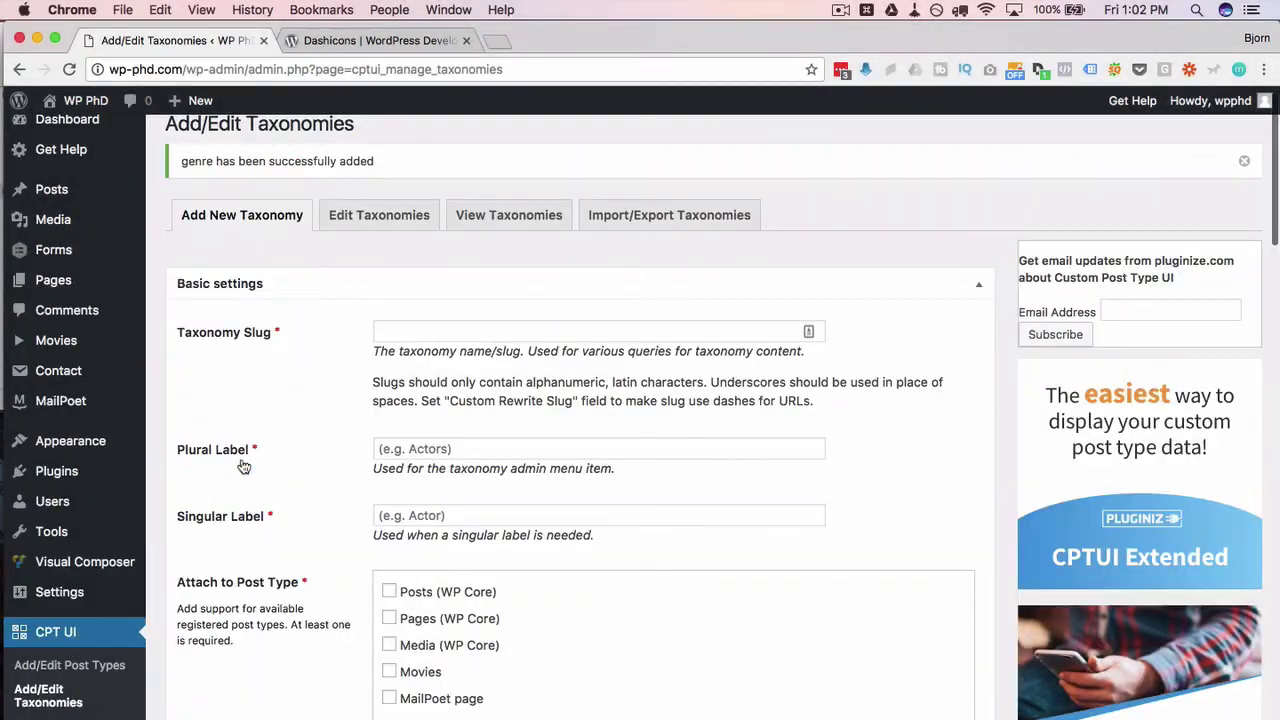
# - Open Genre under Edit Taxonomies and scroll through its labels and Settings section
pyautogui.click(358, 217)
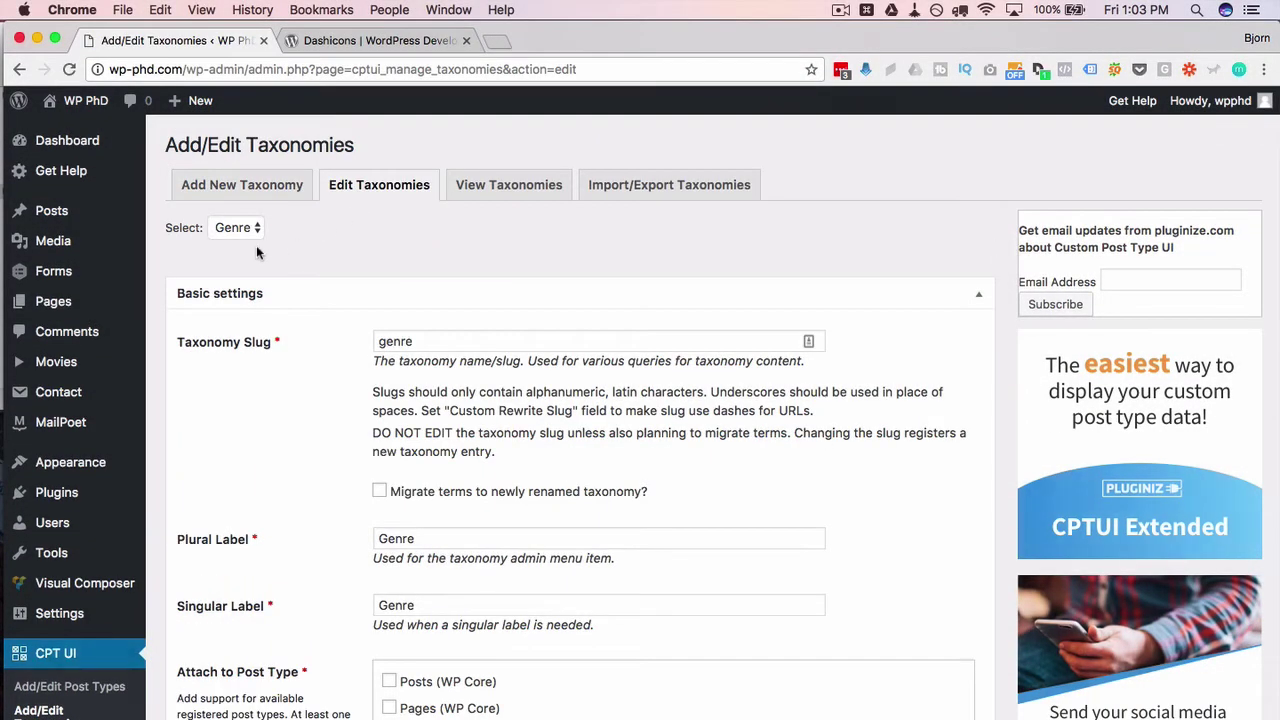
pyautogui.scroll(-5, 290, 416)
pyautogui.scroll(-4, 296, 420)
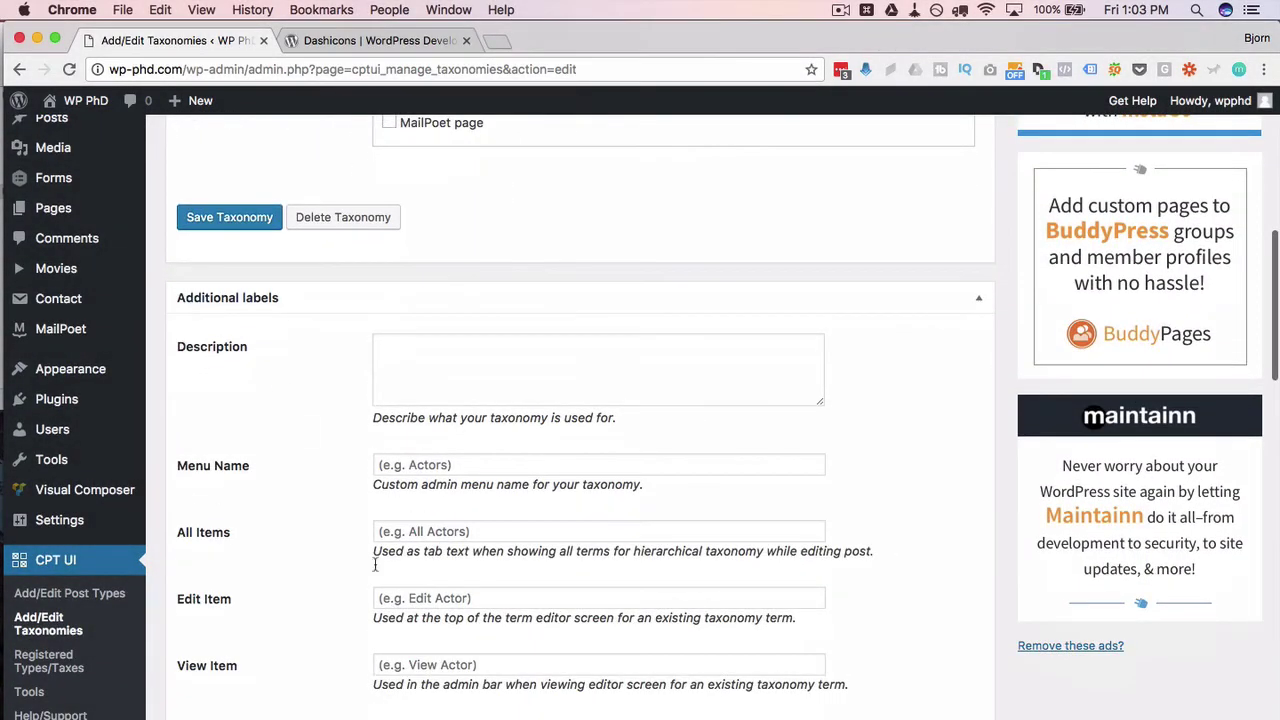
pyautogui.scroll(-12, 335, 600)
pyautogui.scroll(-6, 333, 597)
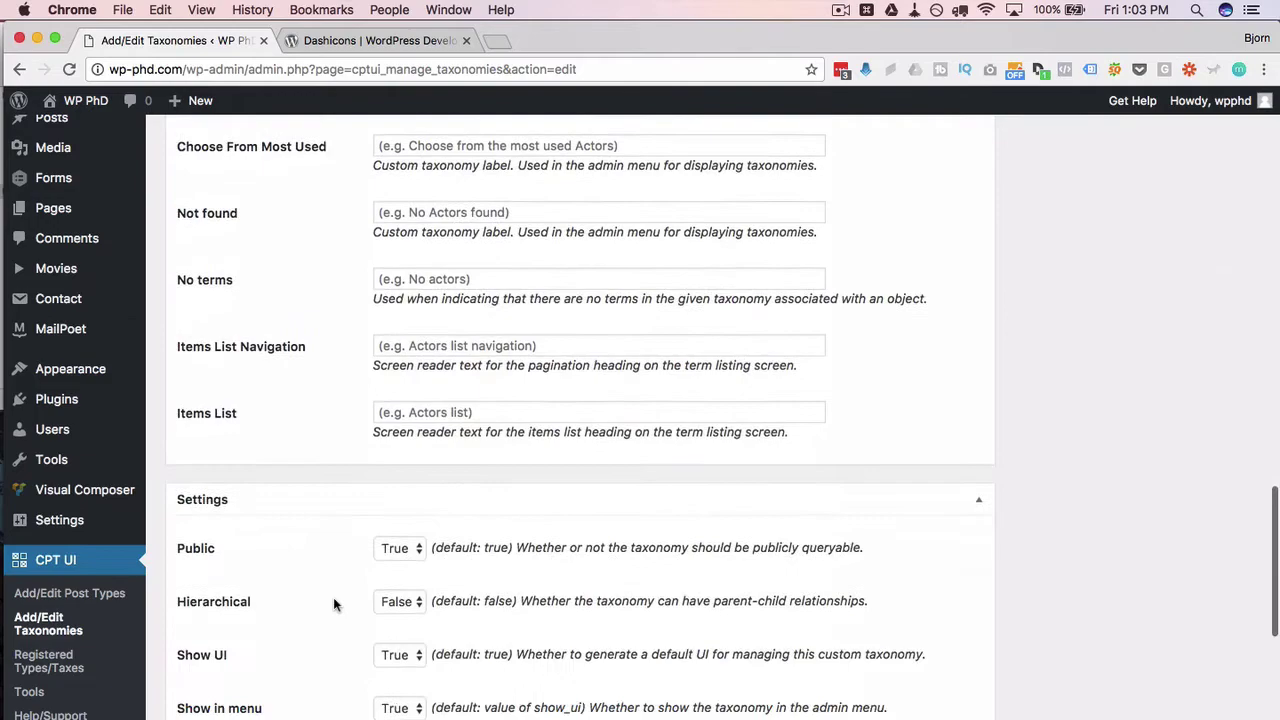
pyautogui.scroll(-5, 324, 498)
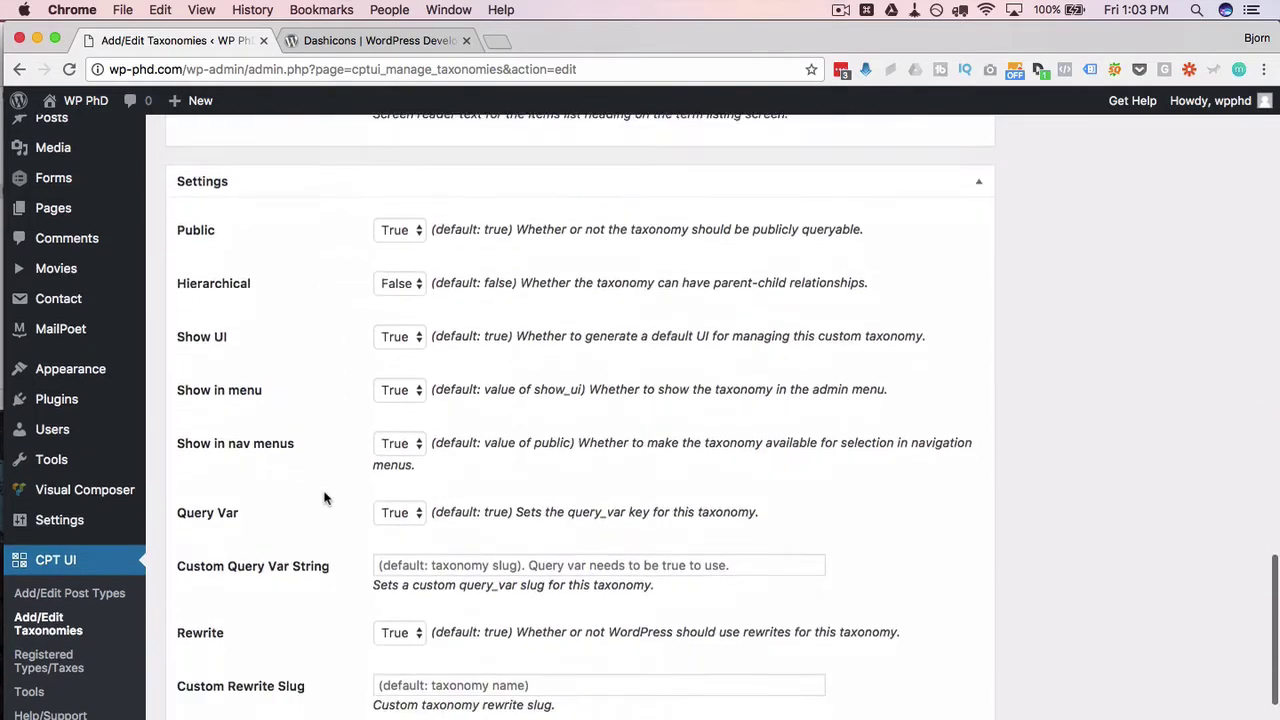
pyautogui.scroll(-3, 324, 498)
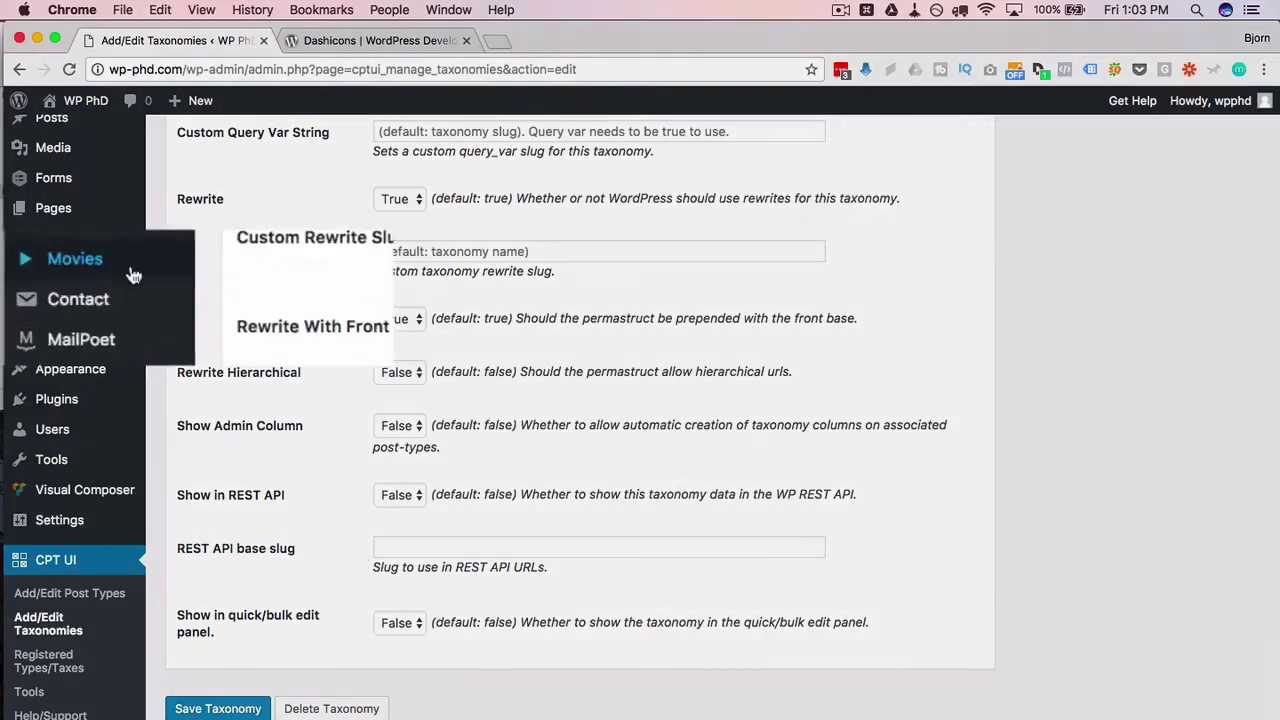
pyautogui.moveTo(130, 268)
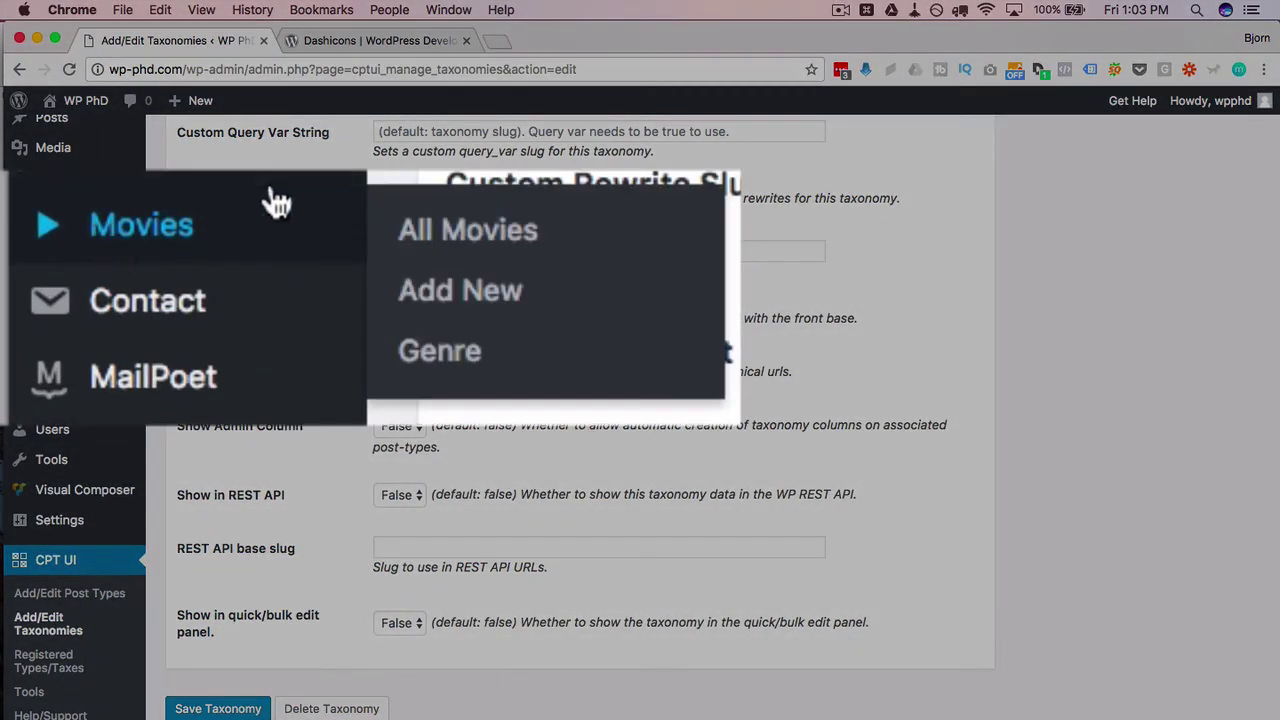
# - Add the Genre term 'Comedy' with slug 'comedy'
pyautogui.click(460, 366)
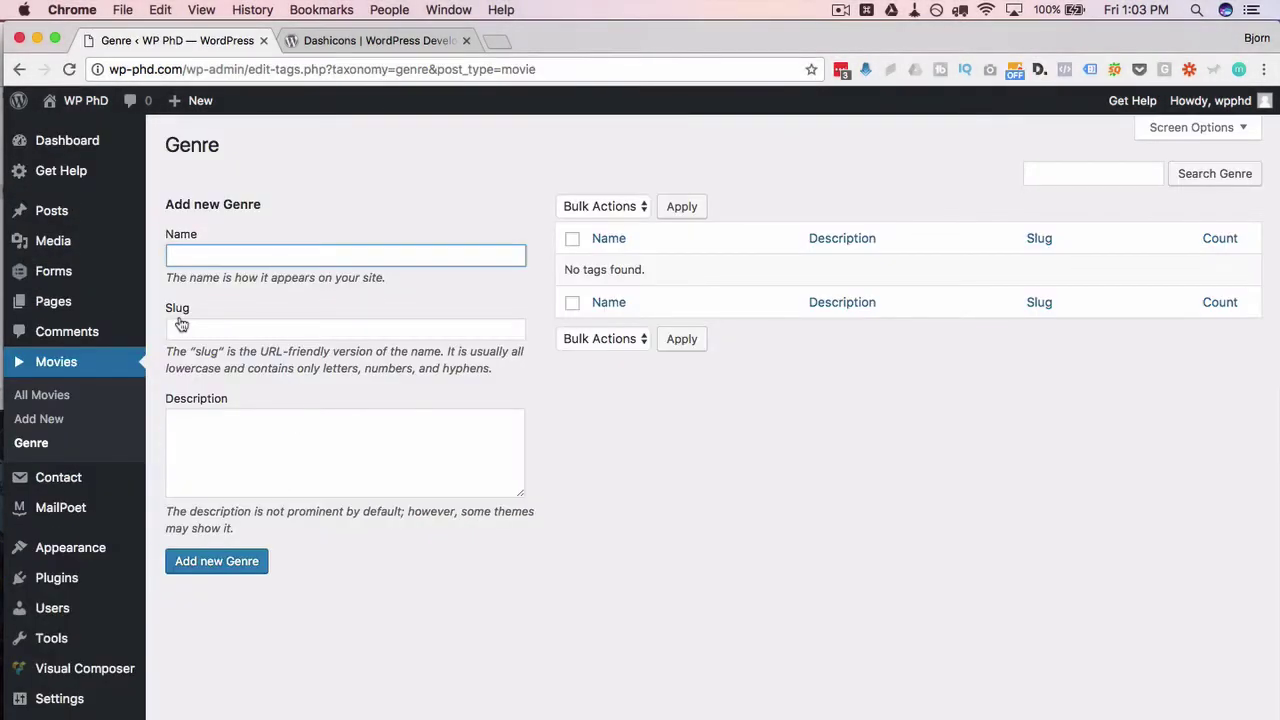
pyautogui.moveTo(38, 213)
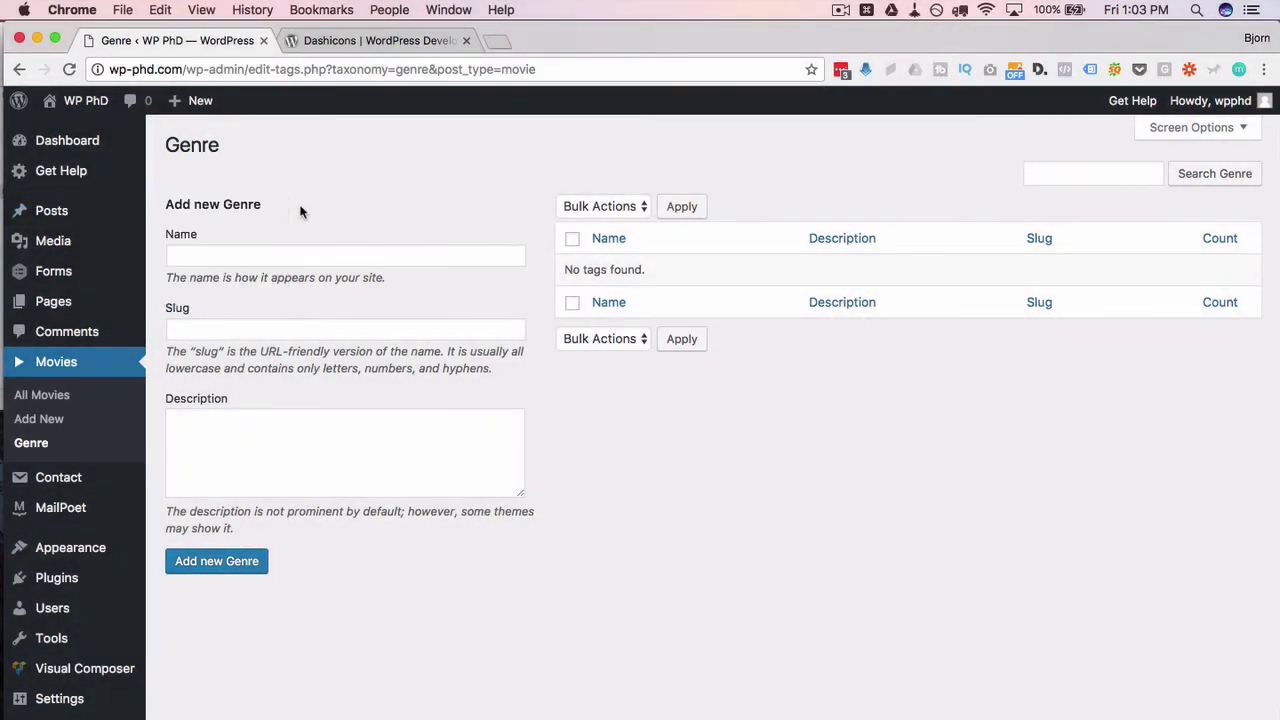
pyautogui.click(284, 253)
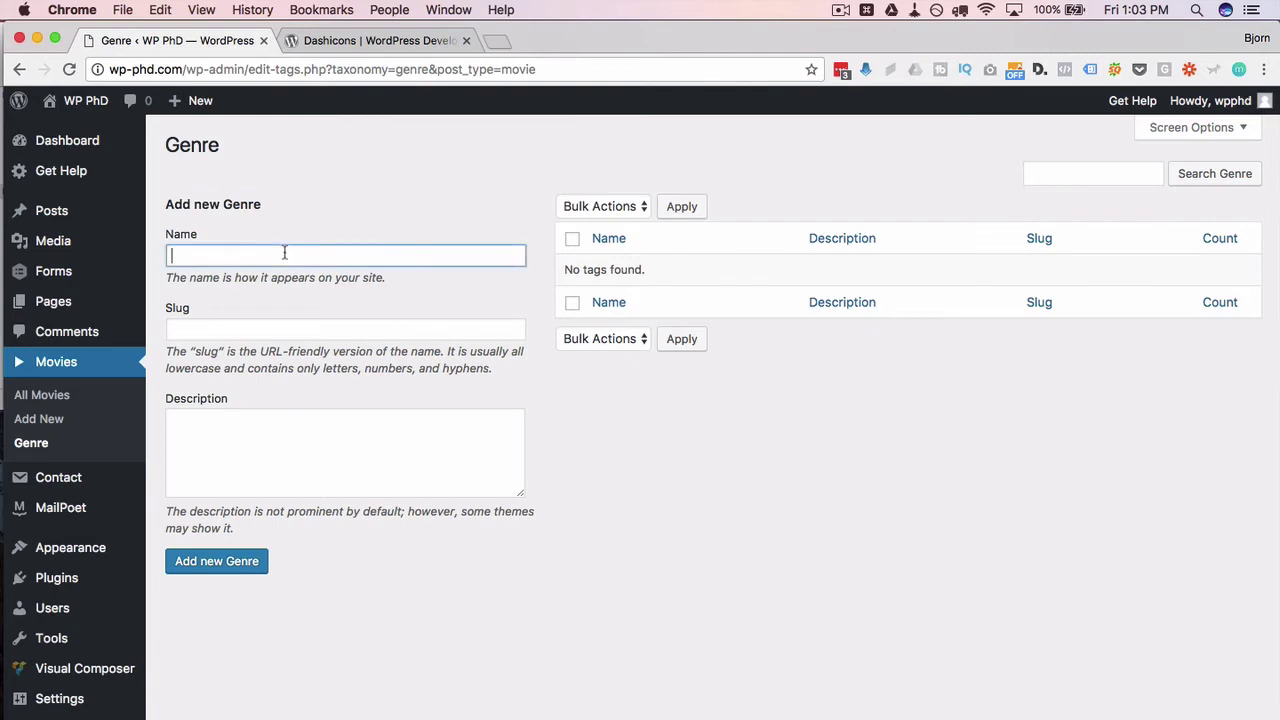
pyautogui.write('Comedy')
pyautogui.click(240, 328)
pyautogui.write('com')
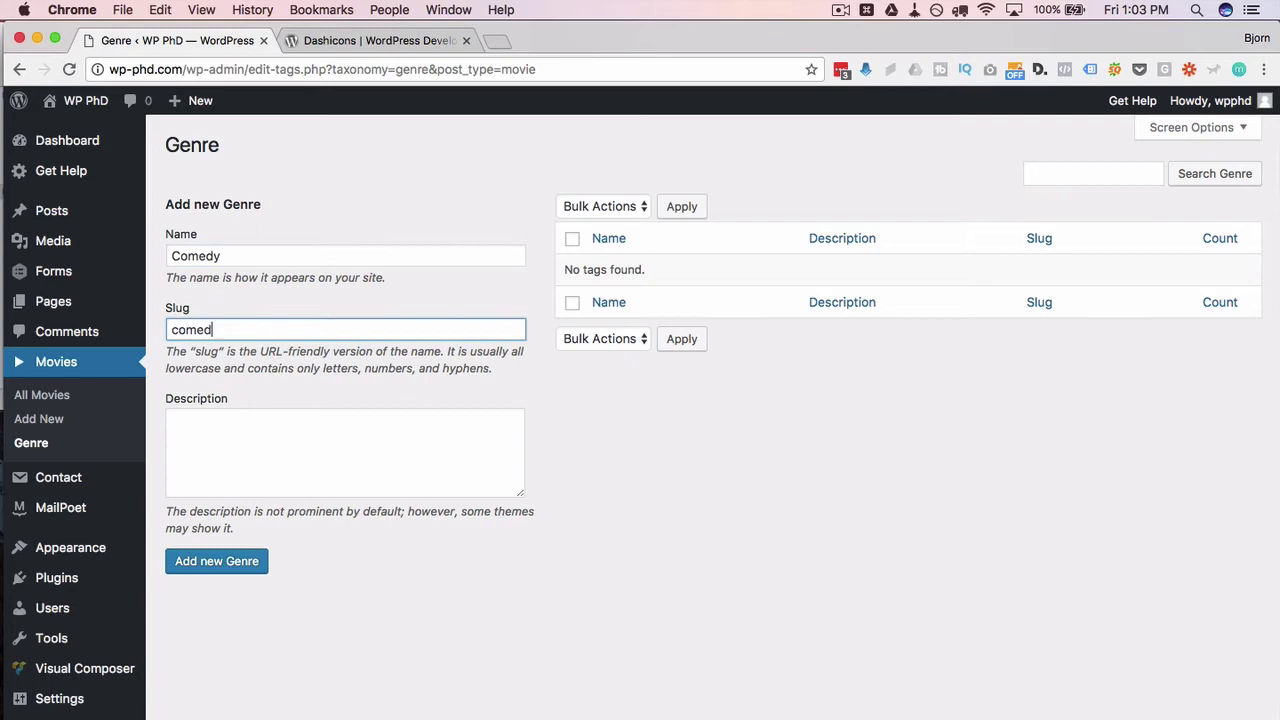
pyautogui.click(210, 561)
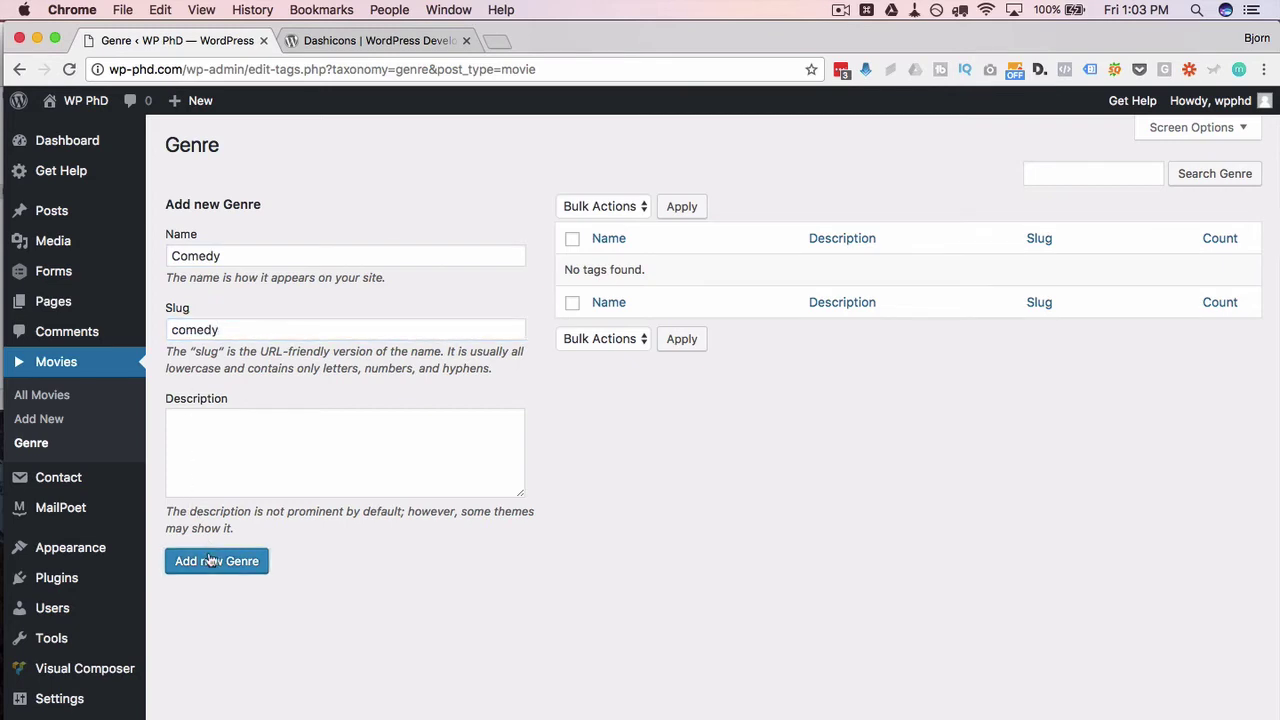
# - Add the Genre term 'Action' with slug 'action'
pyautogui.click(213, 257)
pyautogui.write('Action')
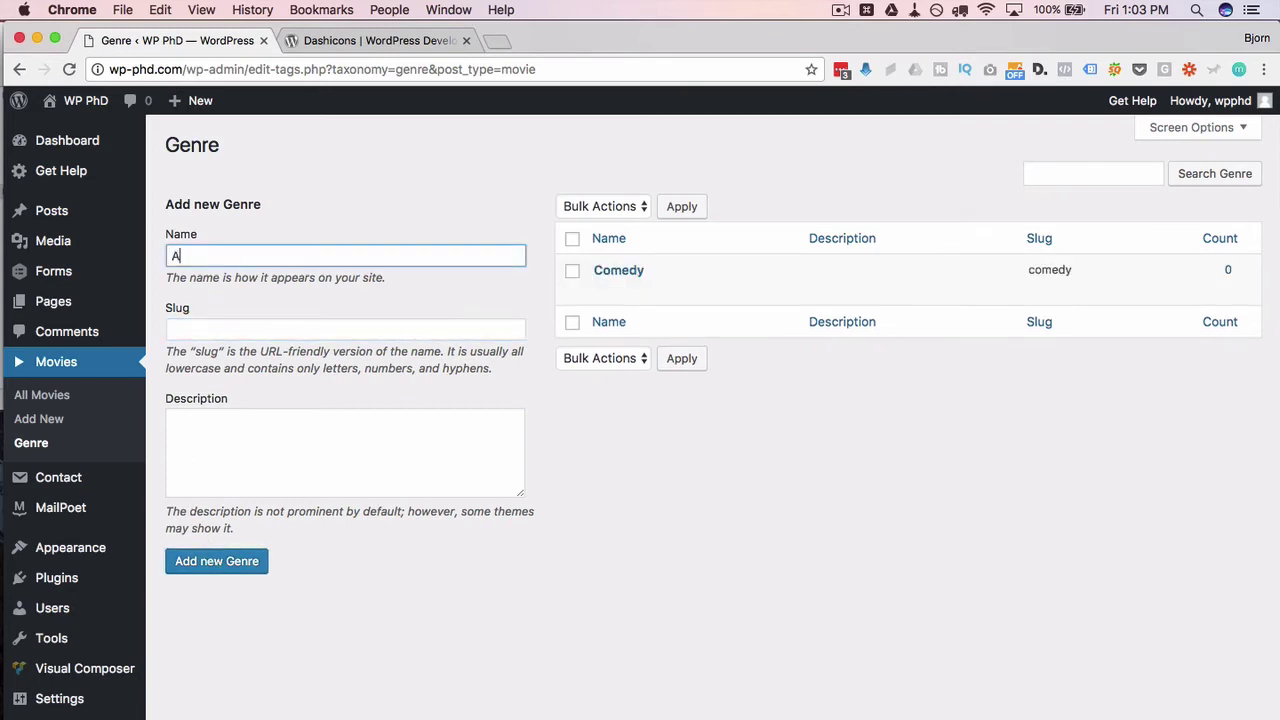
pyautogui.click(240, 329)
pyautogui.write('actio')
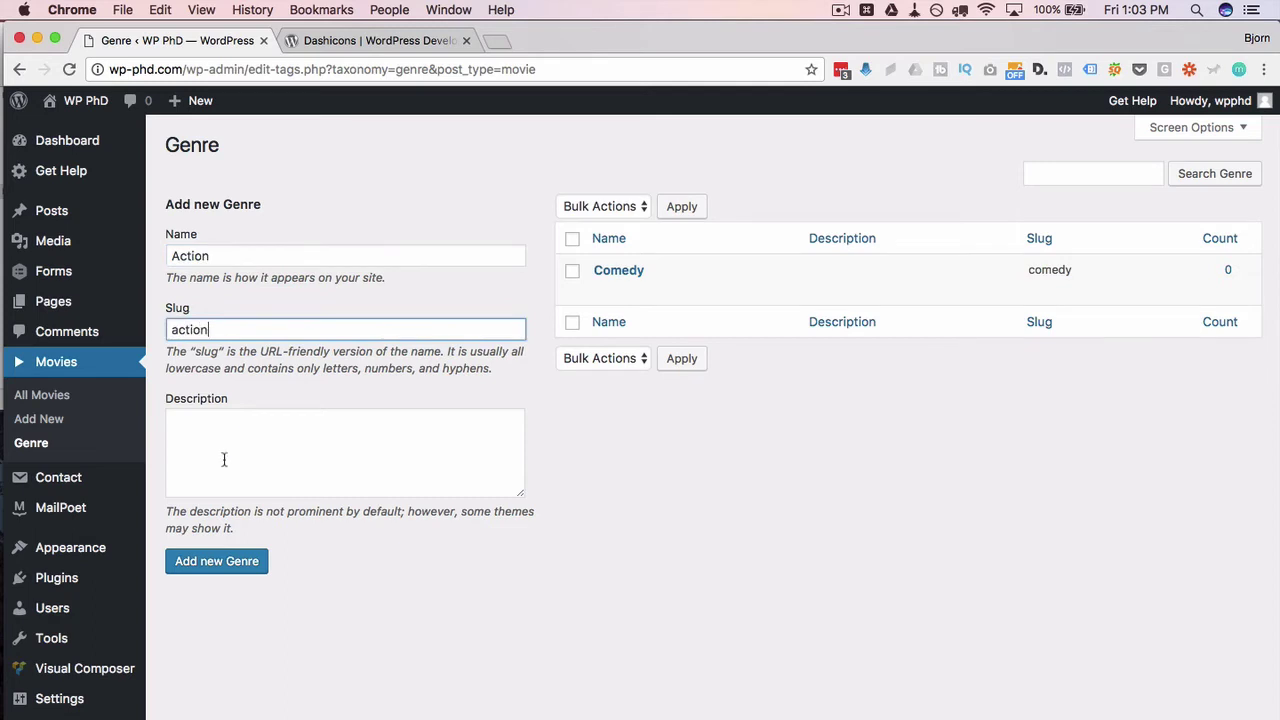
pyautogui.write('n')
pyautogui.click(211, 568)
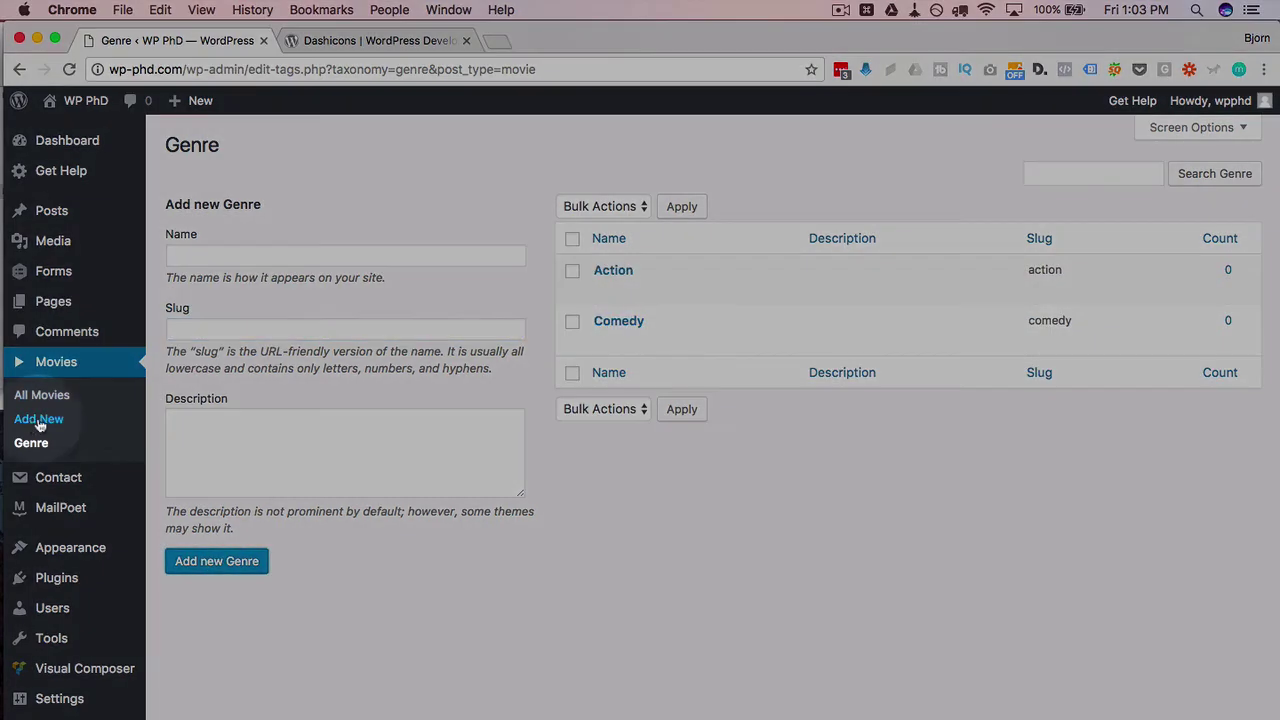
# - Start a new movie draft and assign it the Comedy term in the Genre box
pyautogui.click(40, 421)
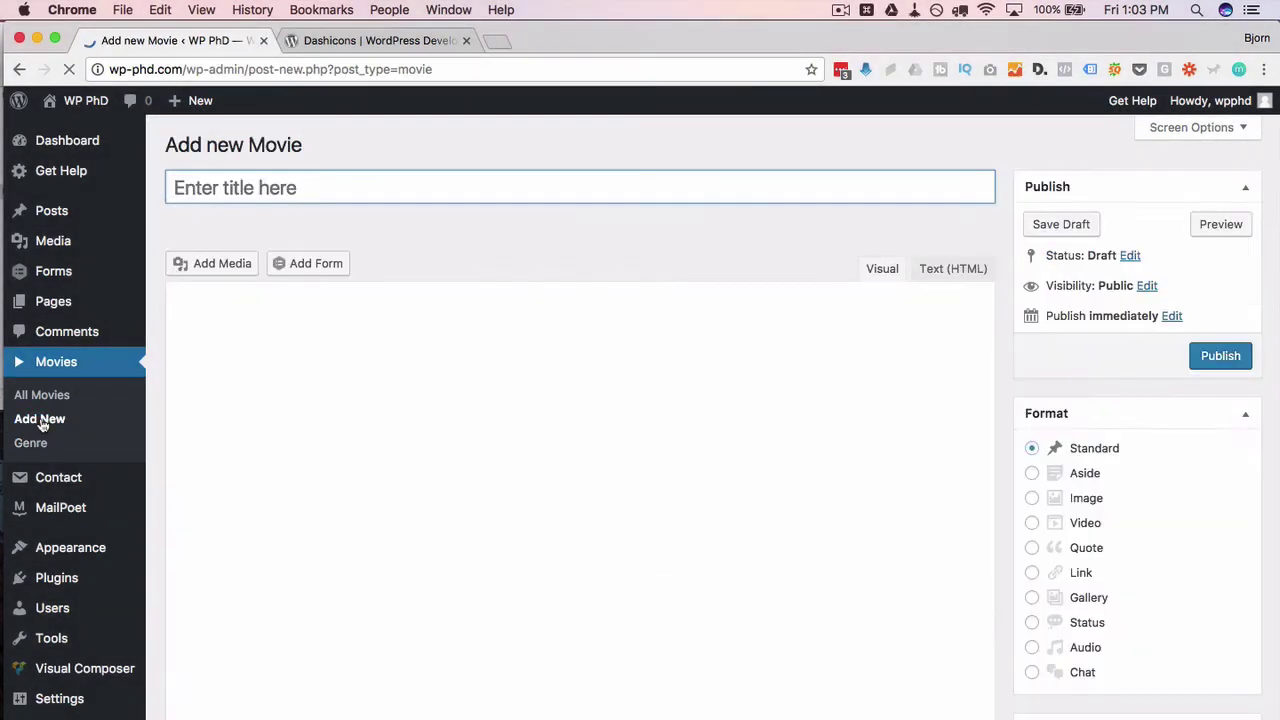
pyautogui.scroll(-1, 1000, 273)
pyautogui.scroll(-5, 1000, 273)
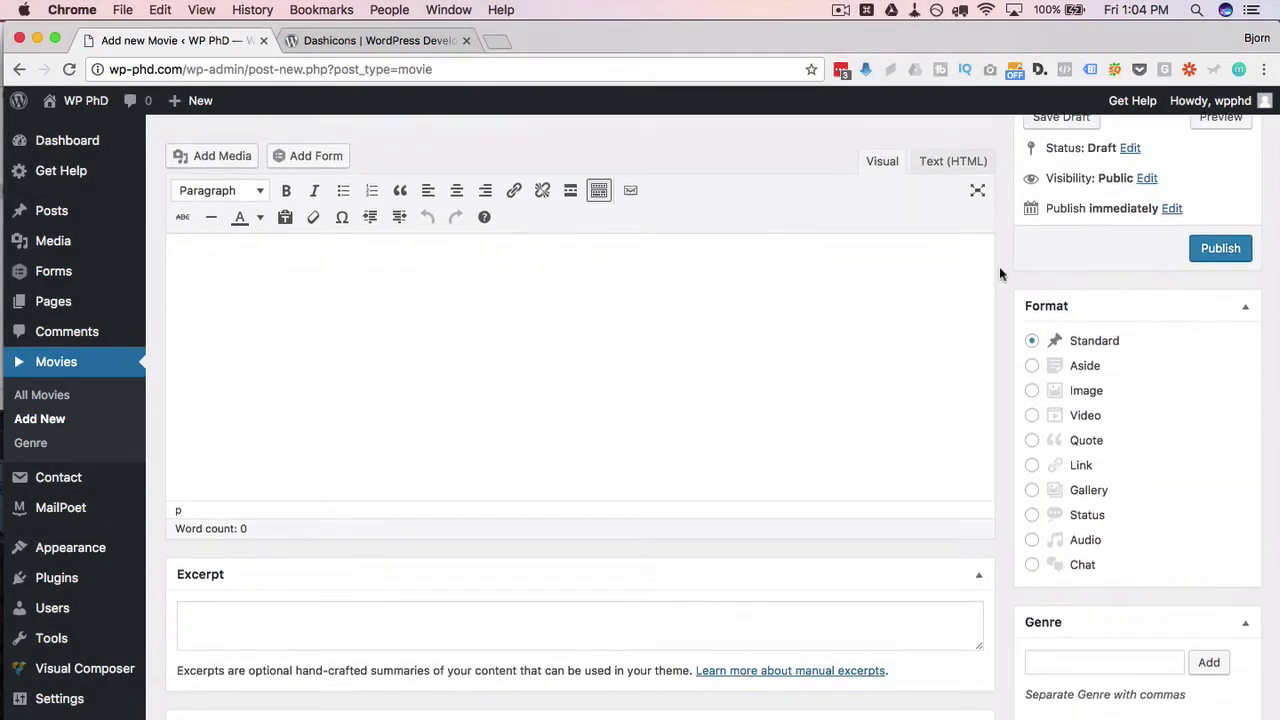
pyautogui.click(1075, 372)
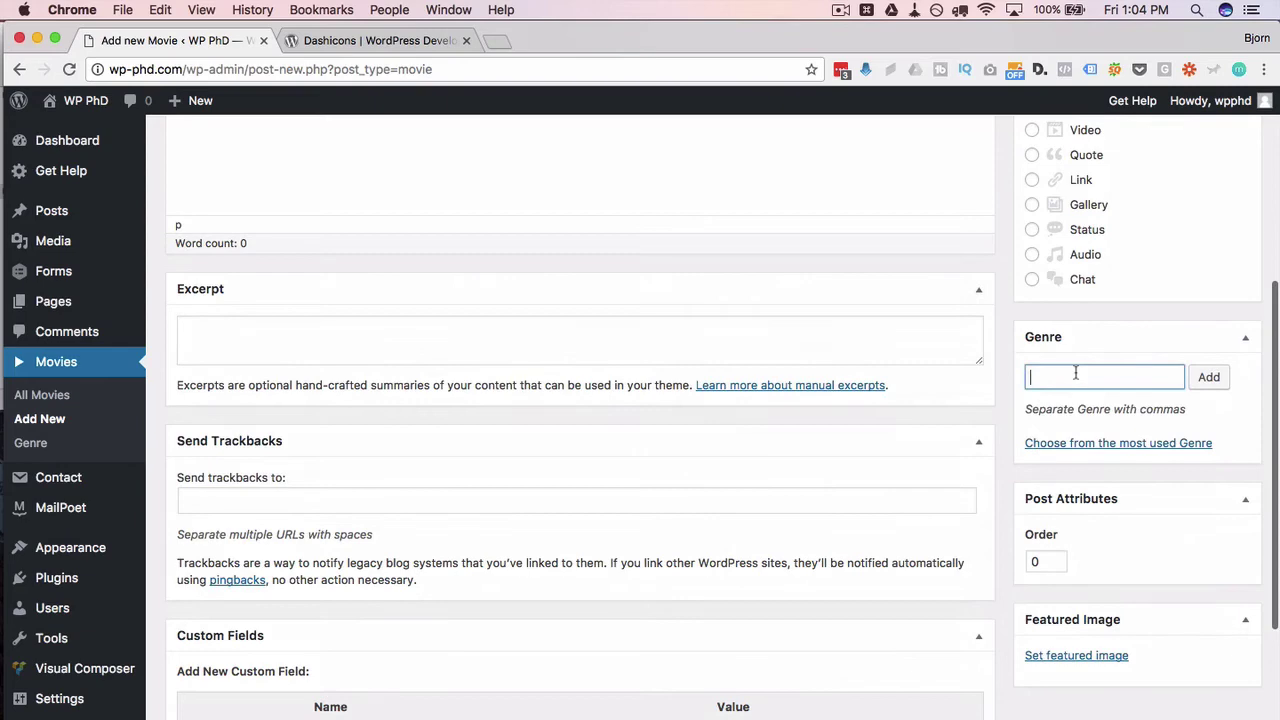
pyautogui.scroll(1, 1031, 377)
pyautogui.click(1081, 407)
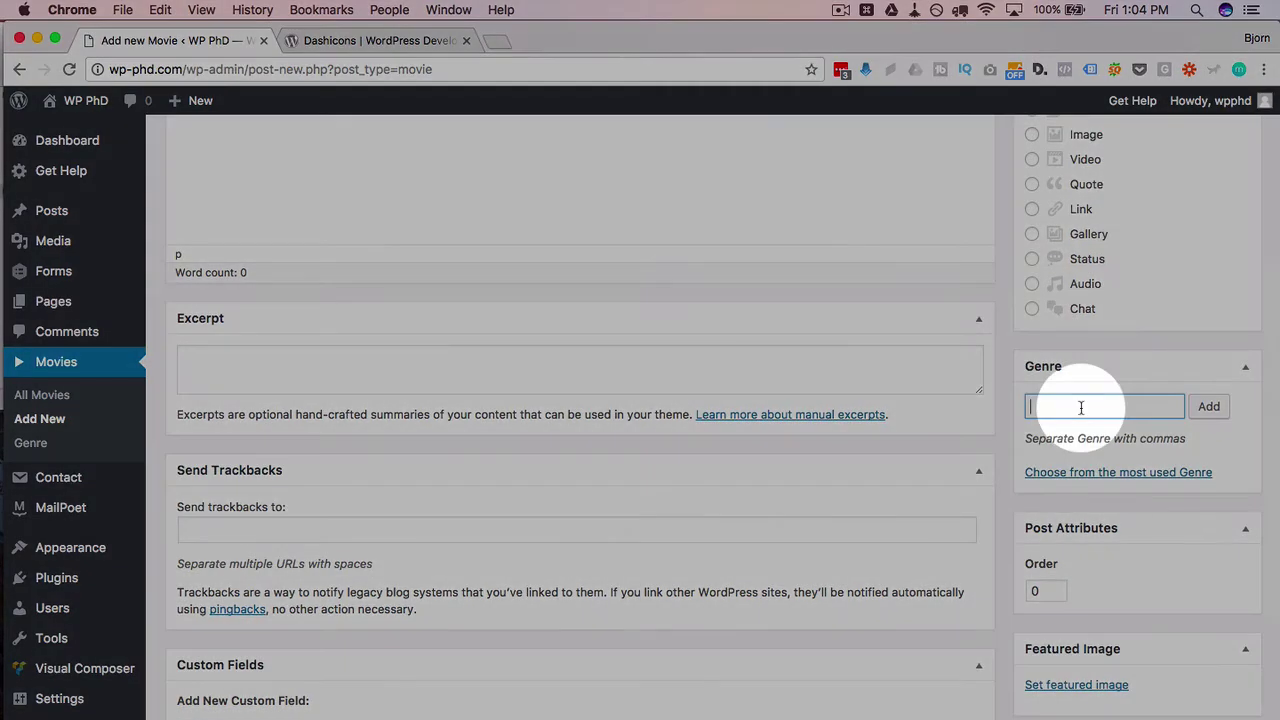
pyautogui.write('Comedy')
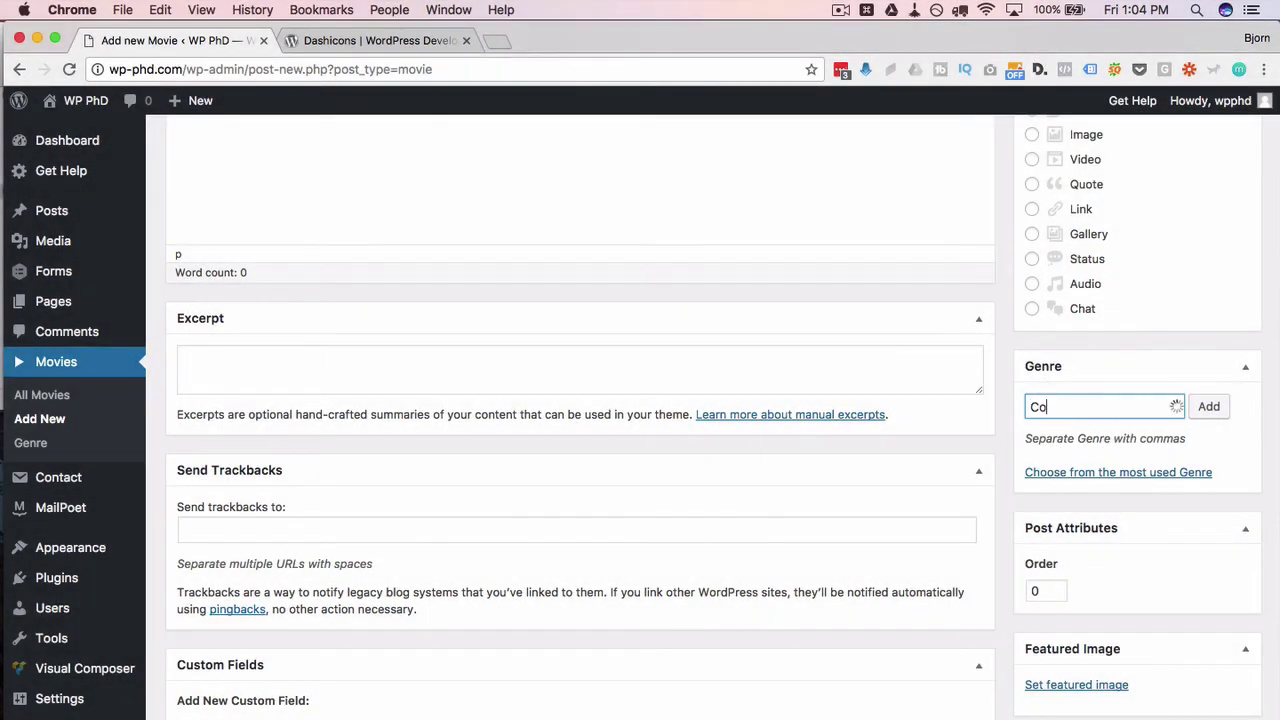
pyautogui.click(1209, 409)
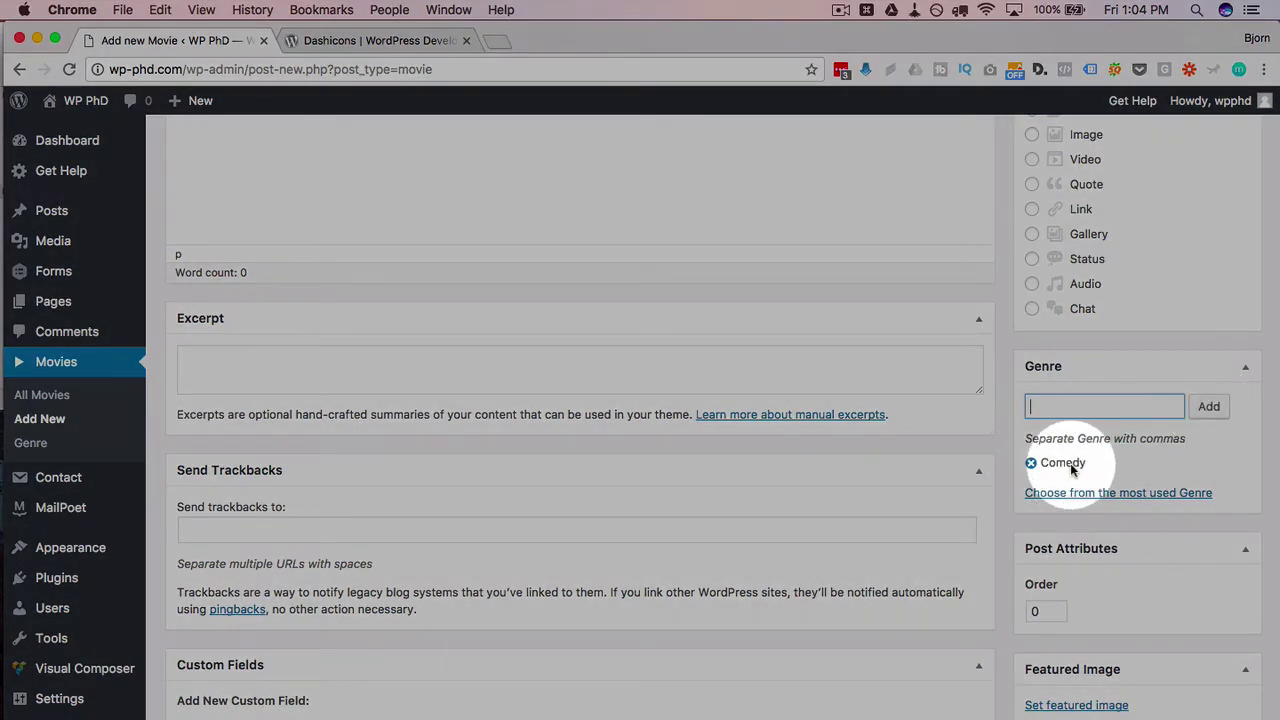
pyautogui.click(1061, 497)
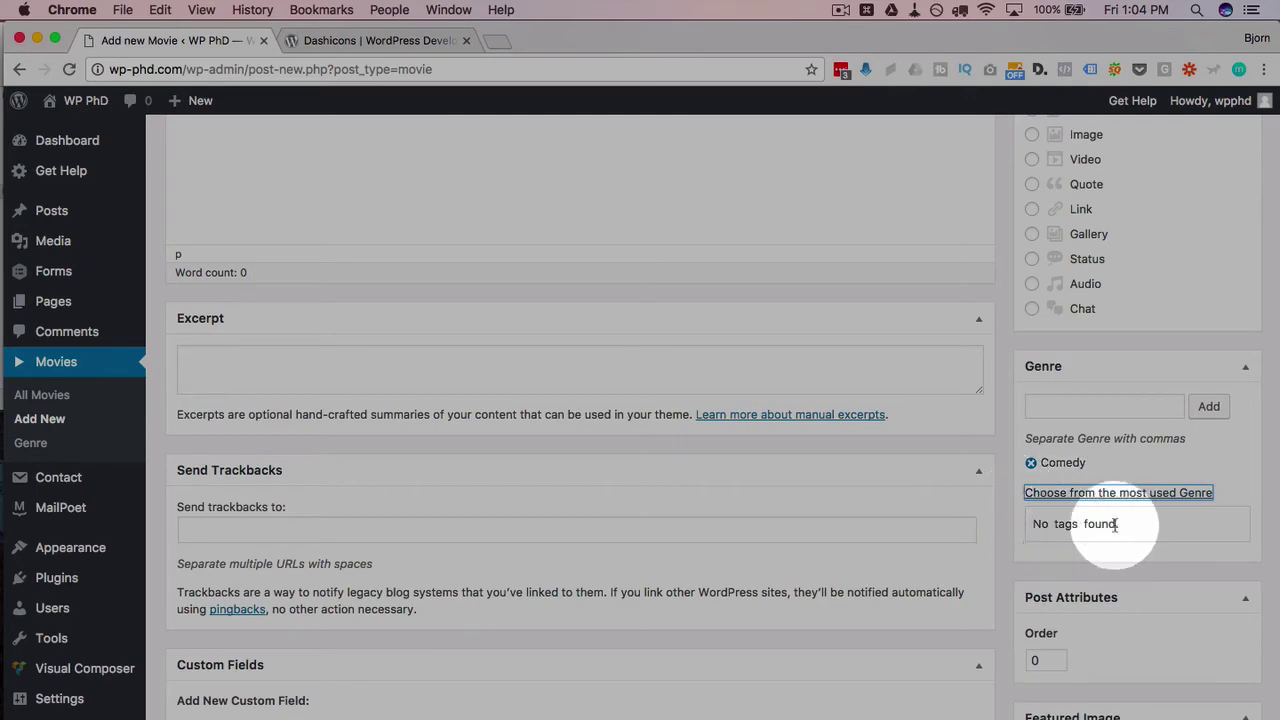
pyautogui.click(1008, 522)
pyautogui.scroll(2, 1081, 468)
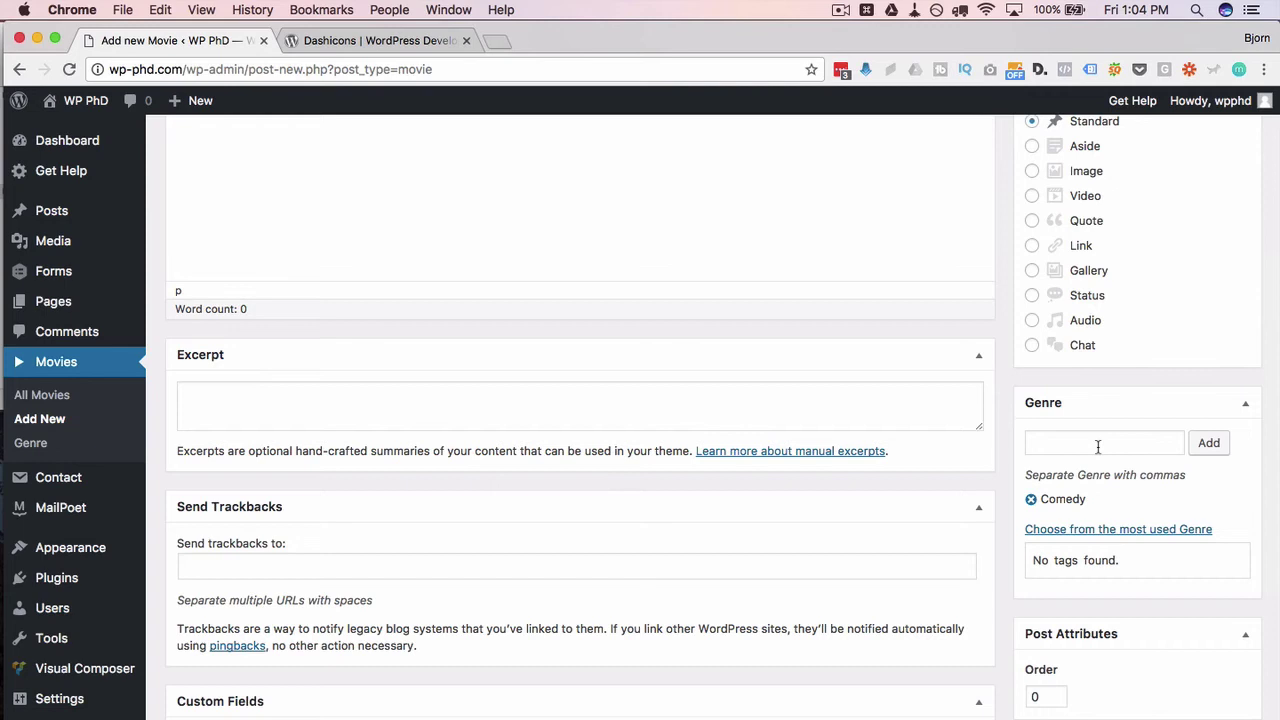
pyautogui.scroll(5, 1008, 466)
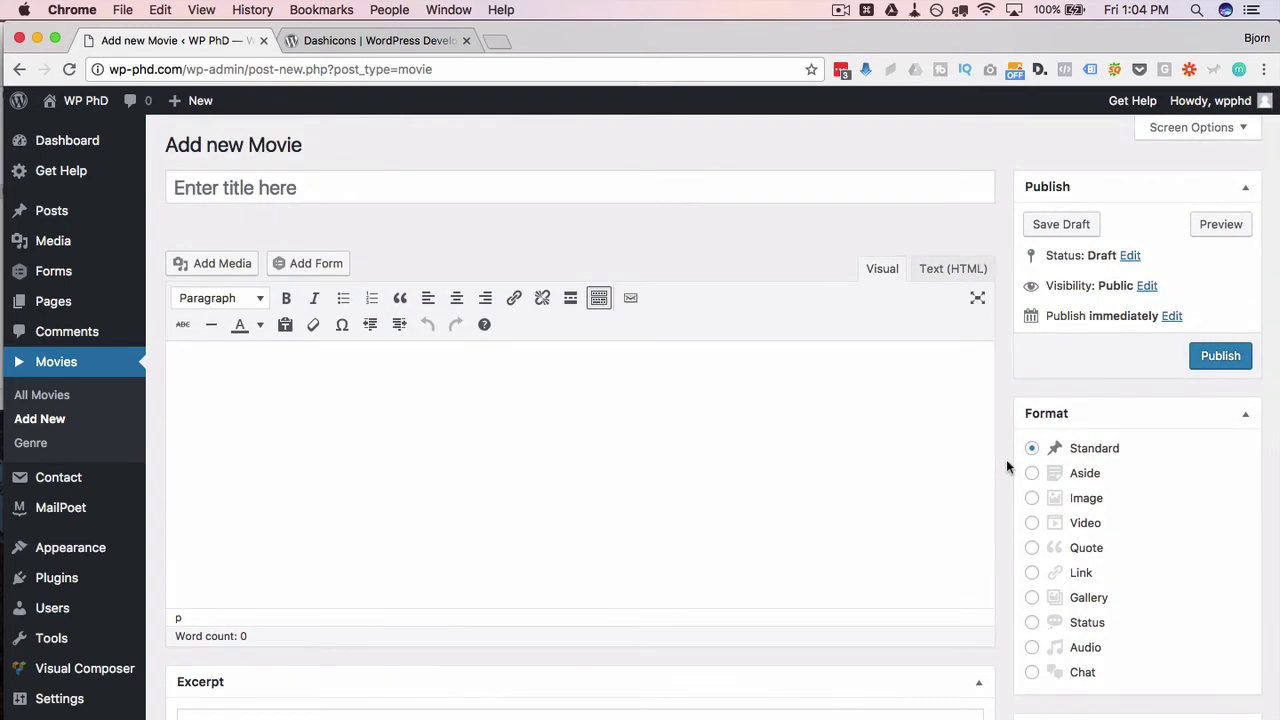
# - Title the movie 'Comedy Movie', reuse that text as the body, and publish it
pyautogui.click(426, 175)
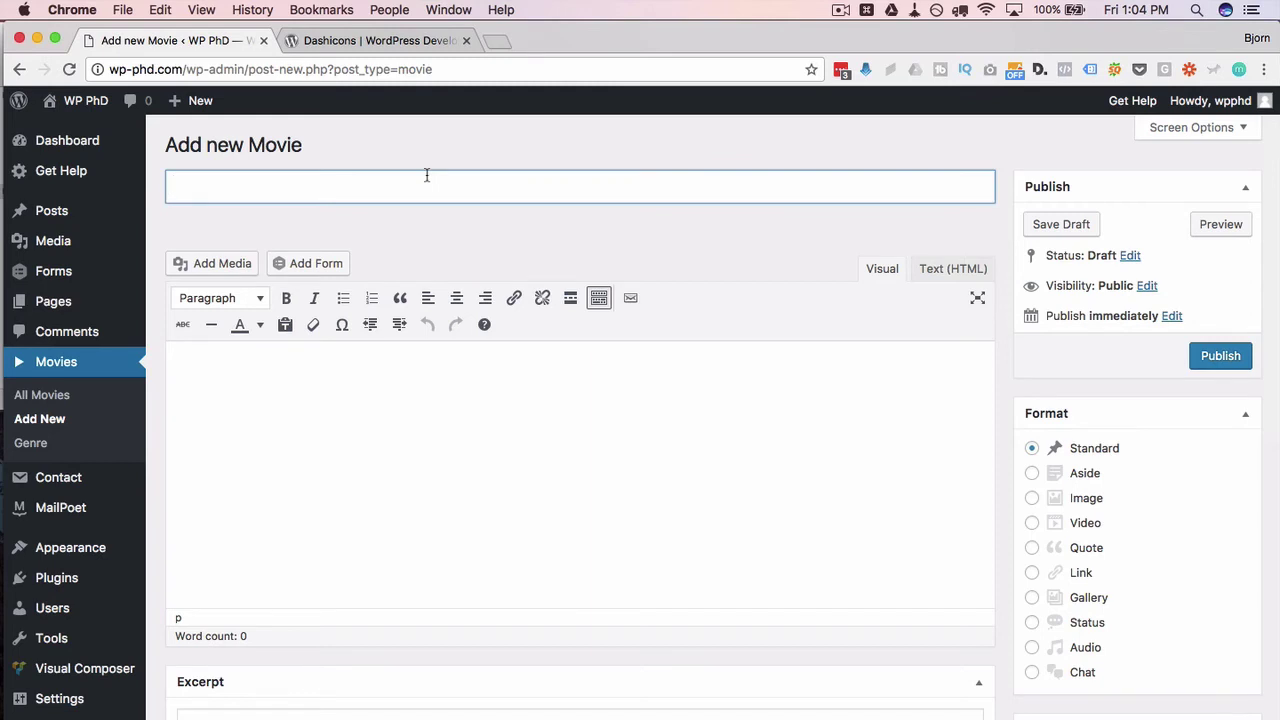
pyautogui.write('Comedy Movie')
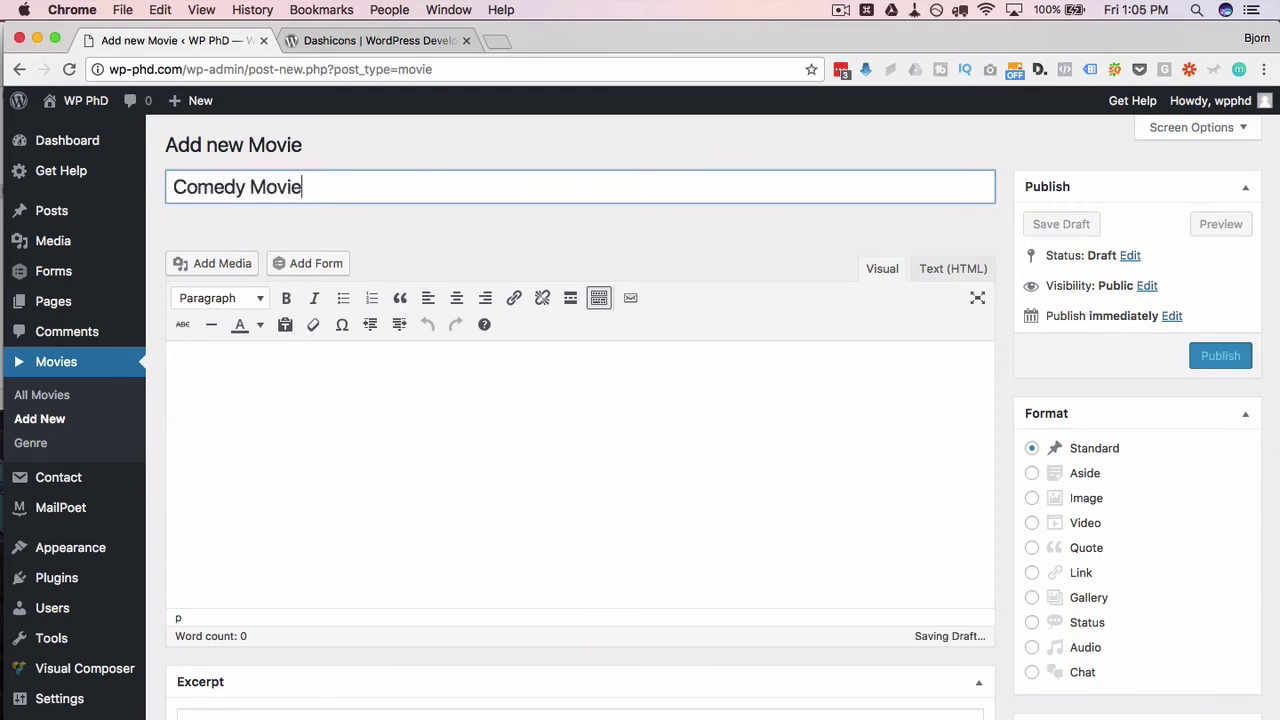
pyautogui.press('super+a')
pyautogui.press('super+c')
pyautogui.click(437, 443)
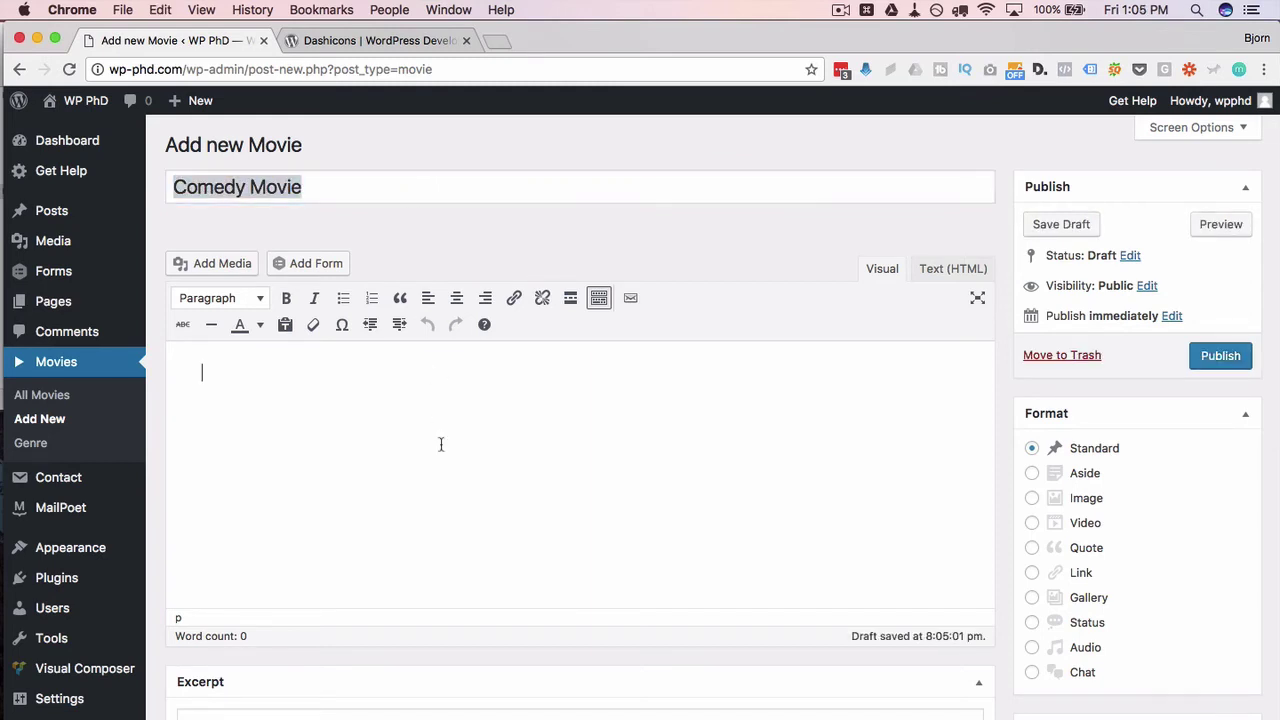
pyautogui.press('super+v')
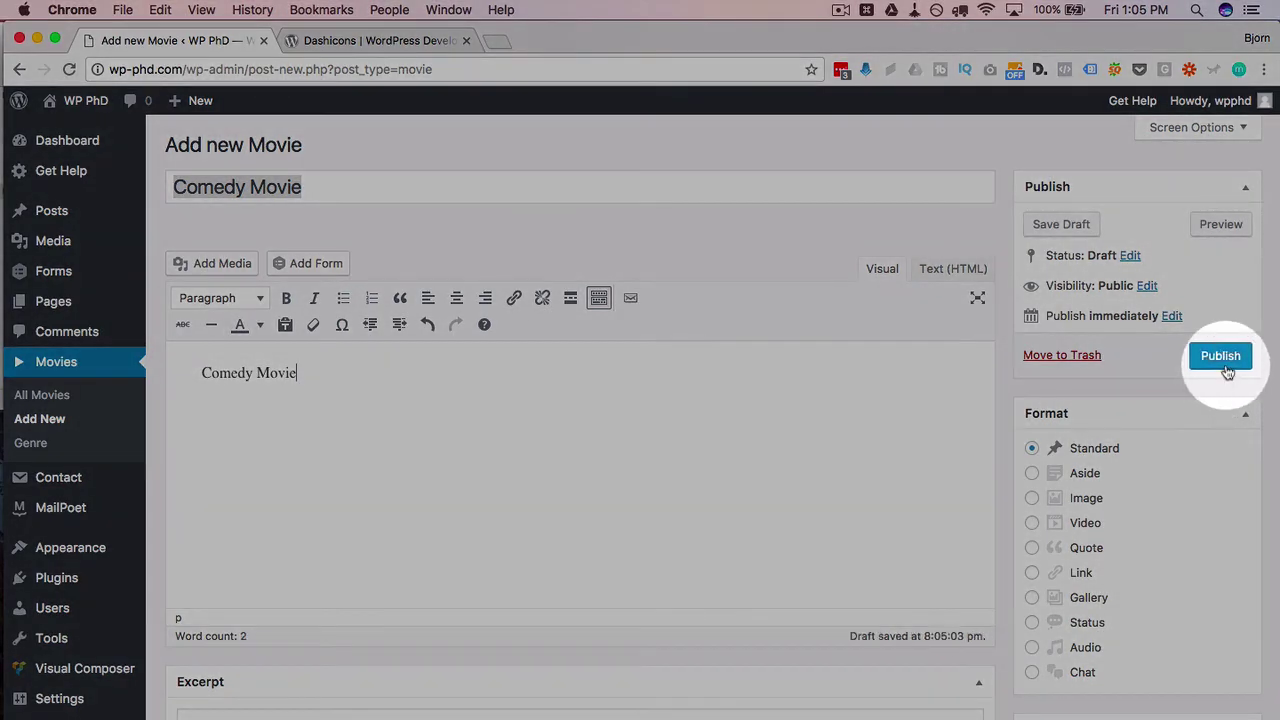
pyautogui.click(1222, 358)
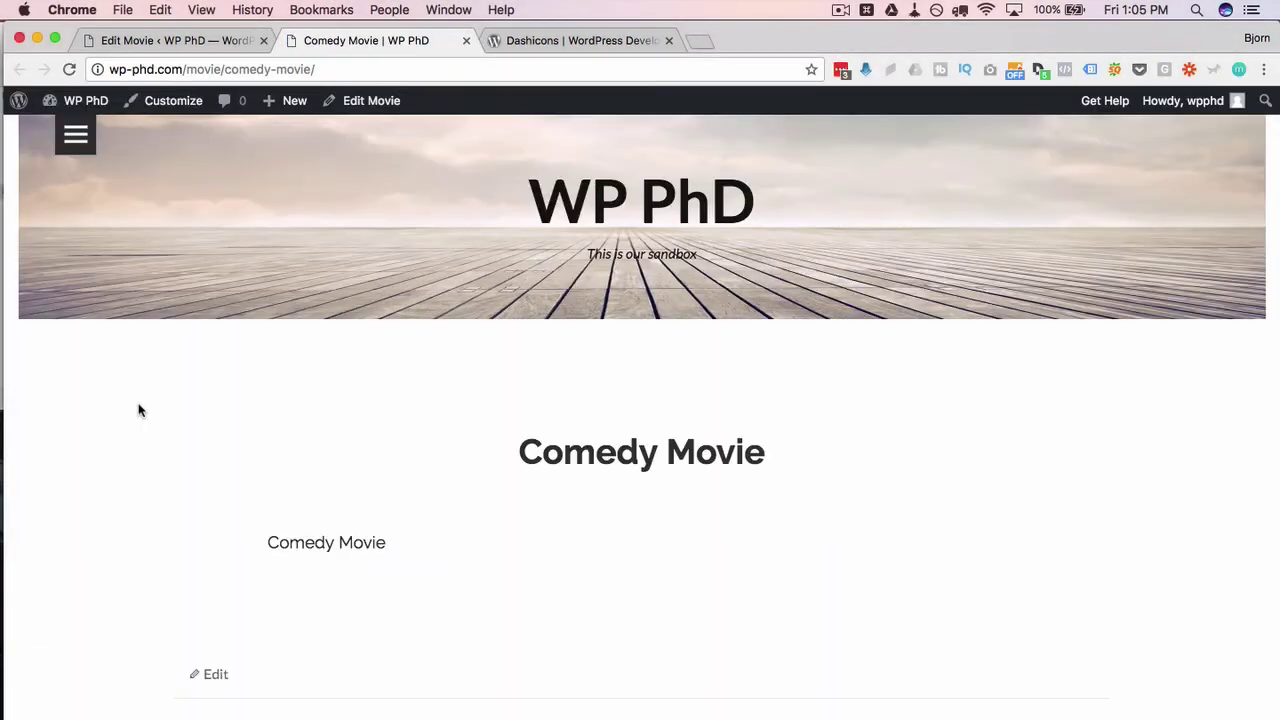
# - Look over the published Comedy Movie page, then go back to the Edit Movie tab
pyautogui.scroll(-2, 451, 517)
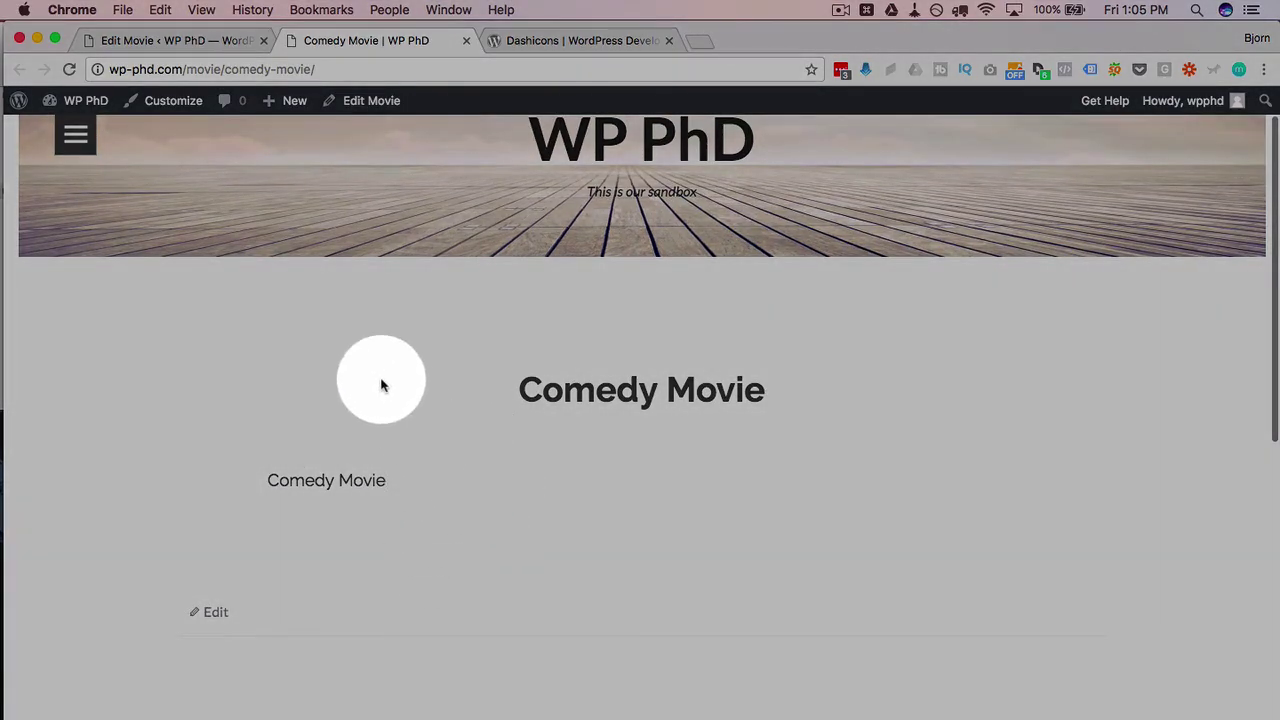
pyautogui.scroll(2, 382, 382)
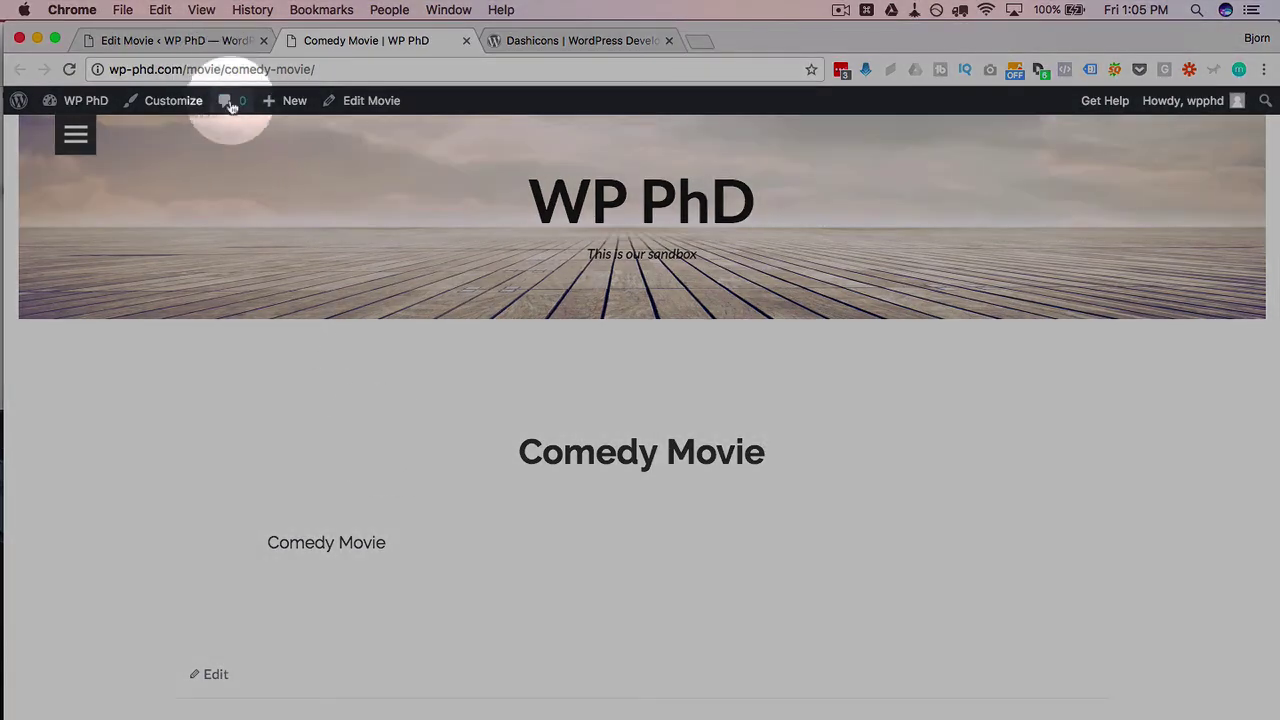
pyautogui.click(212, 41)
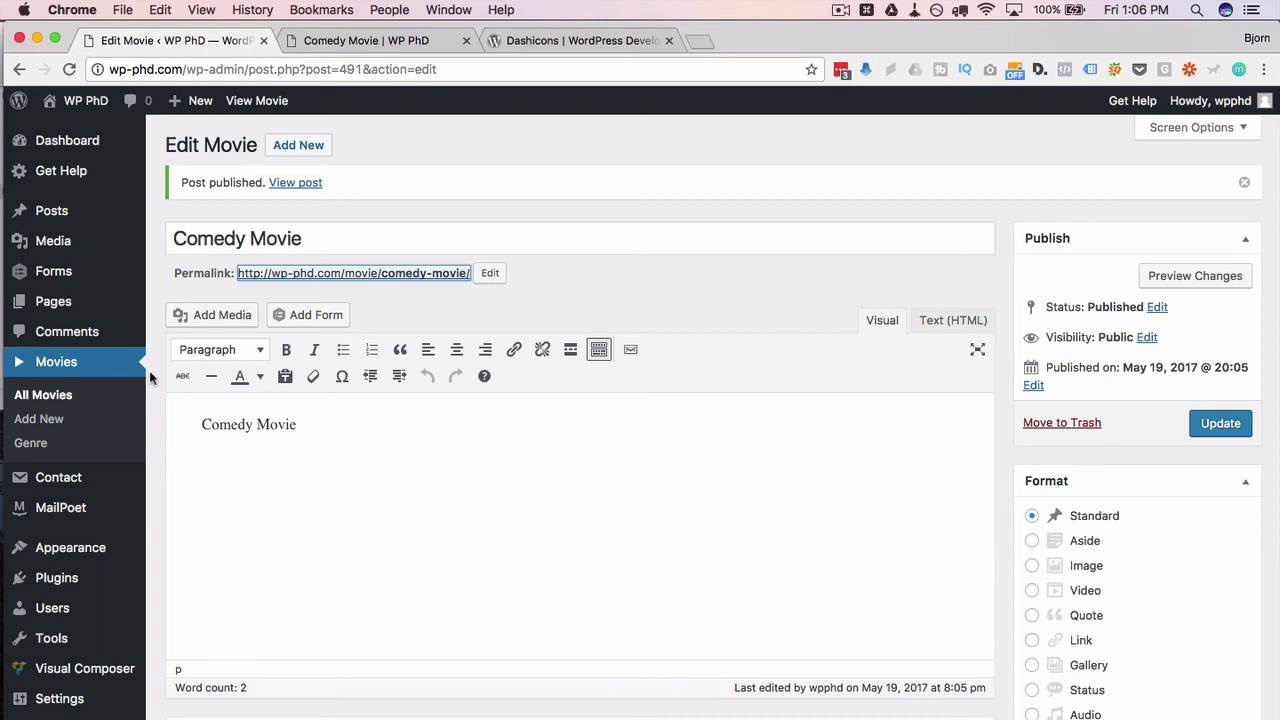
pyautogui.scroll(-1, 158, 346)
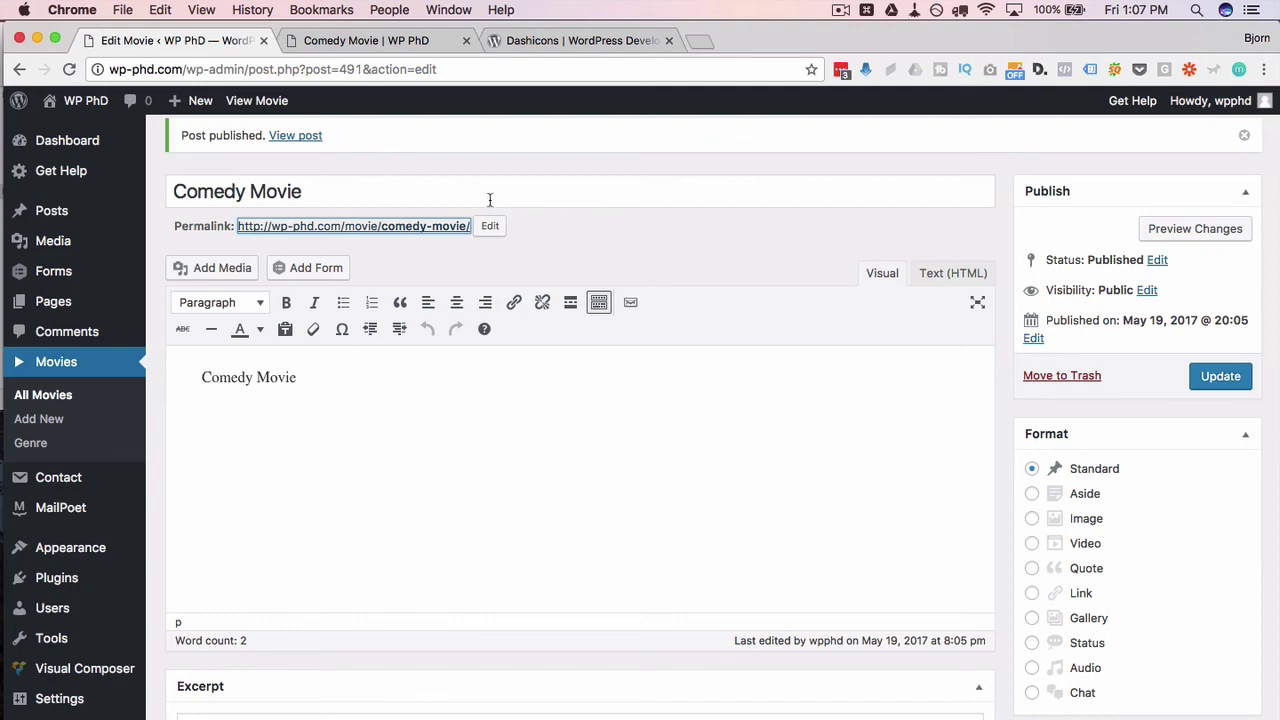
pyautogui.scroll(-3, 1043, 457)
pyautogui.scroll(-5, 1043, 457)
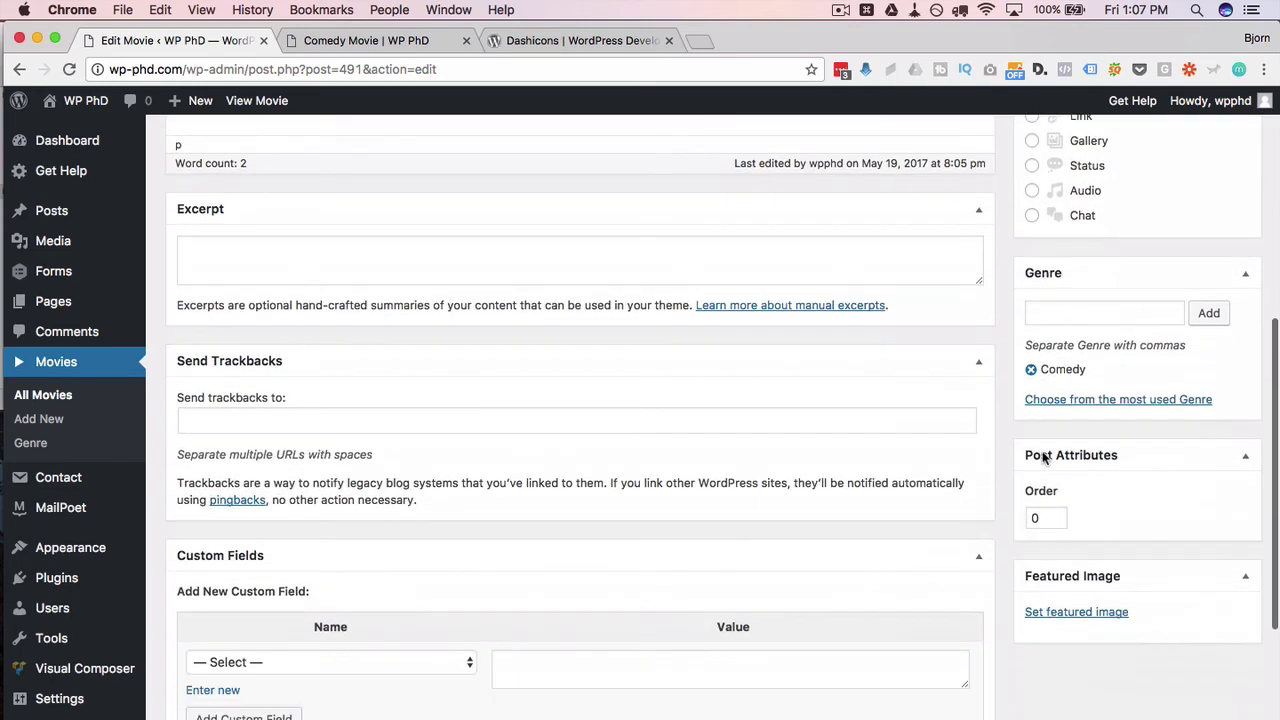
pyautogui.scroll(8, 1000, 476)
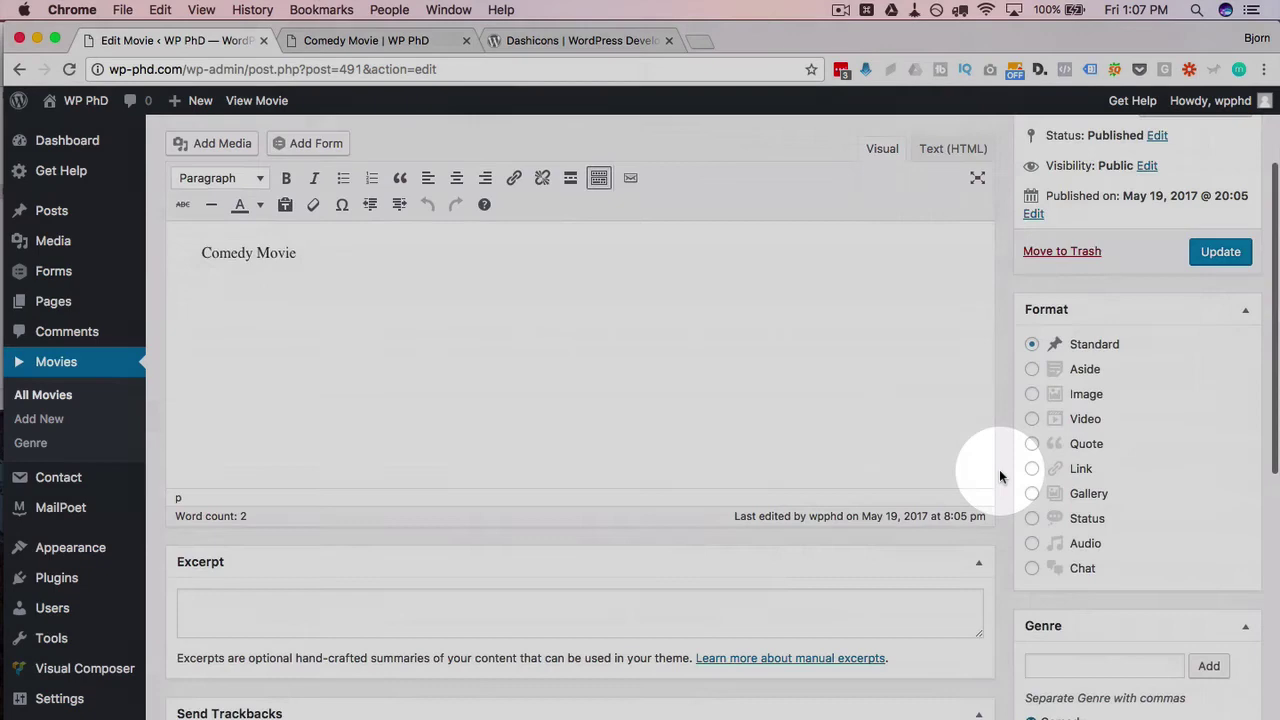